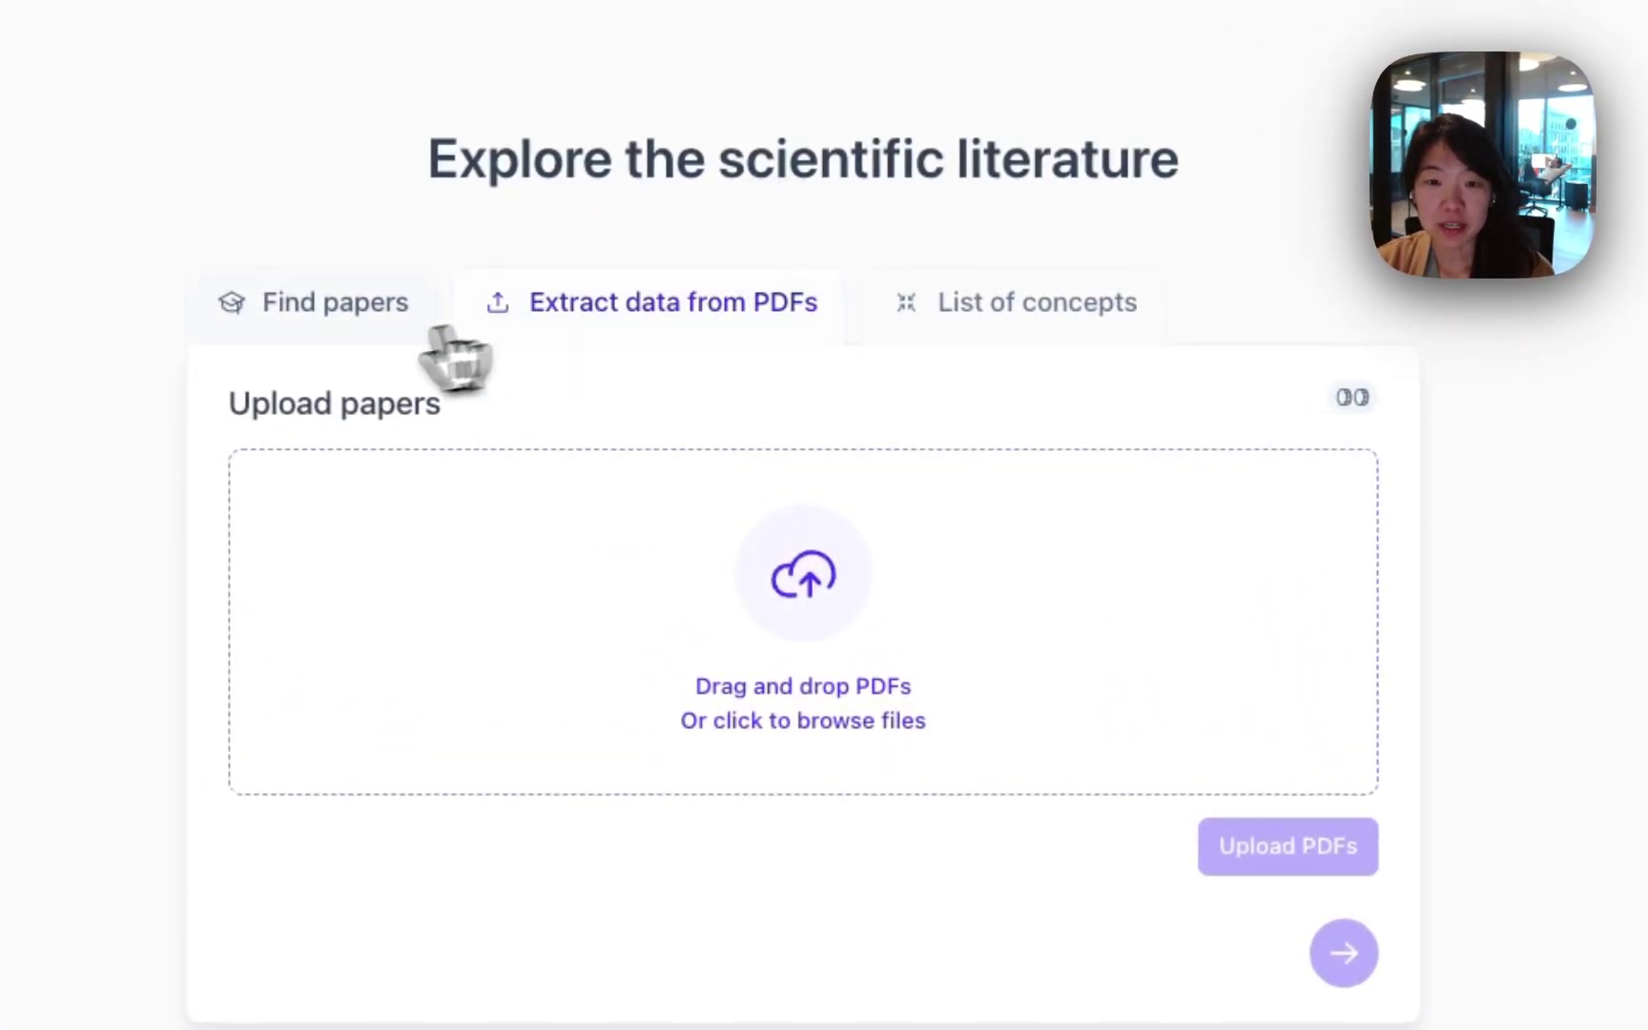
- Choose the 'Extract data from PDFs' workflow instead of finding papers from a question
click(329, 326)
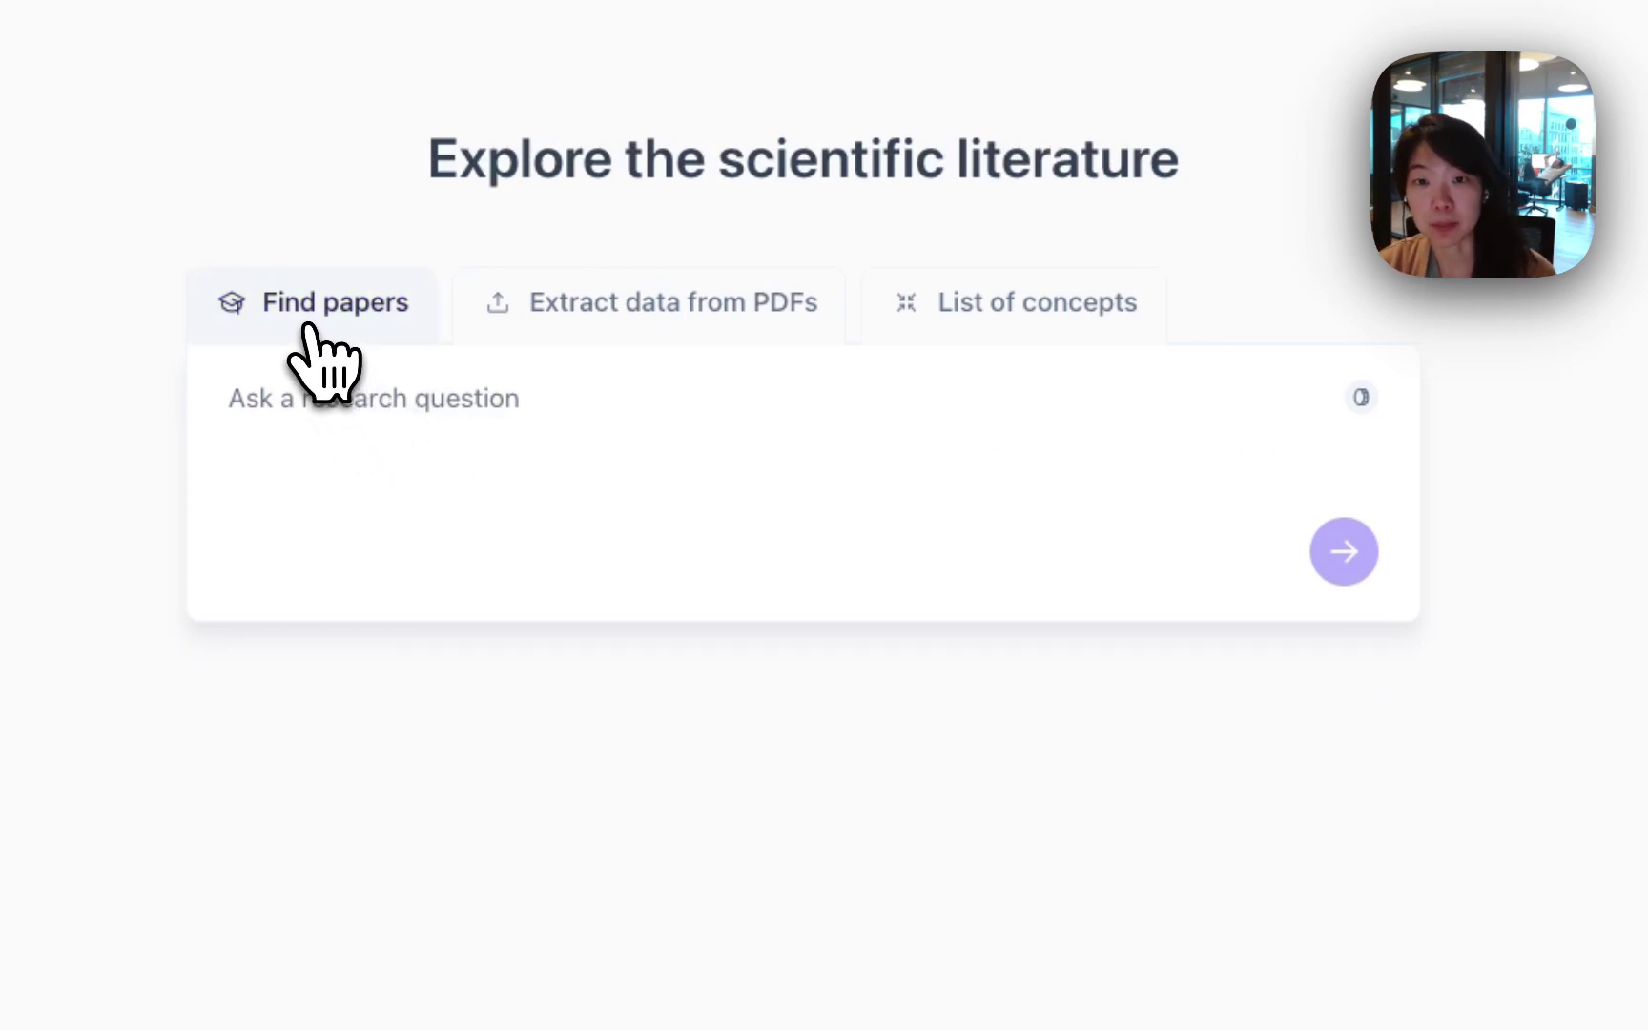
click(734, 291)
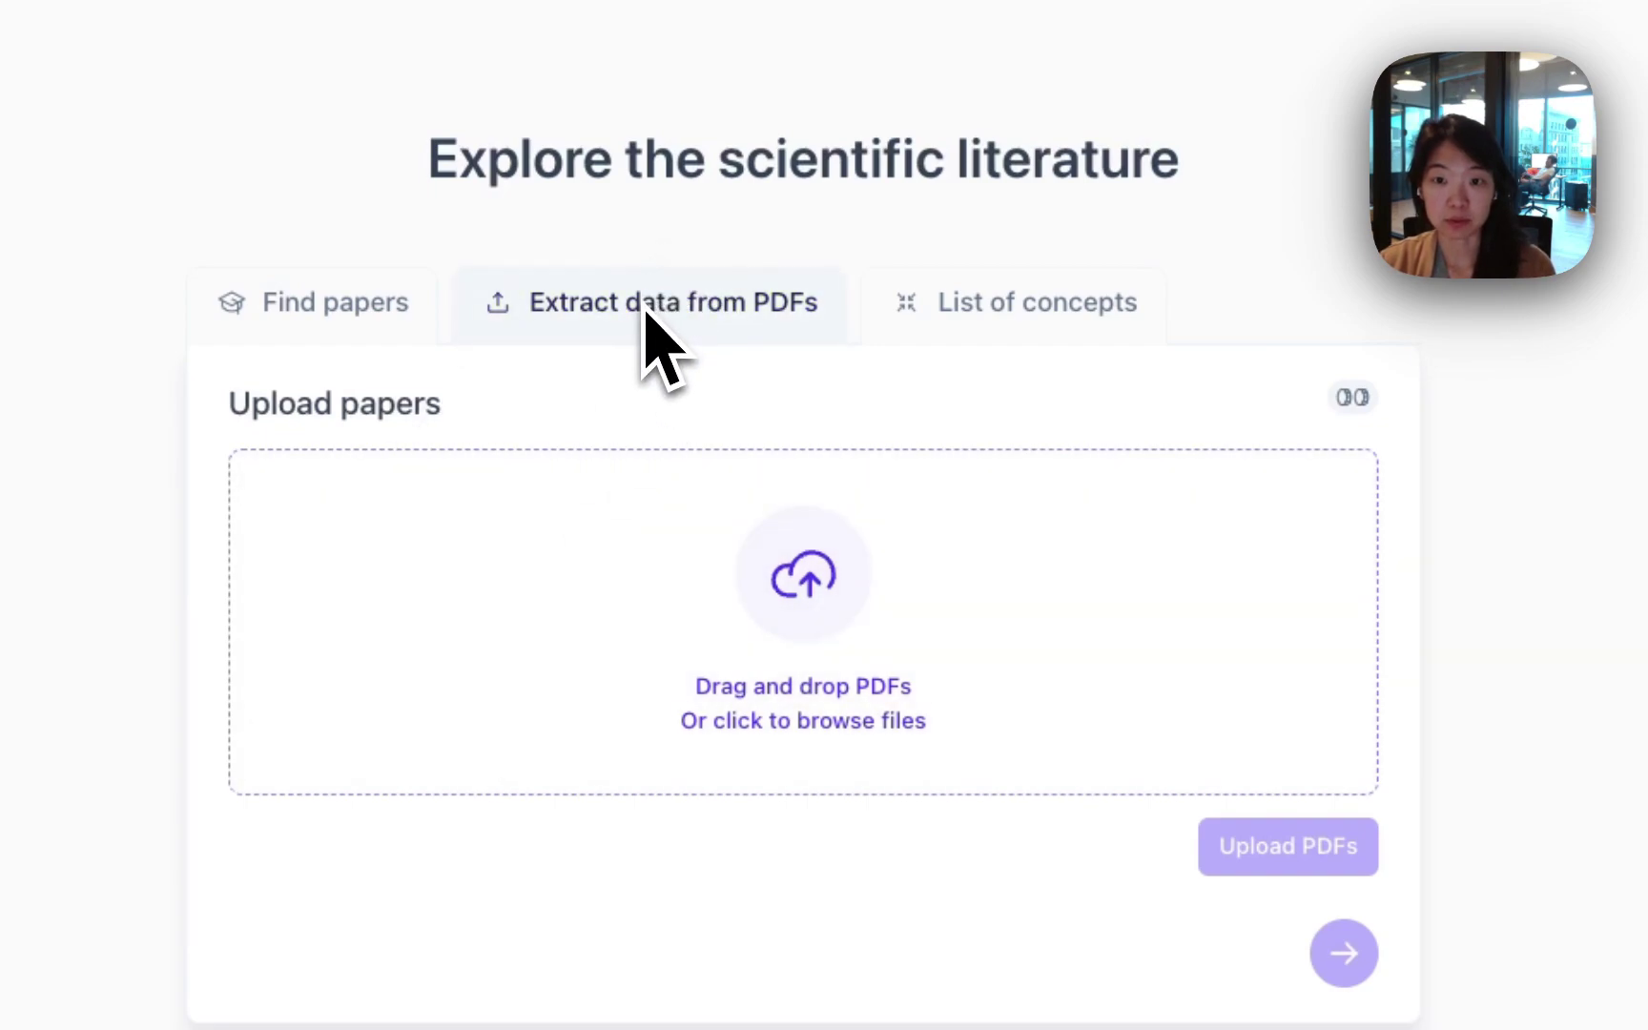
click(645, 310)
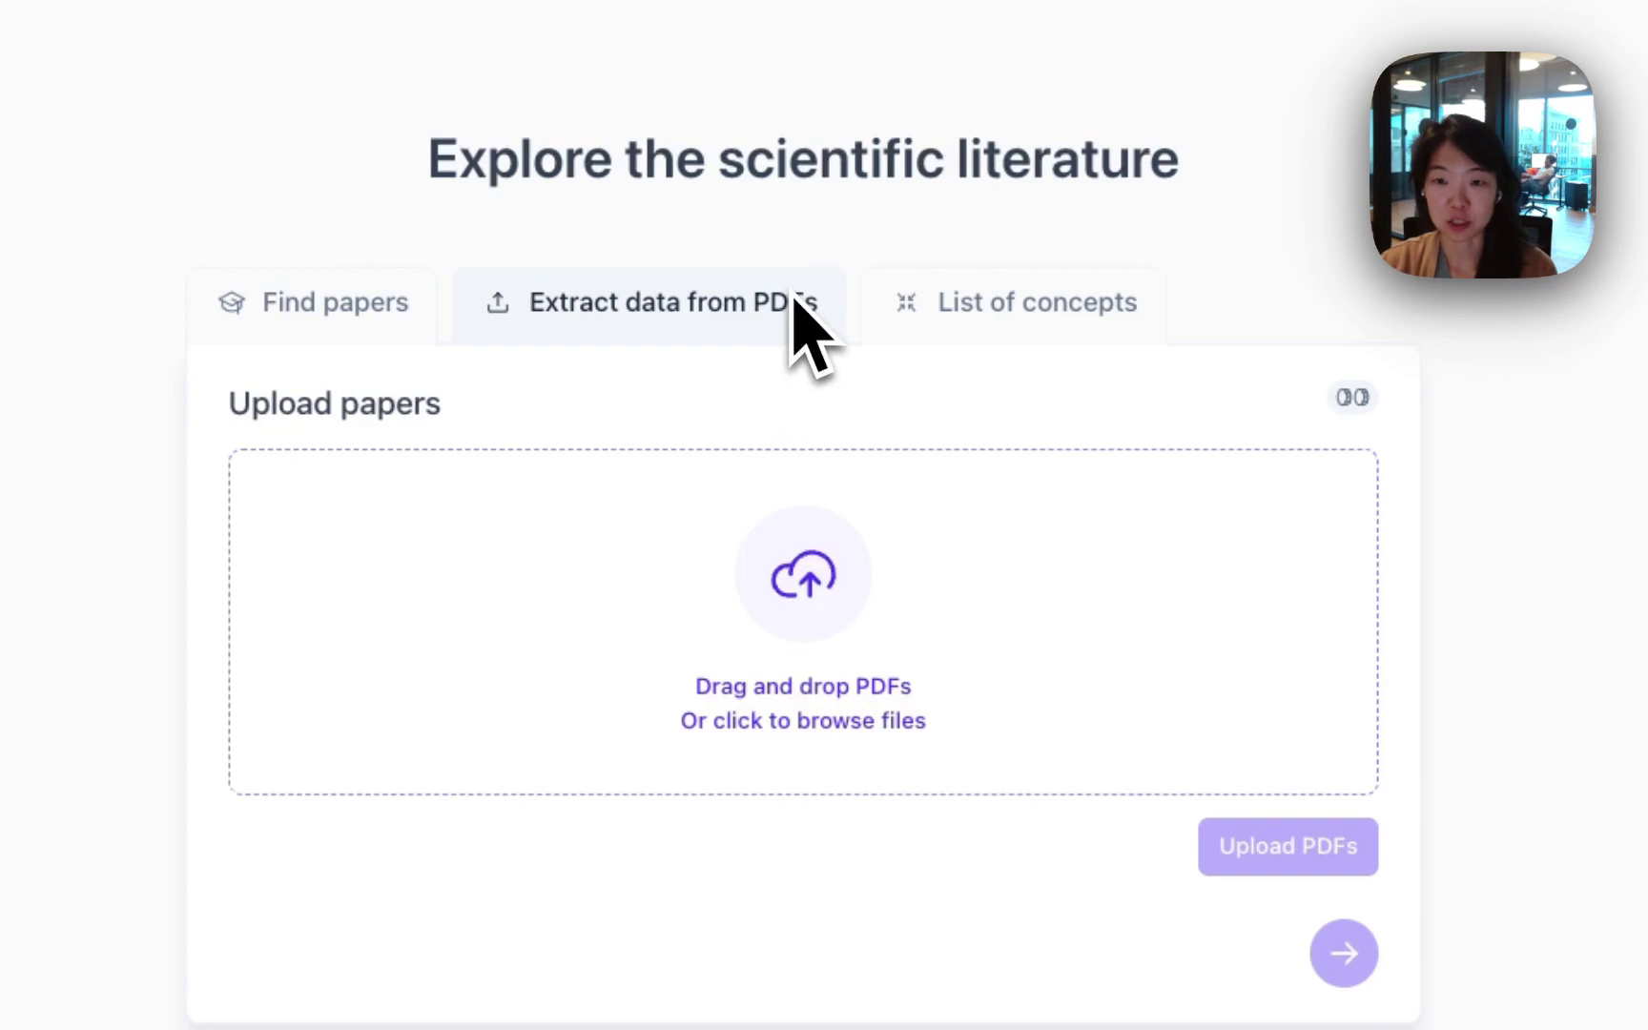
click(676, 291)
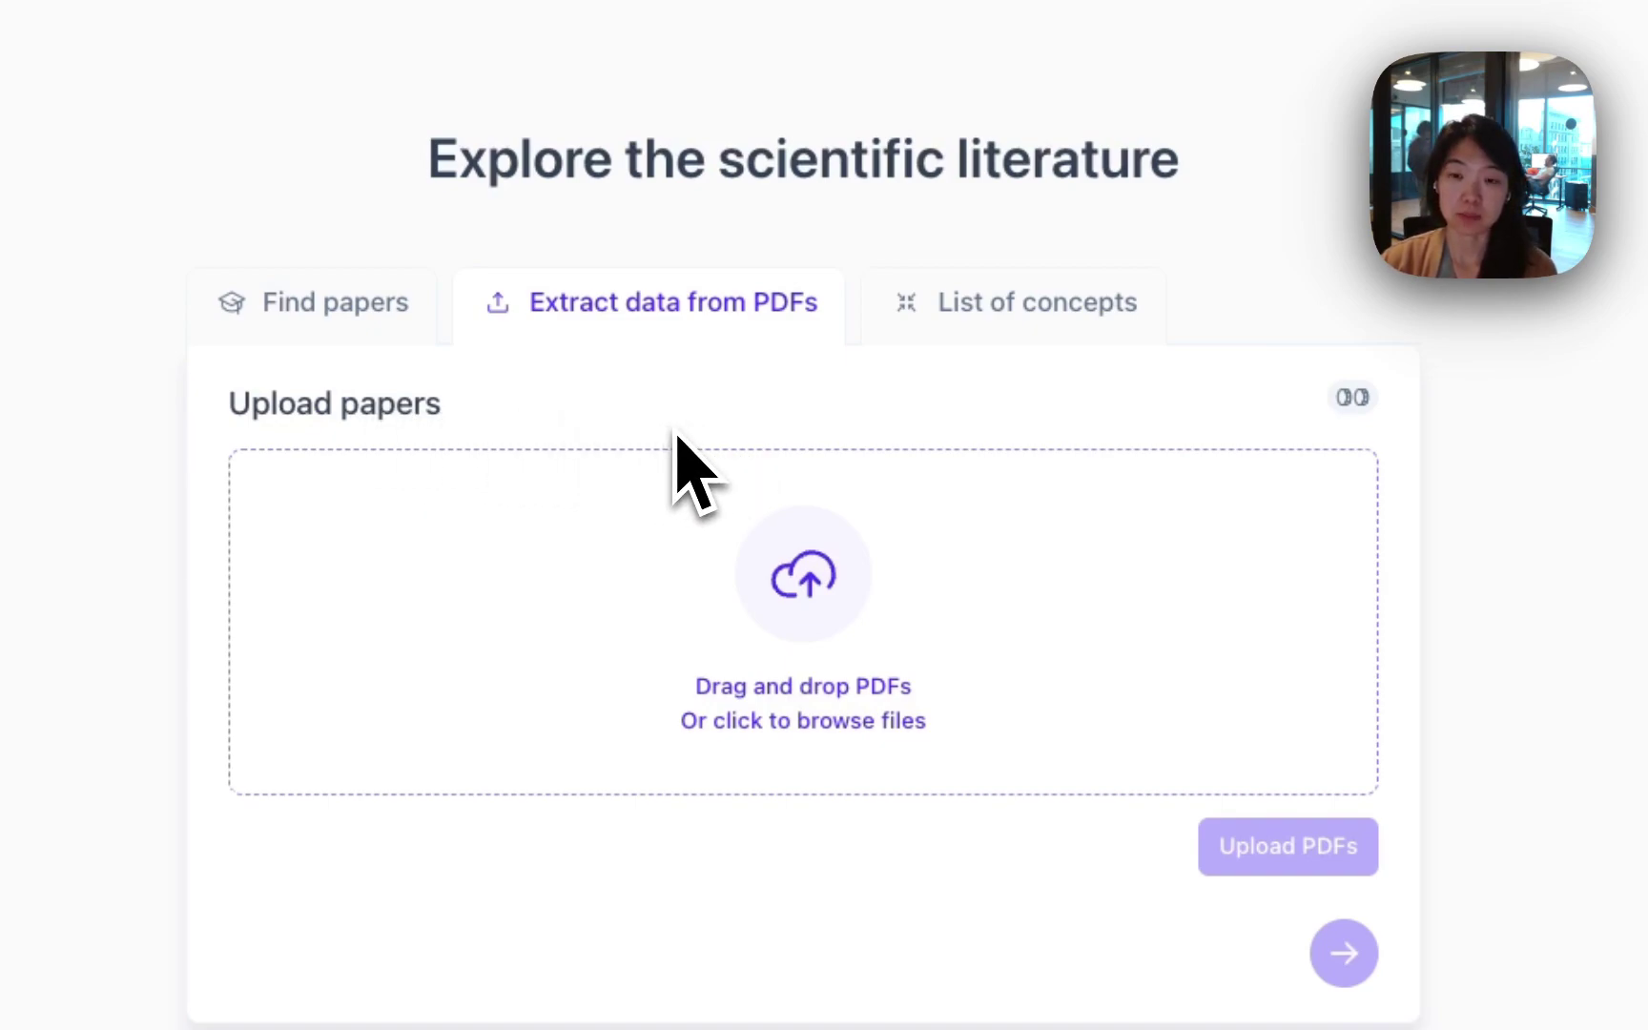
- Select all files in the 100 PDFs folder and add them to the upload list
click(798, 635)
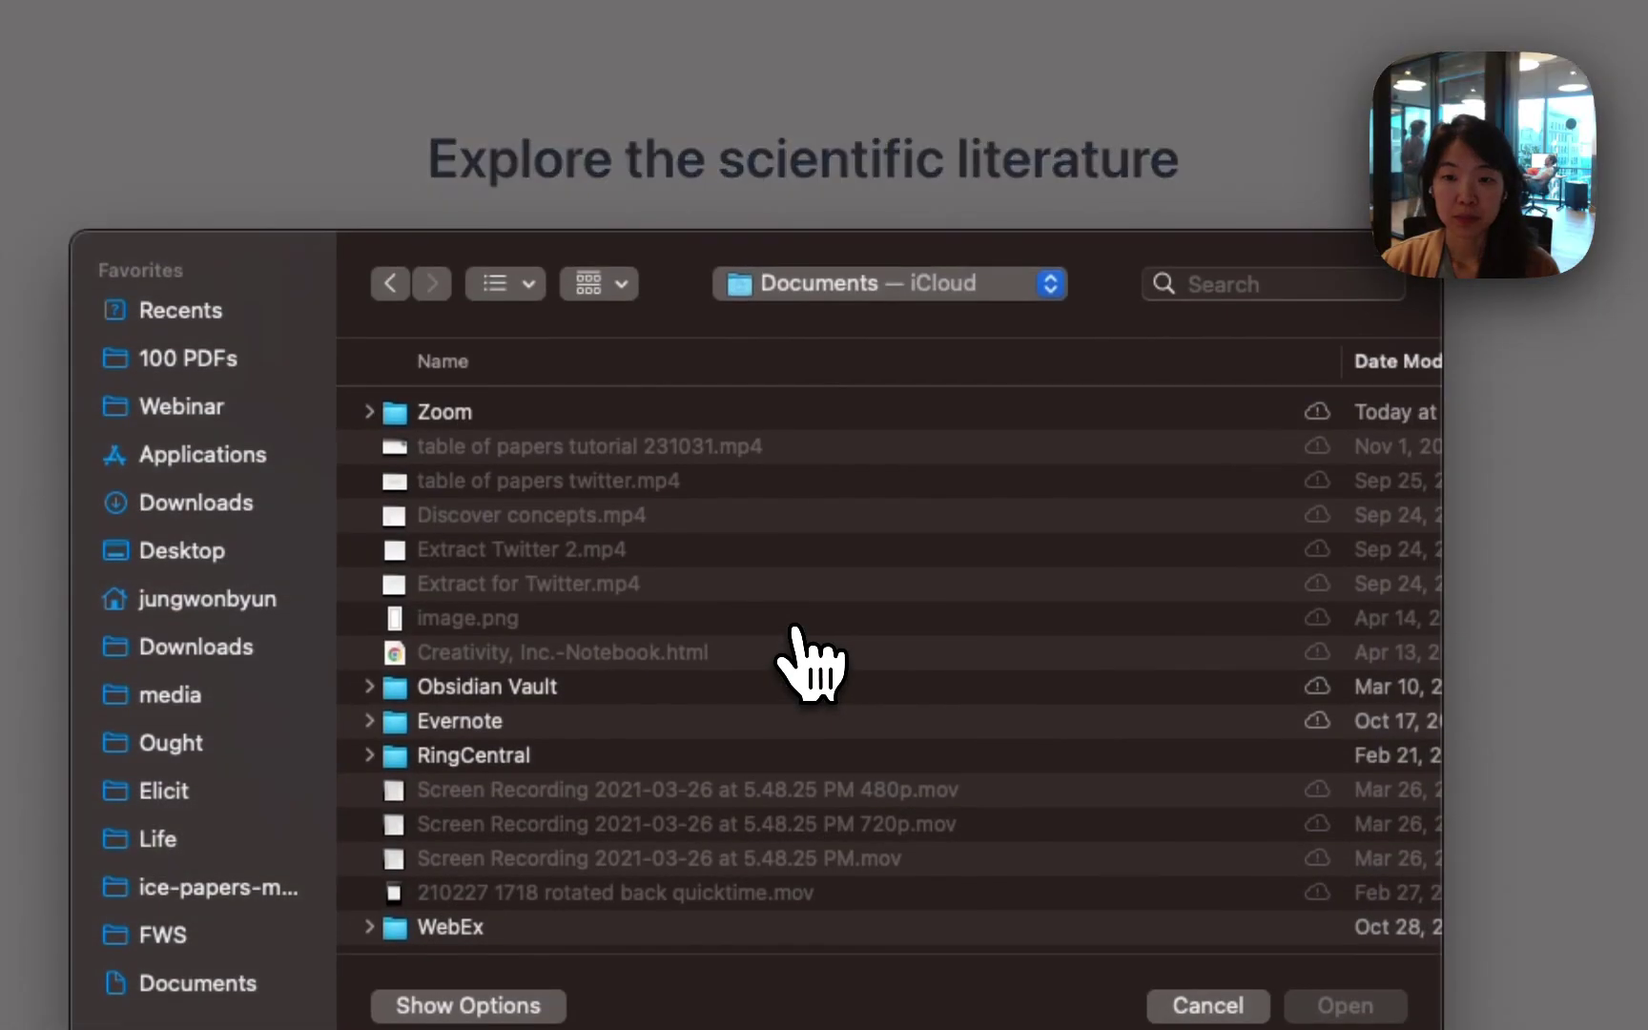
click(218, 360)
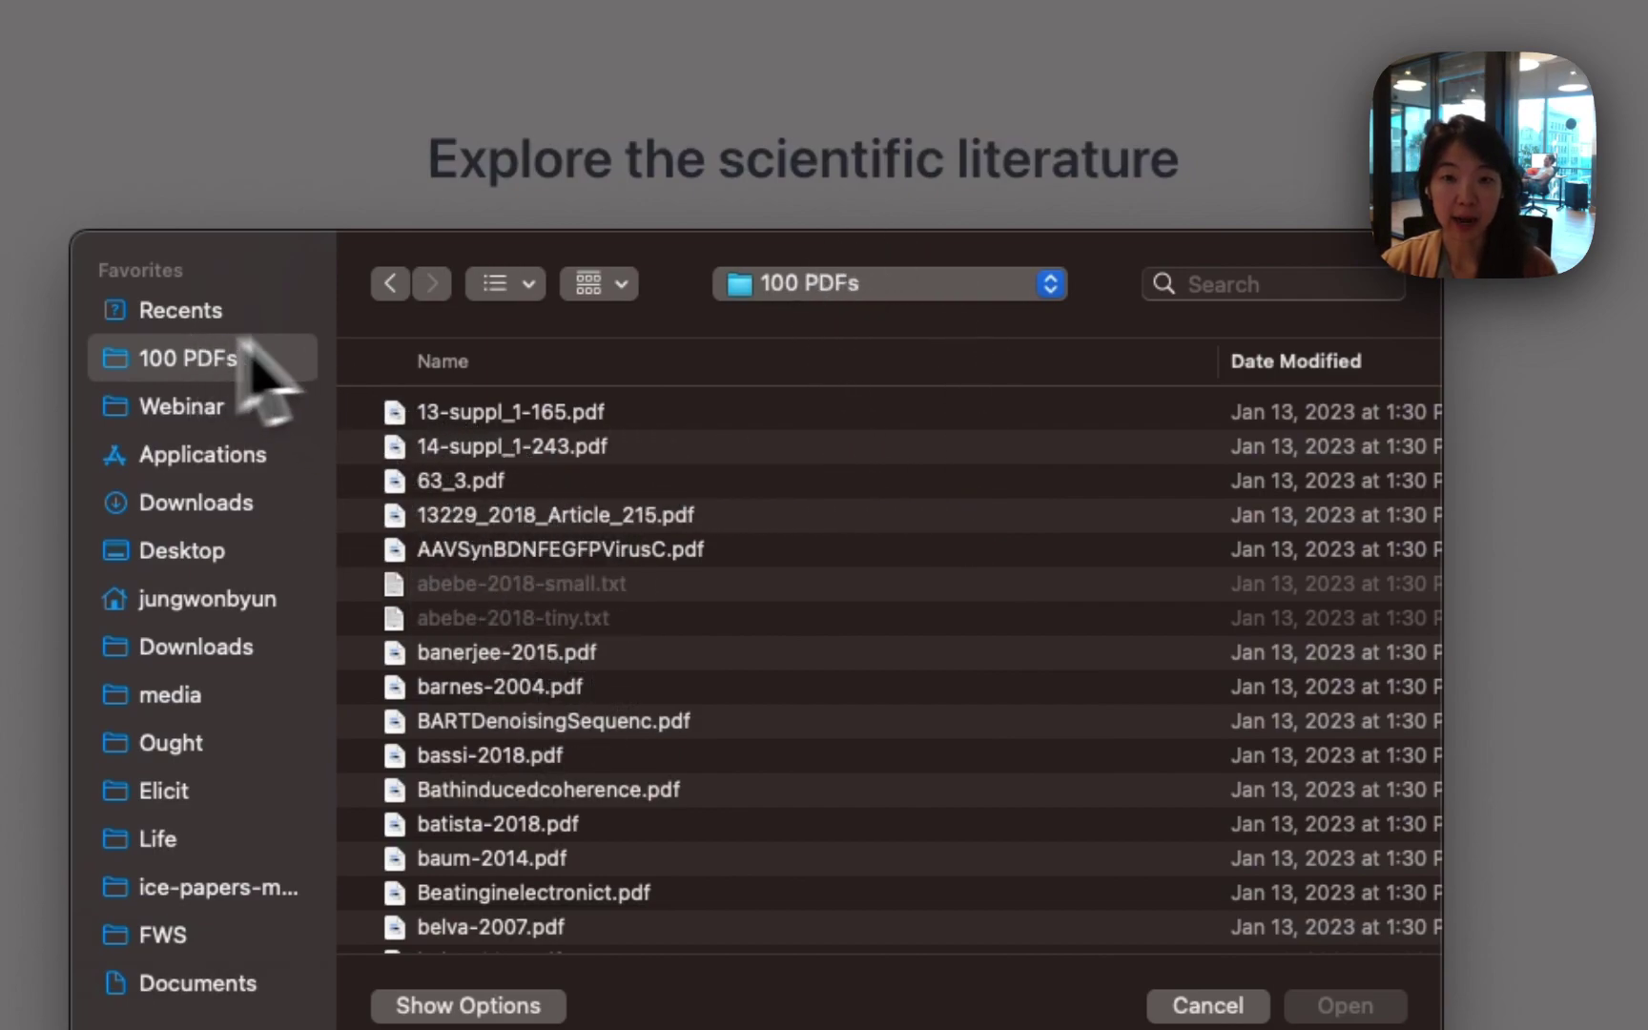
click(472, 476)
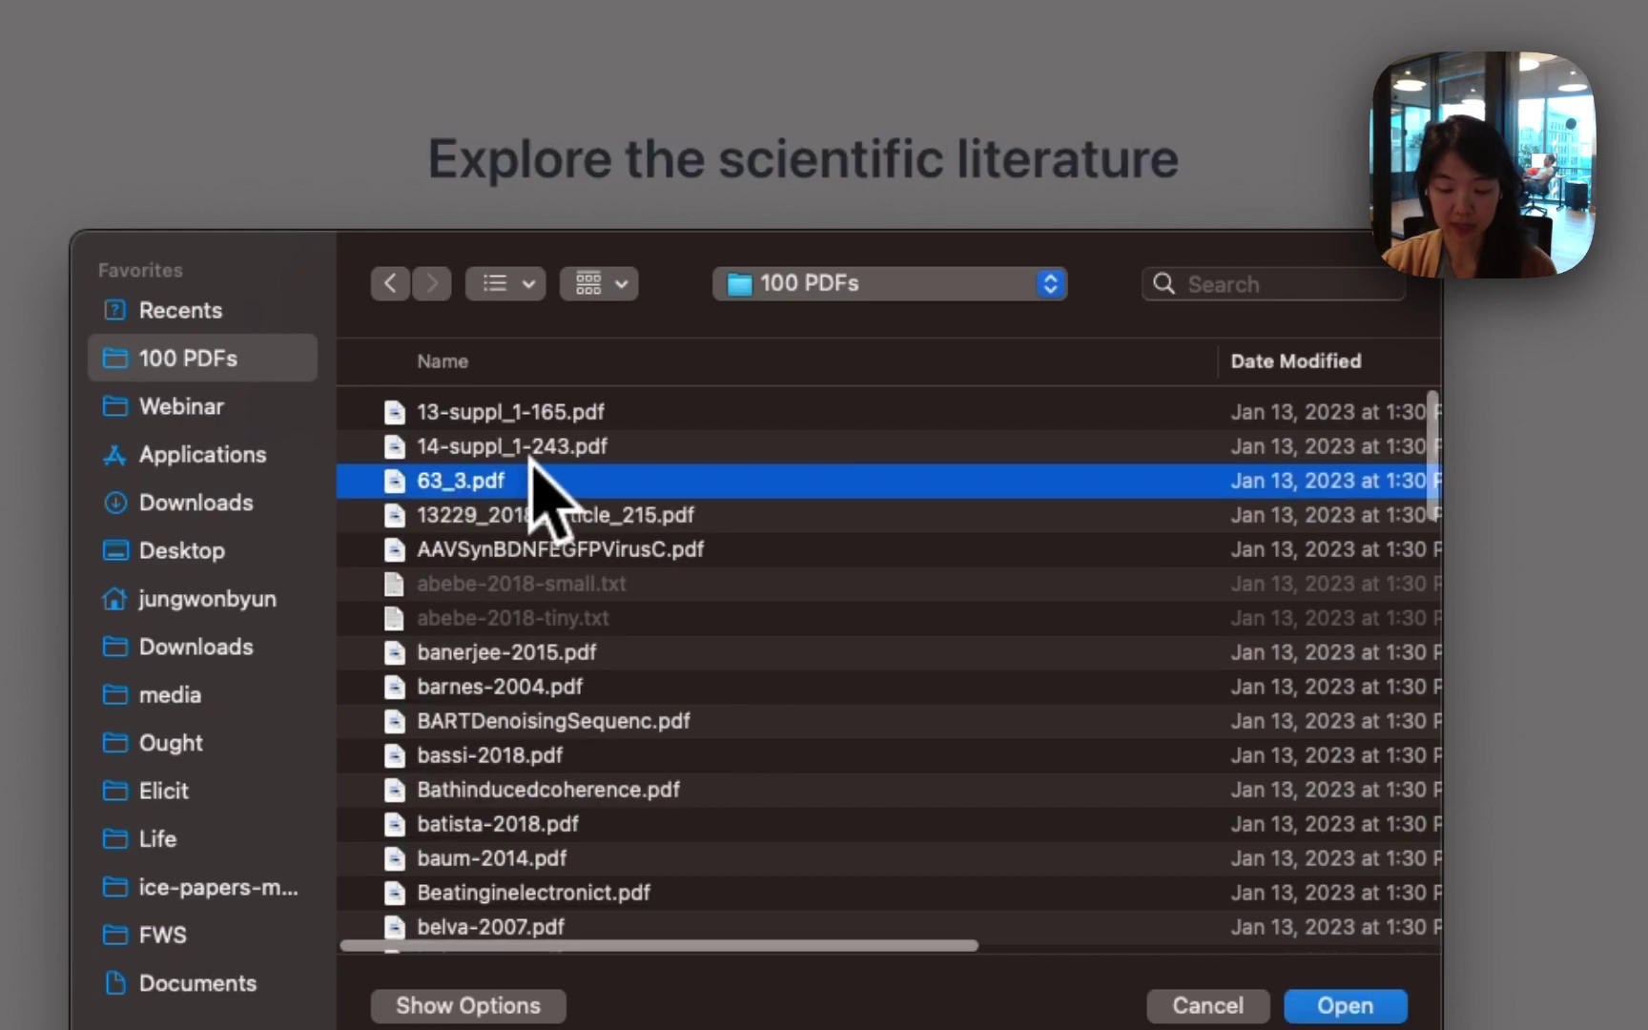
drag(510, 419, 482, 494)
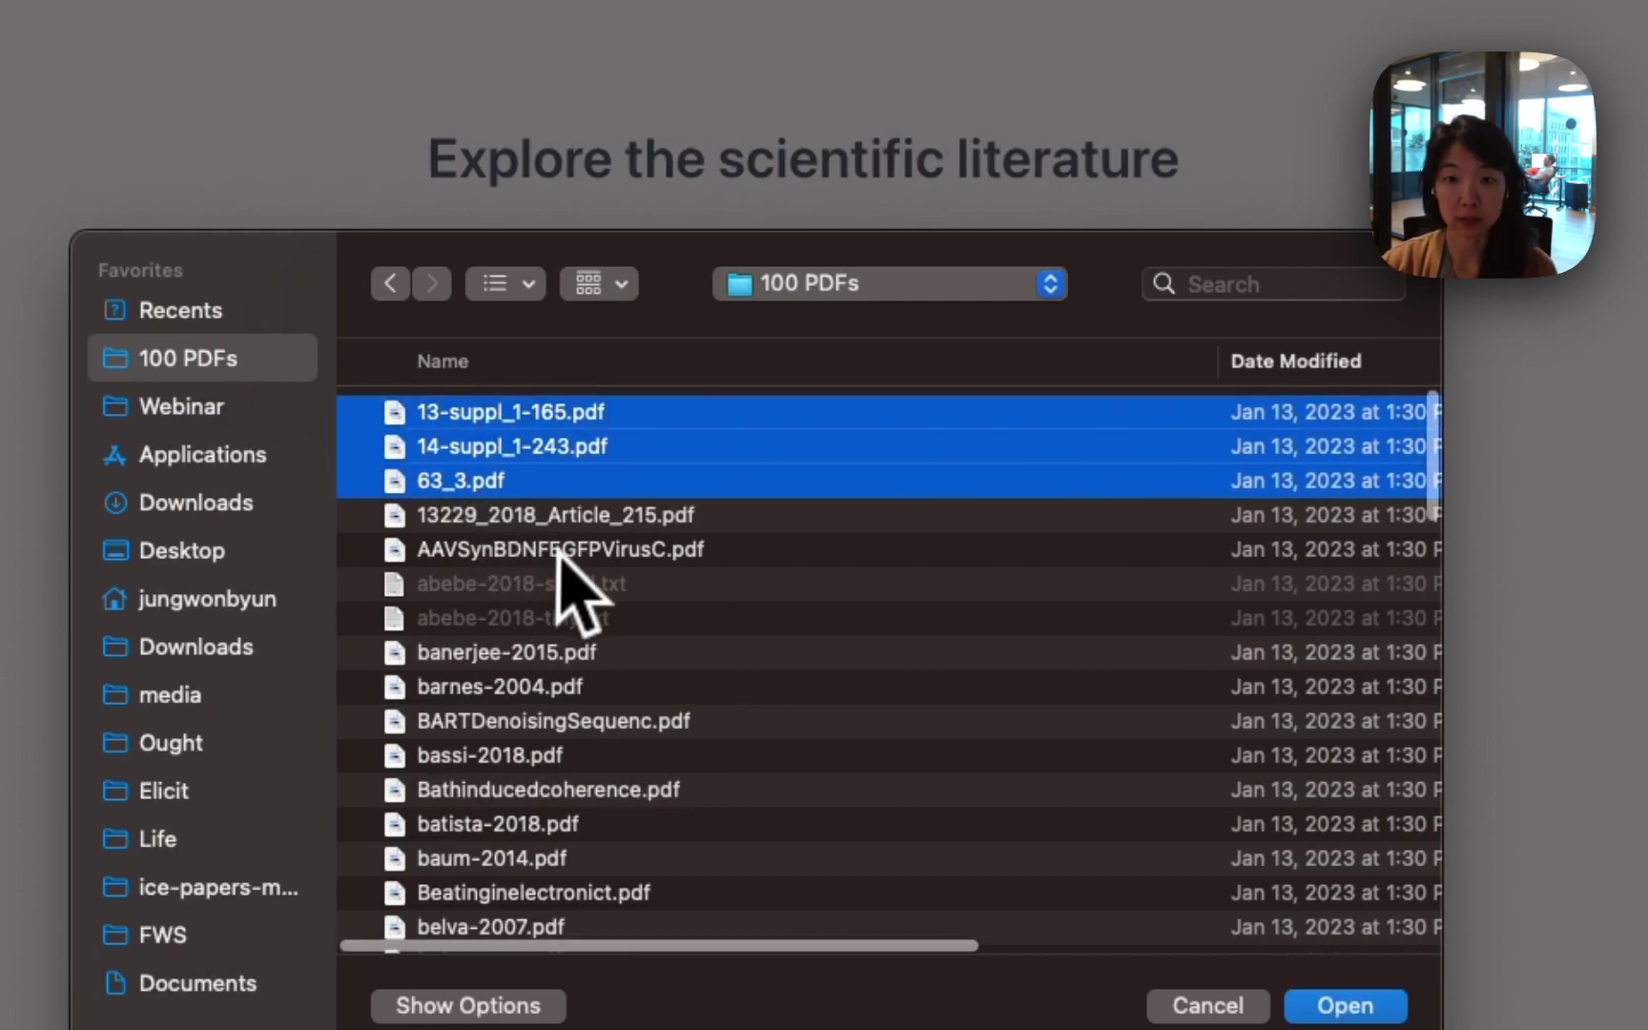
click(806, 520)
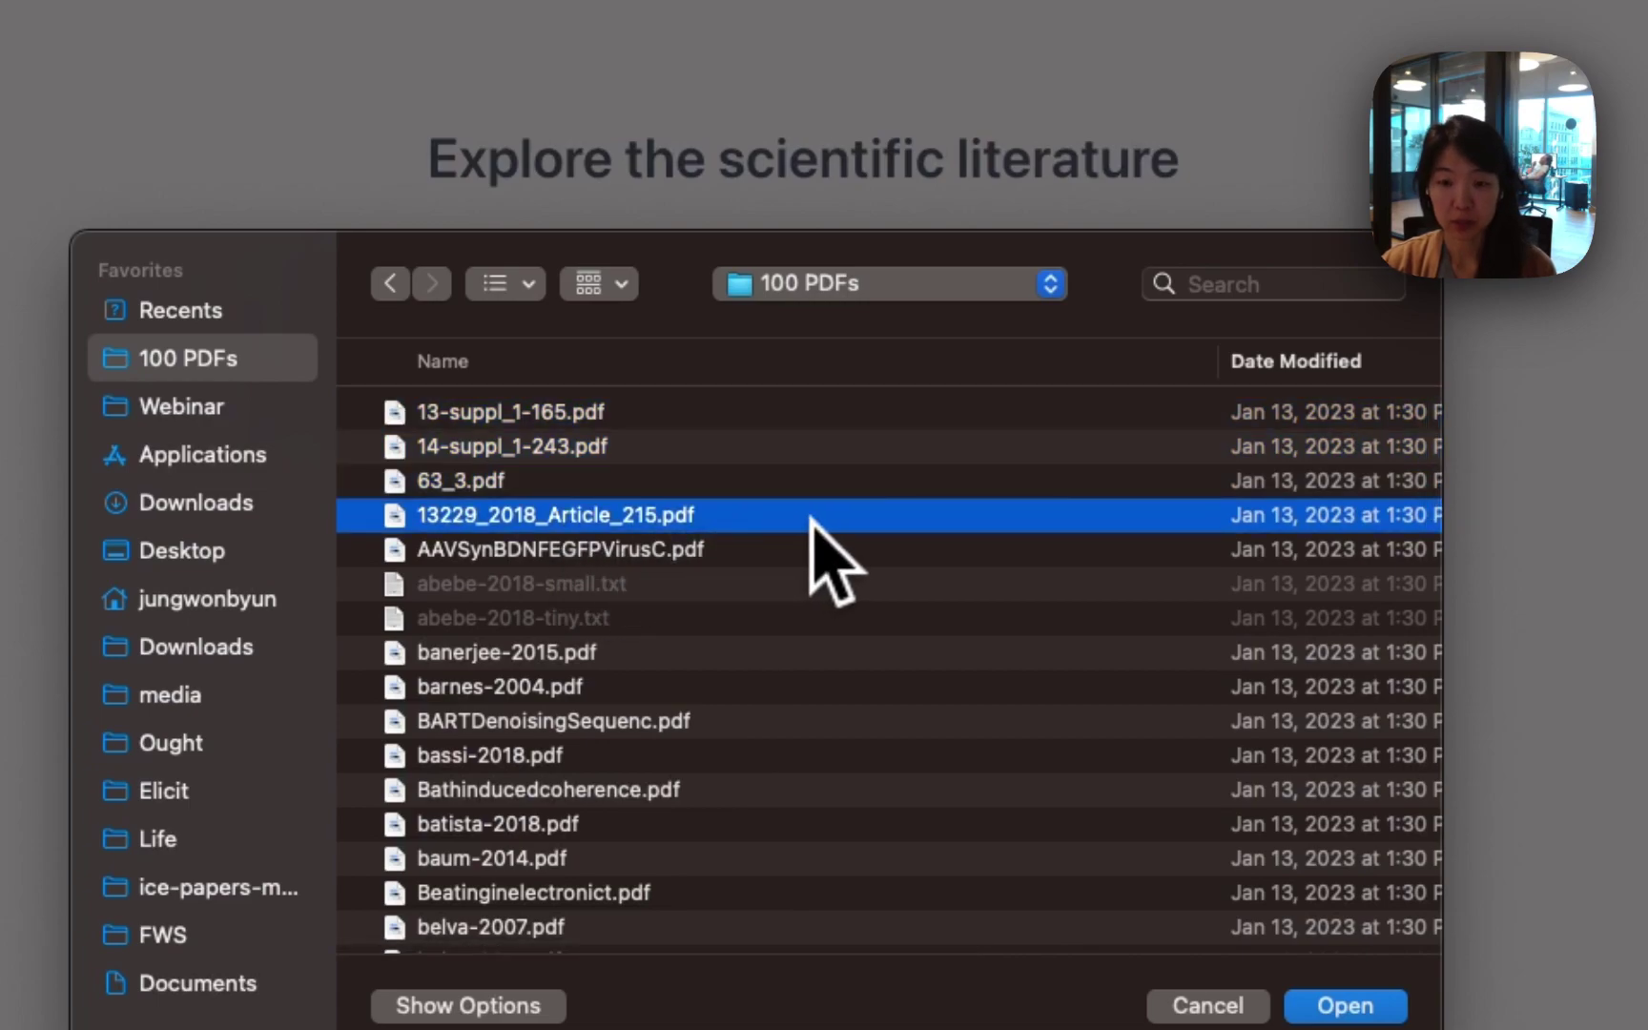
key(super+a)
scroll(812, 520, down, 15)
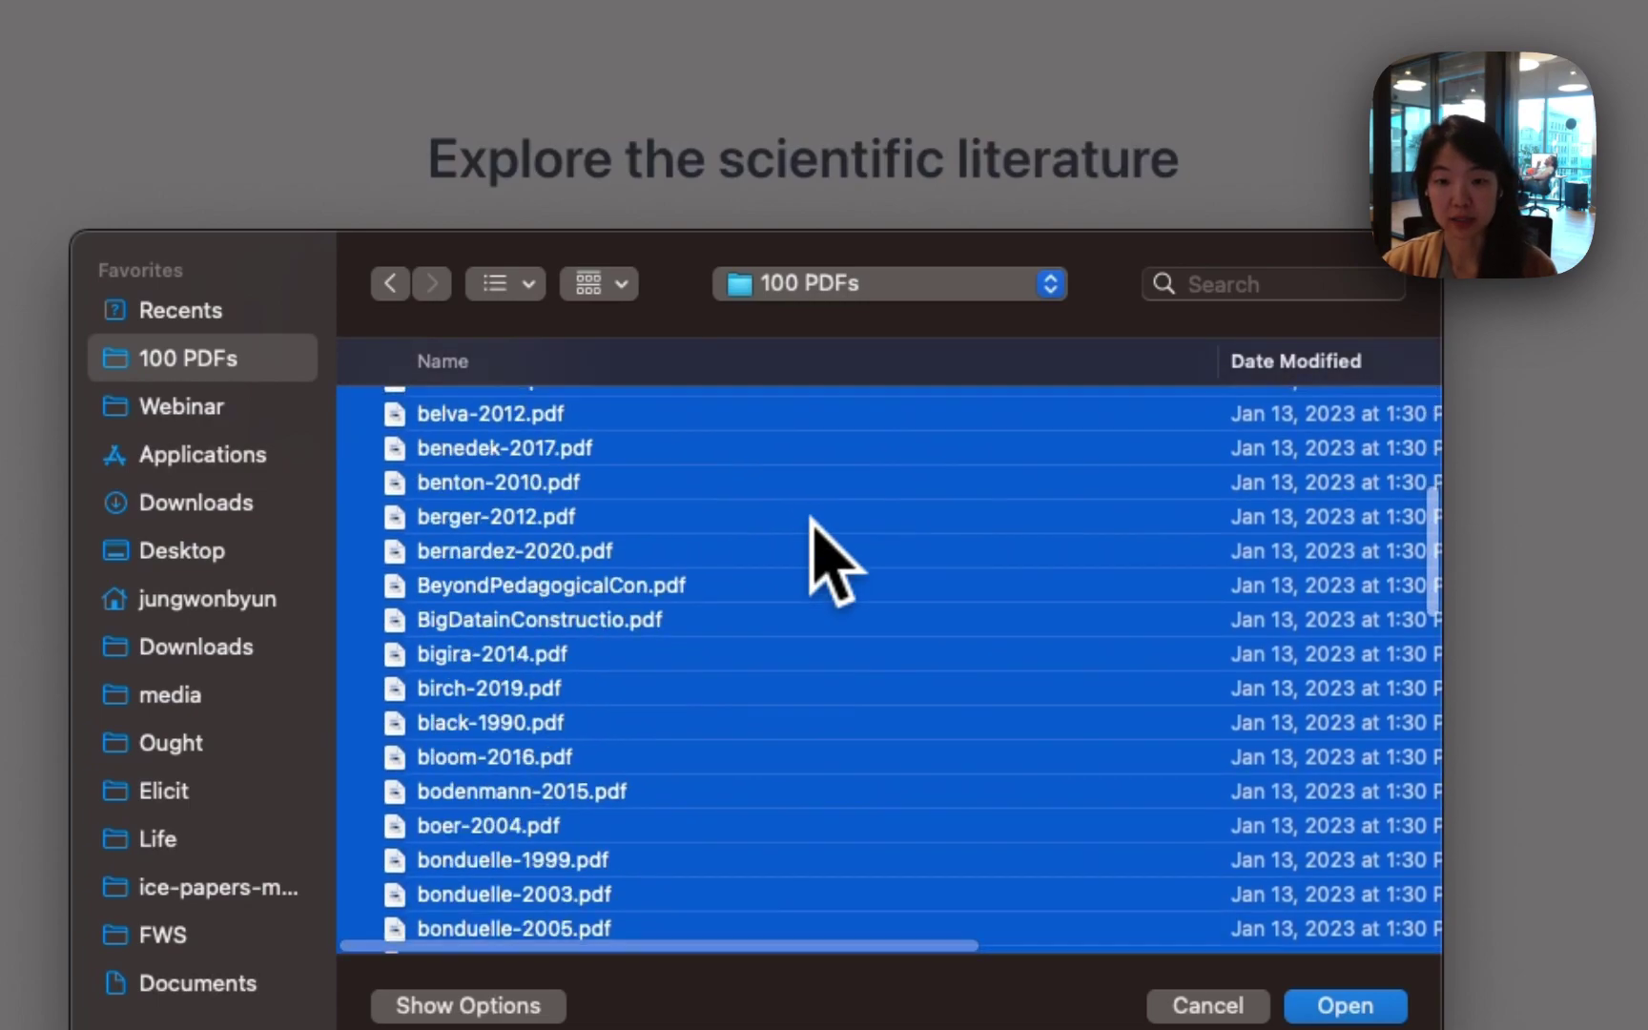
scroll(811, 520, up, 15)
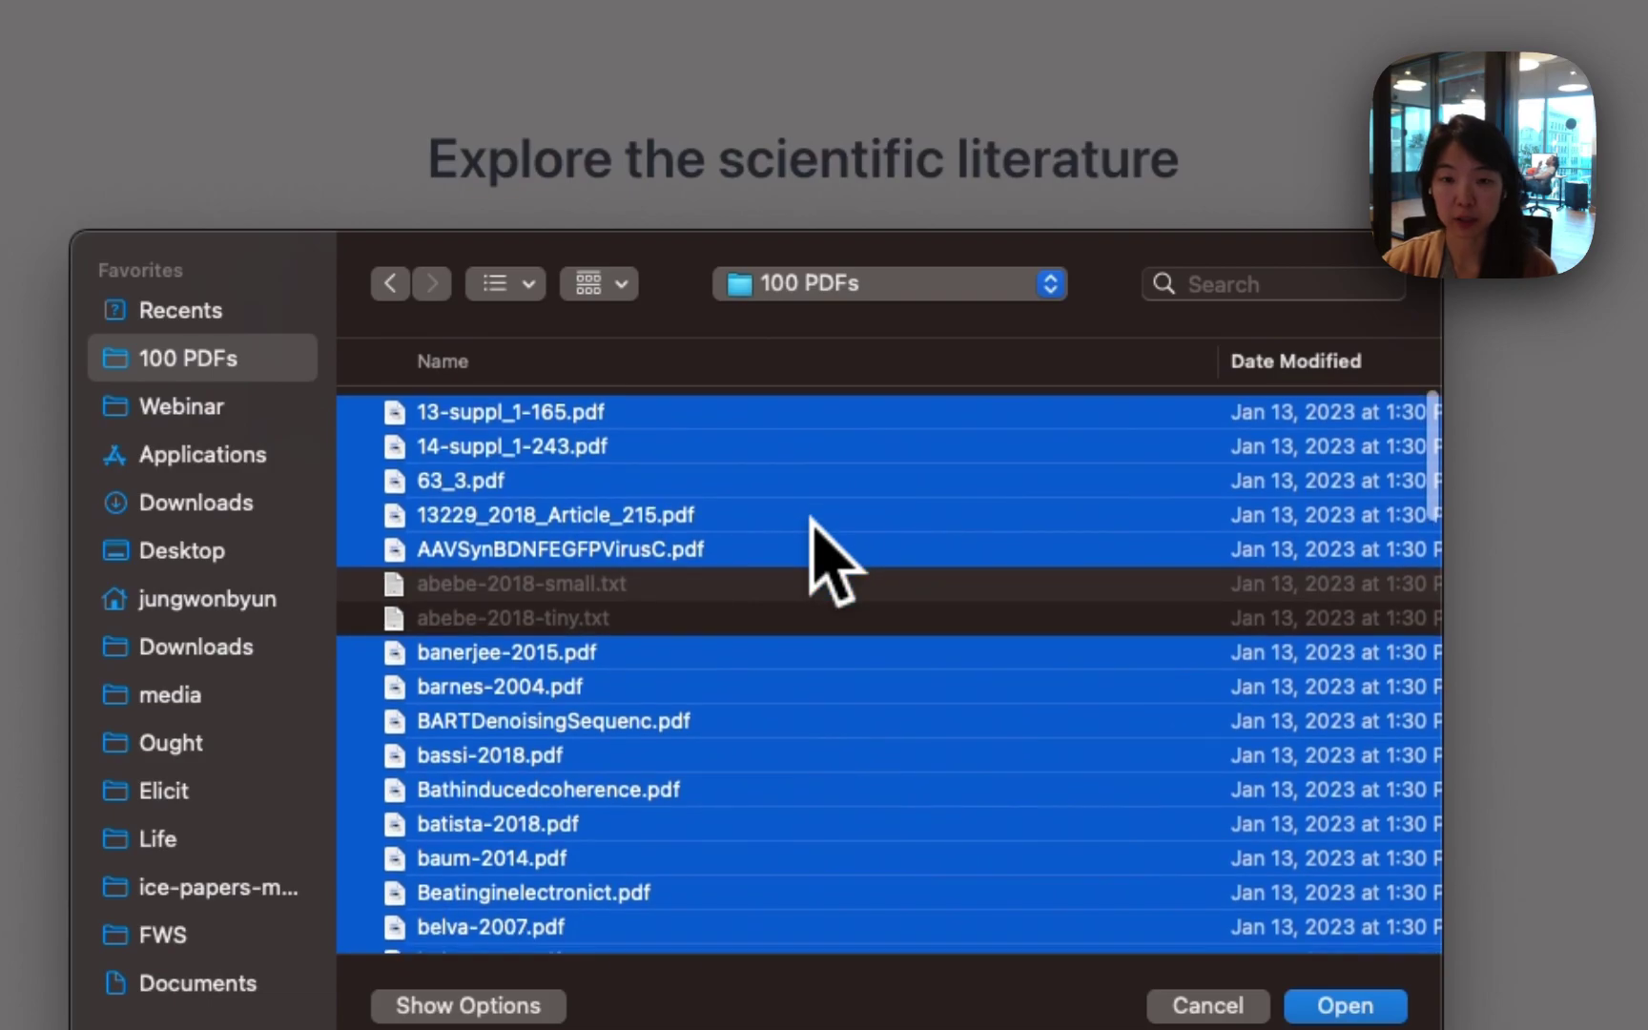
key(Return)
- Upload the listed PDFs into the Elicit library
scroll(895, 900, down, 10)
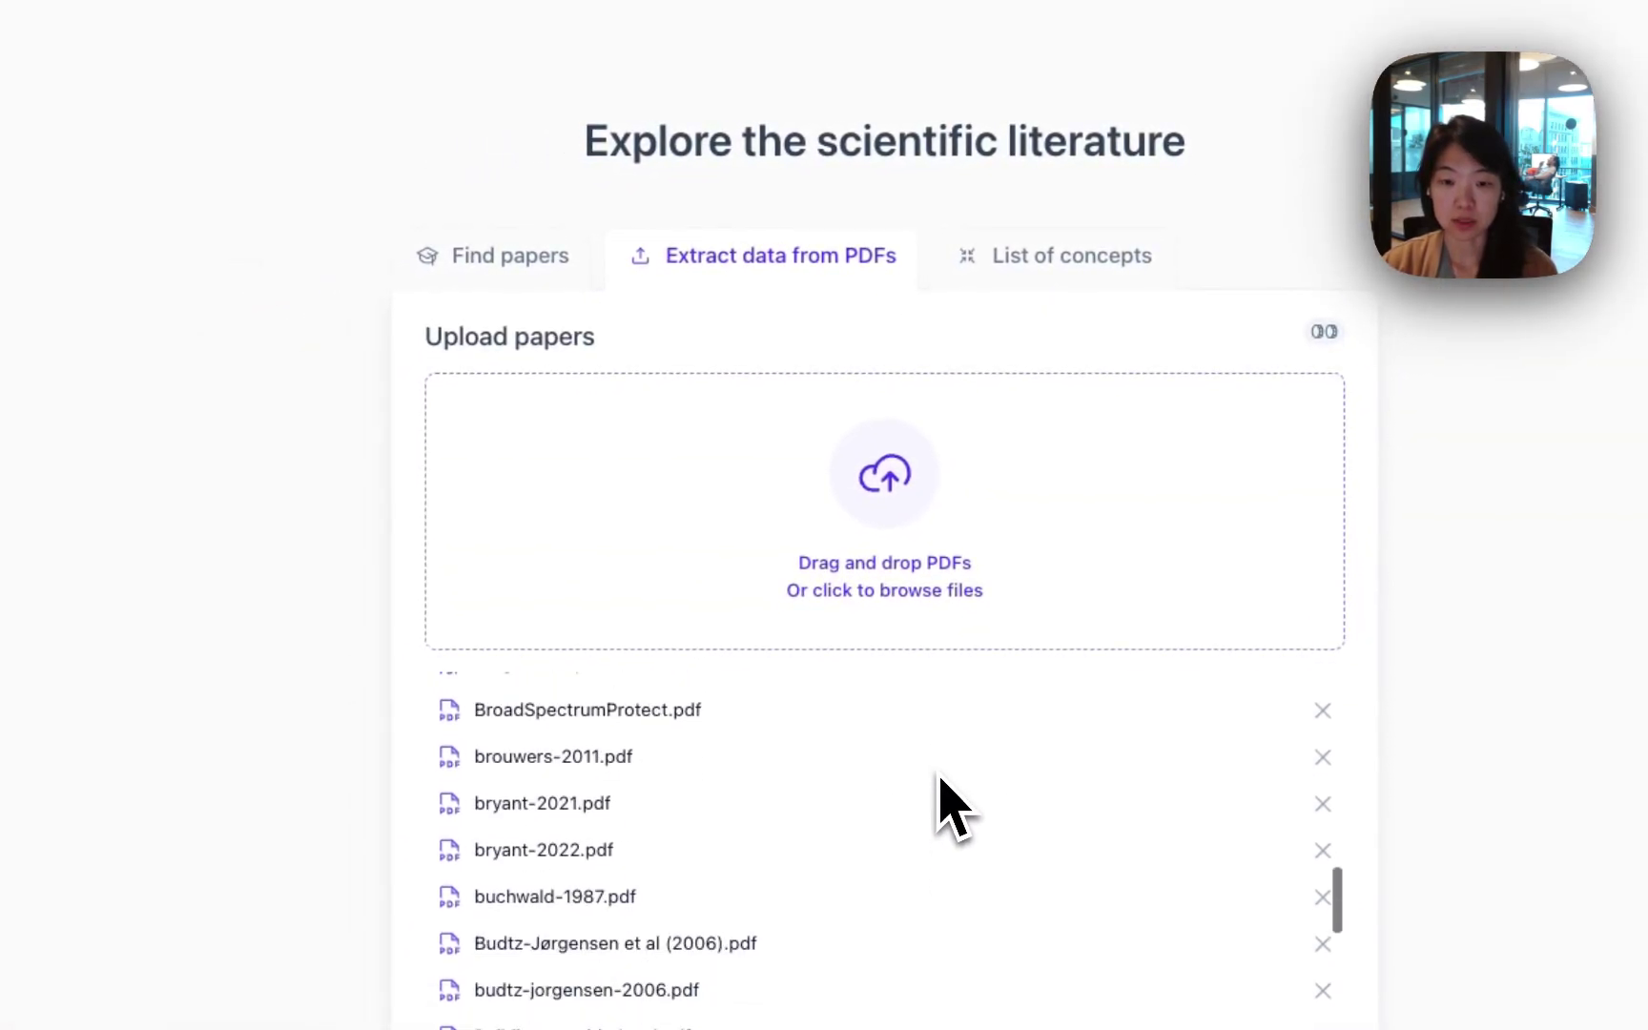
scroll(940, 777, down, 20)
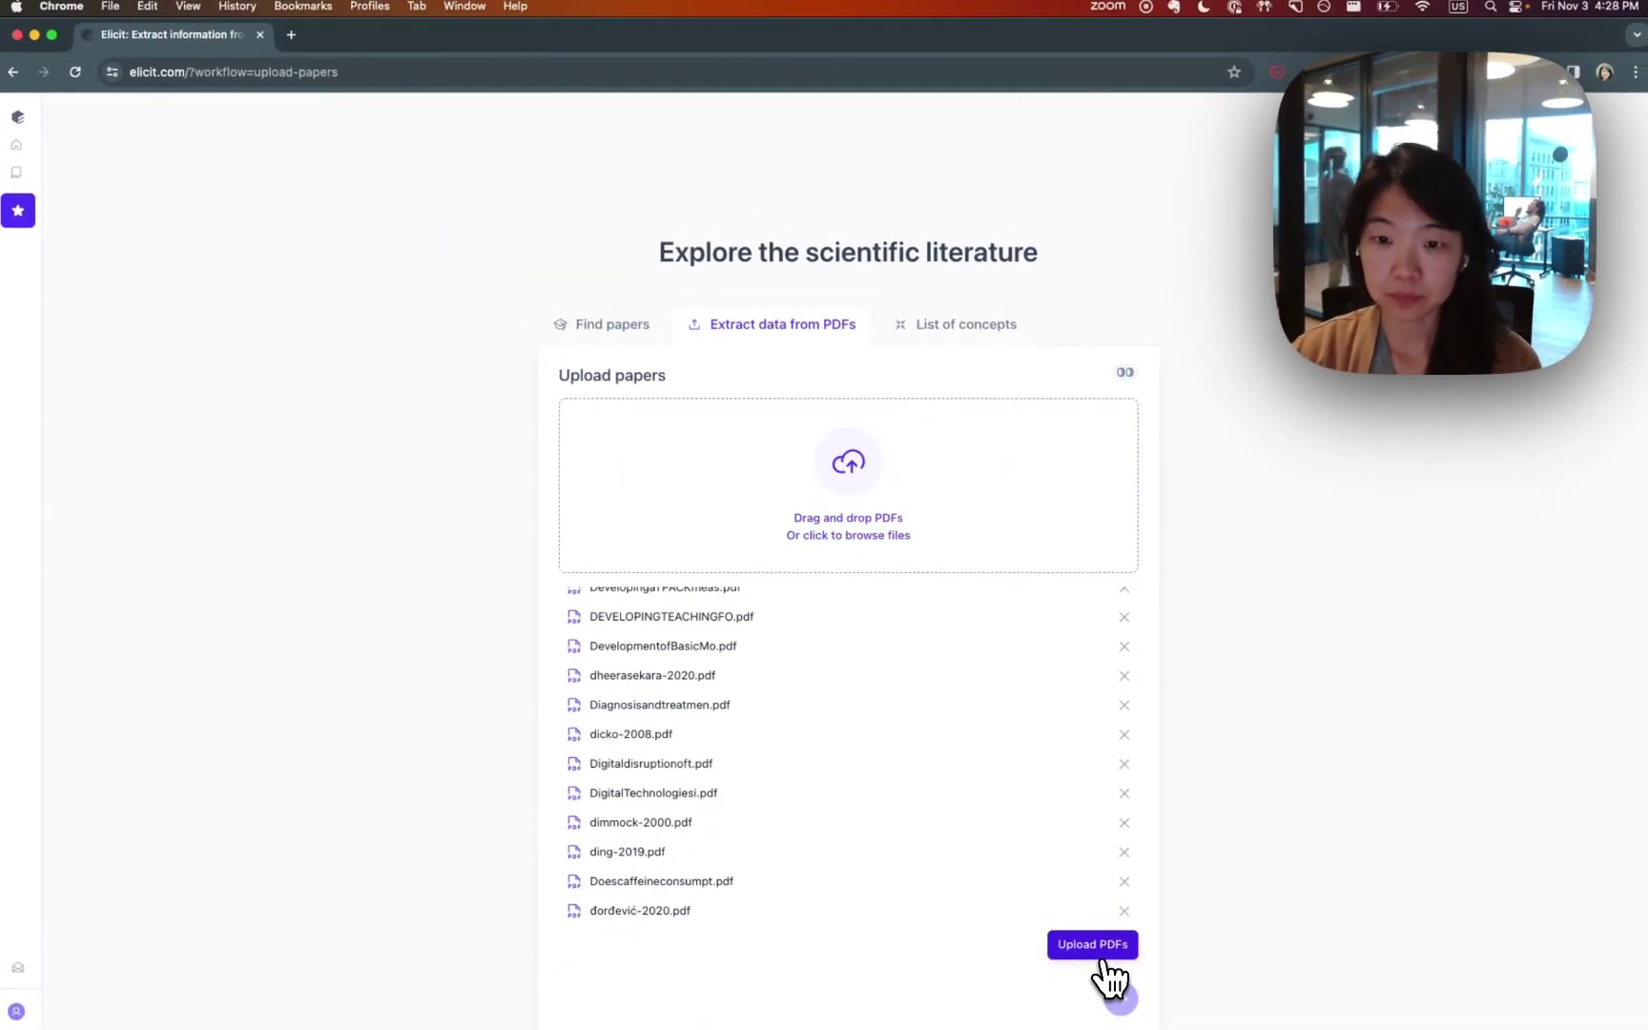
click(1093, 944)
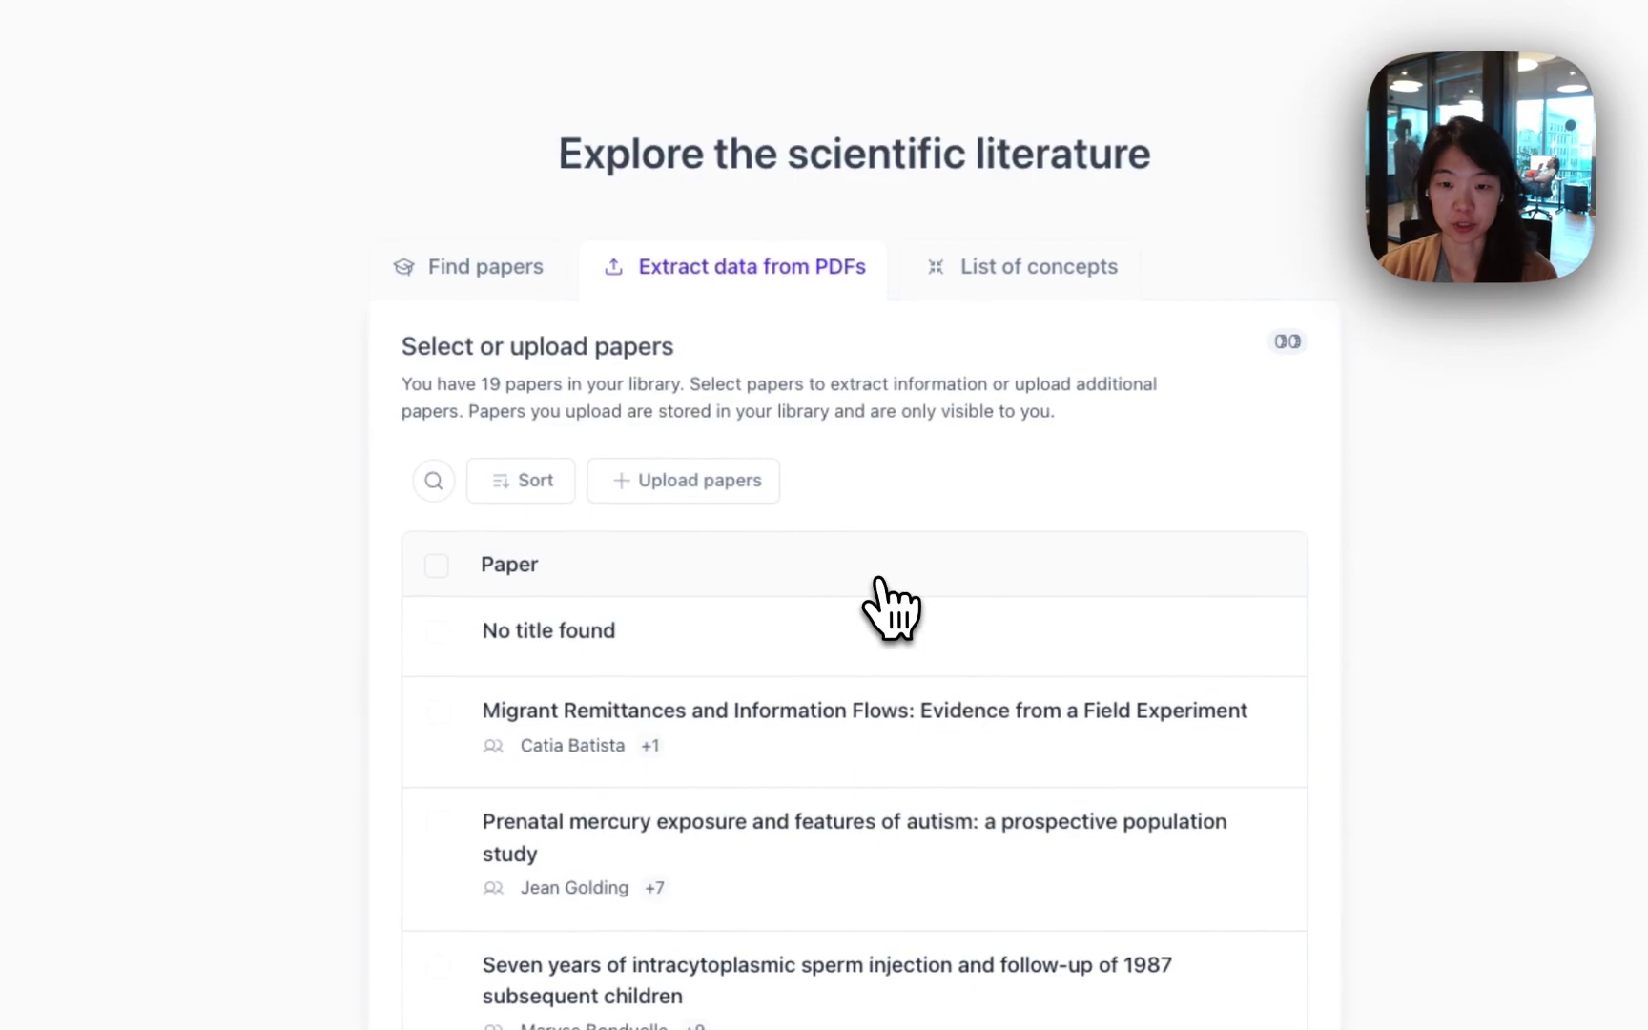
- Scroll through the paper list to confirm all 90 uploaded papers appear
scroll(832, 913, down, 3)
scroll(831, 913, up, 3)
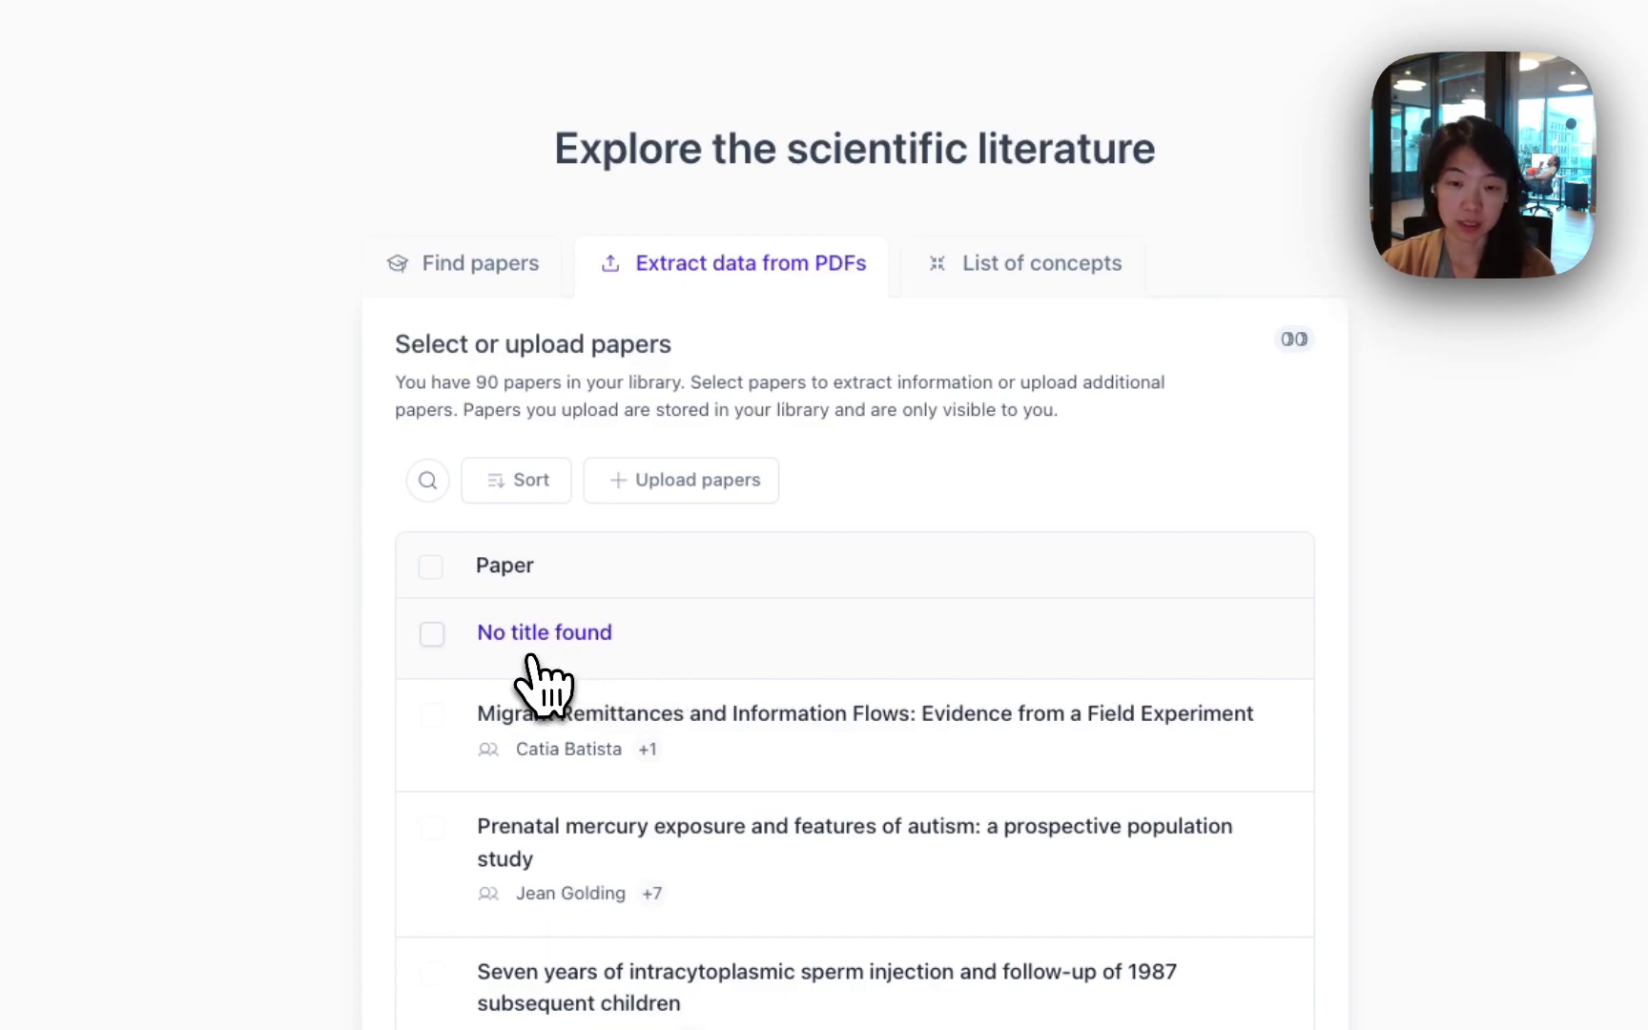
scroll(739, 673, down, 1)
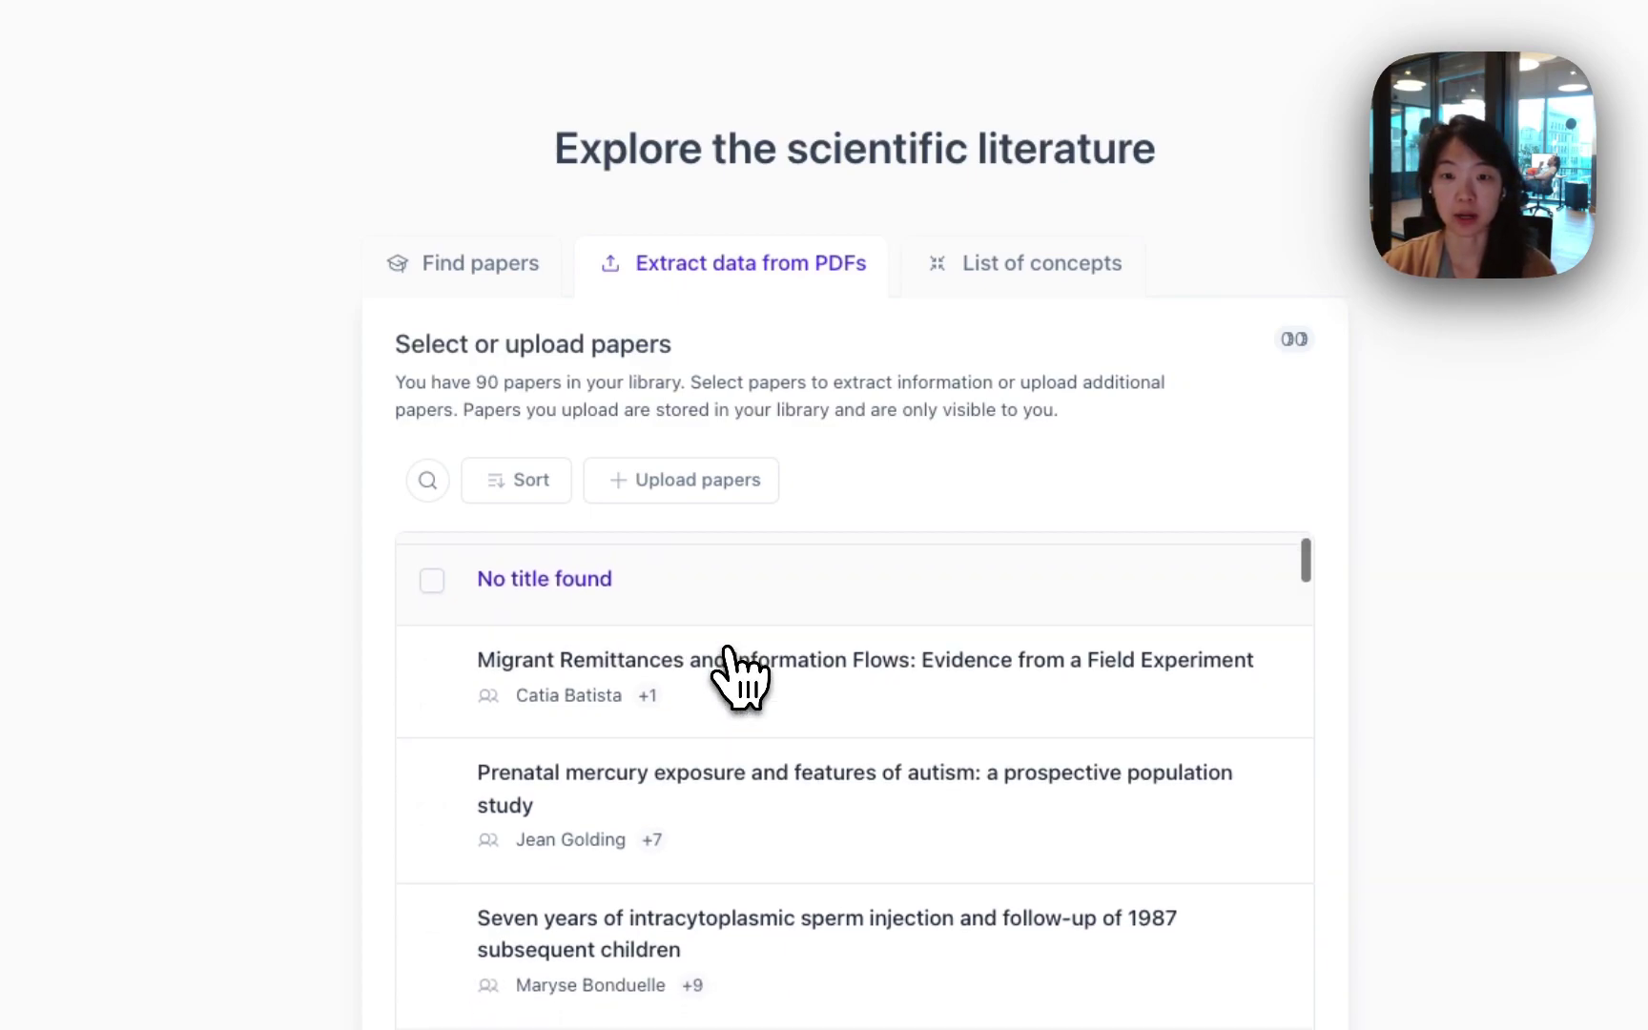
scroll(727, 658, down, 2)
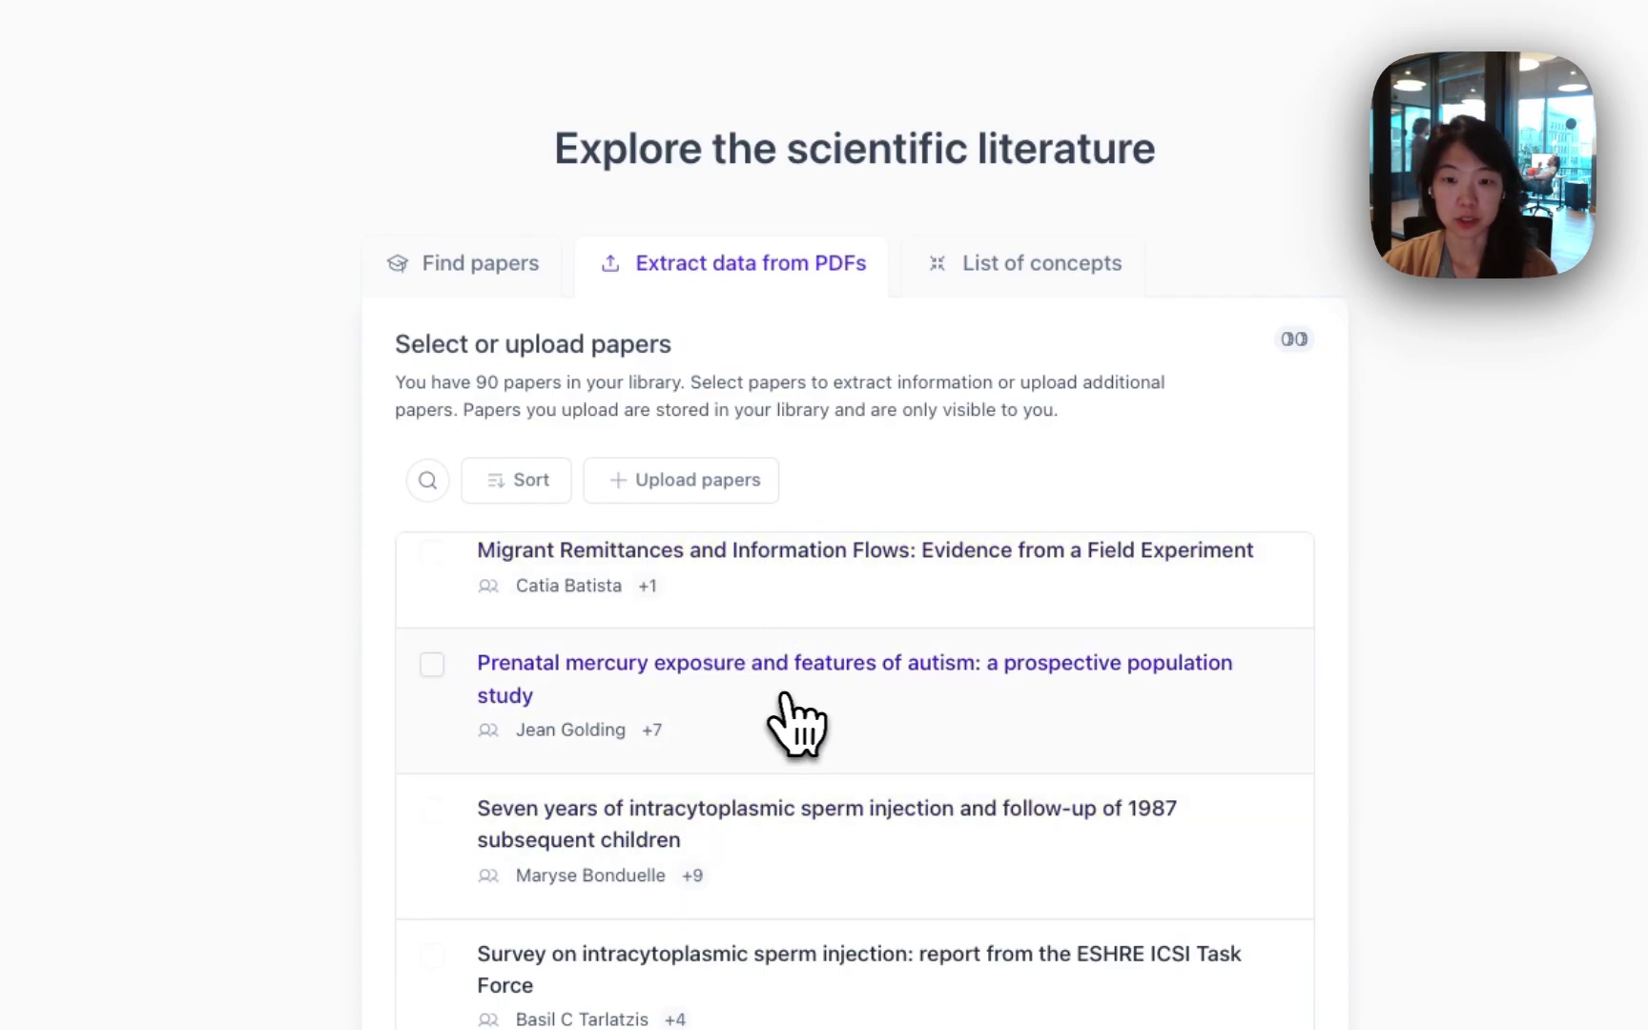
scroll(791, 709, down, 5)
scroll(801, 725, down, 20)
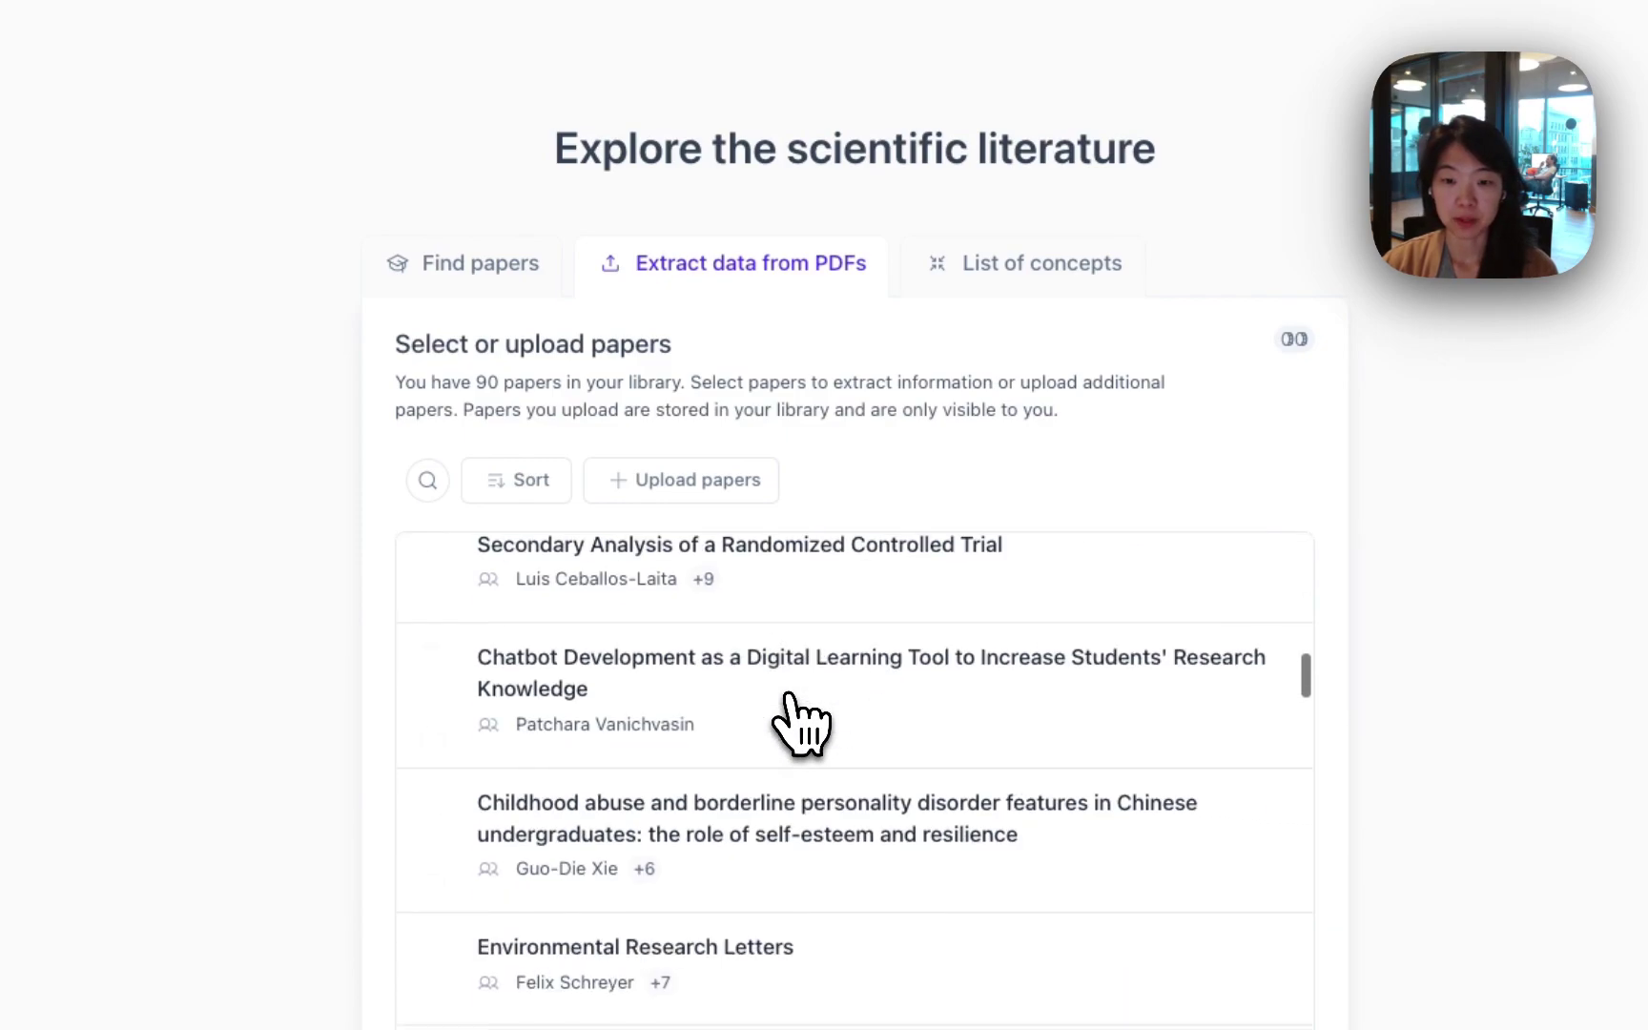
scroll(629, 744, down, 15)
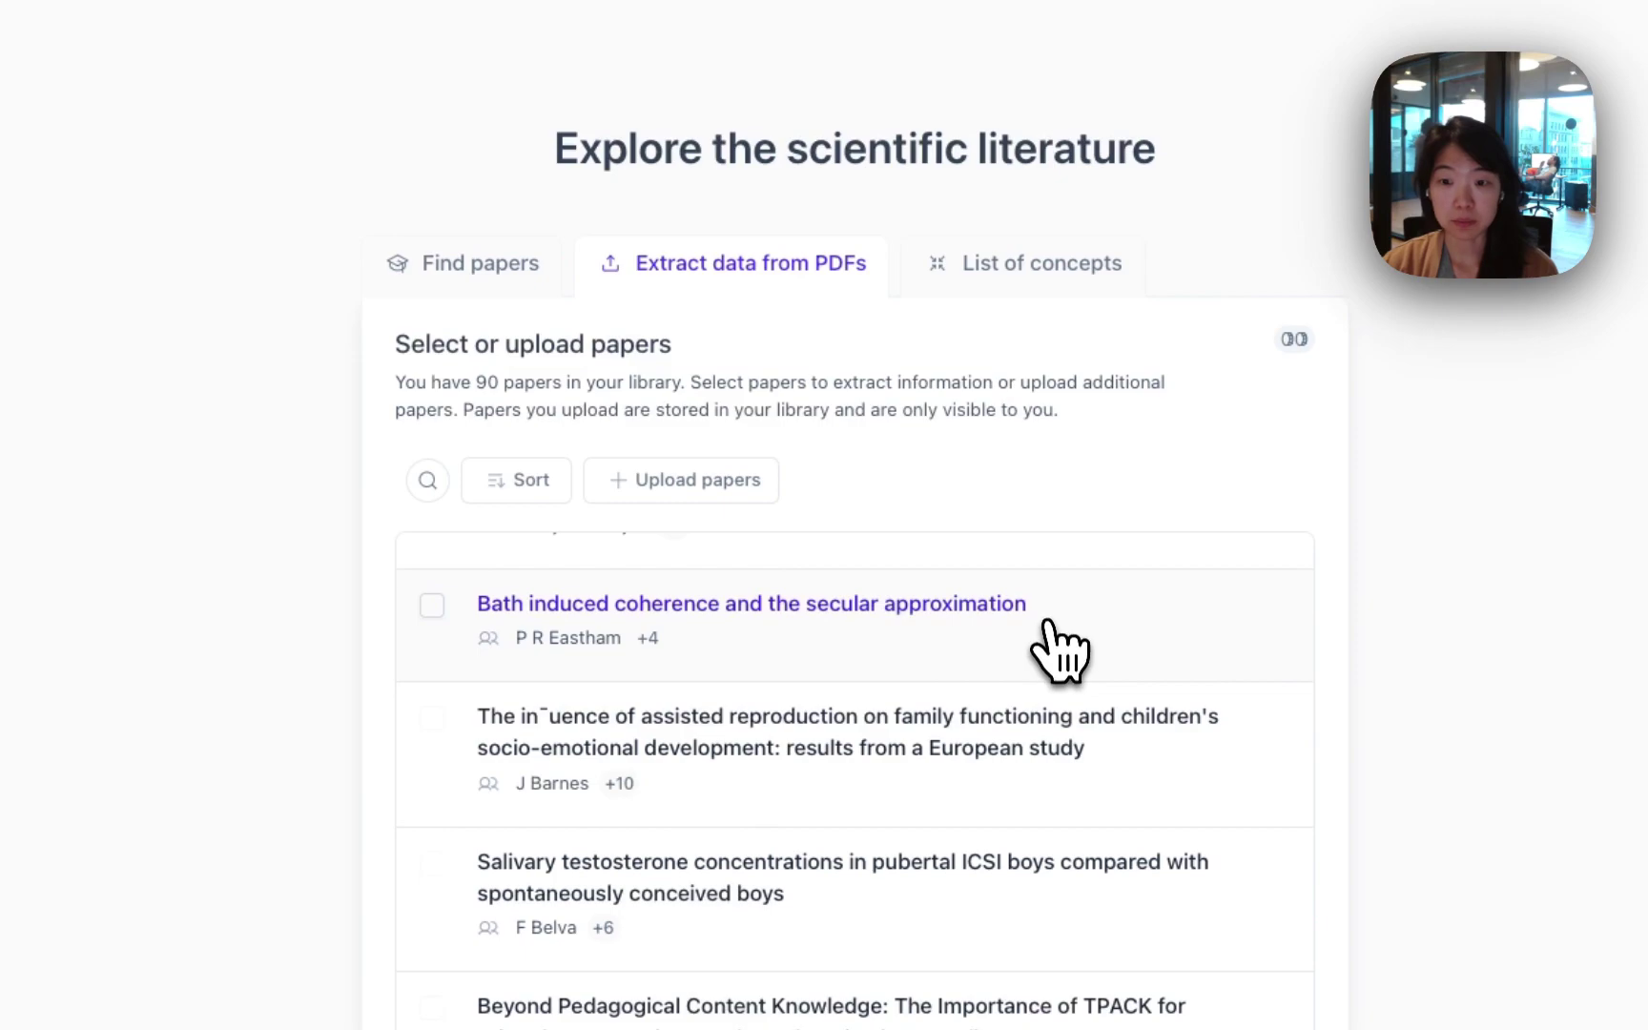
scroll(1049, 802, down, 6)
scroll(1101, 945, down, 12)
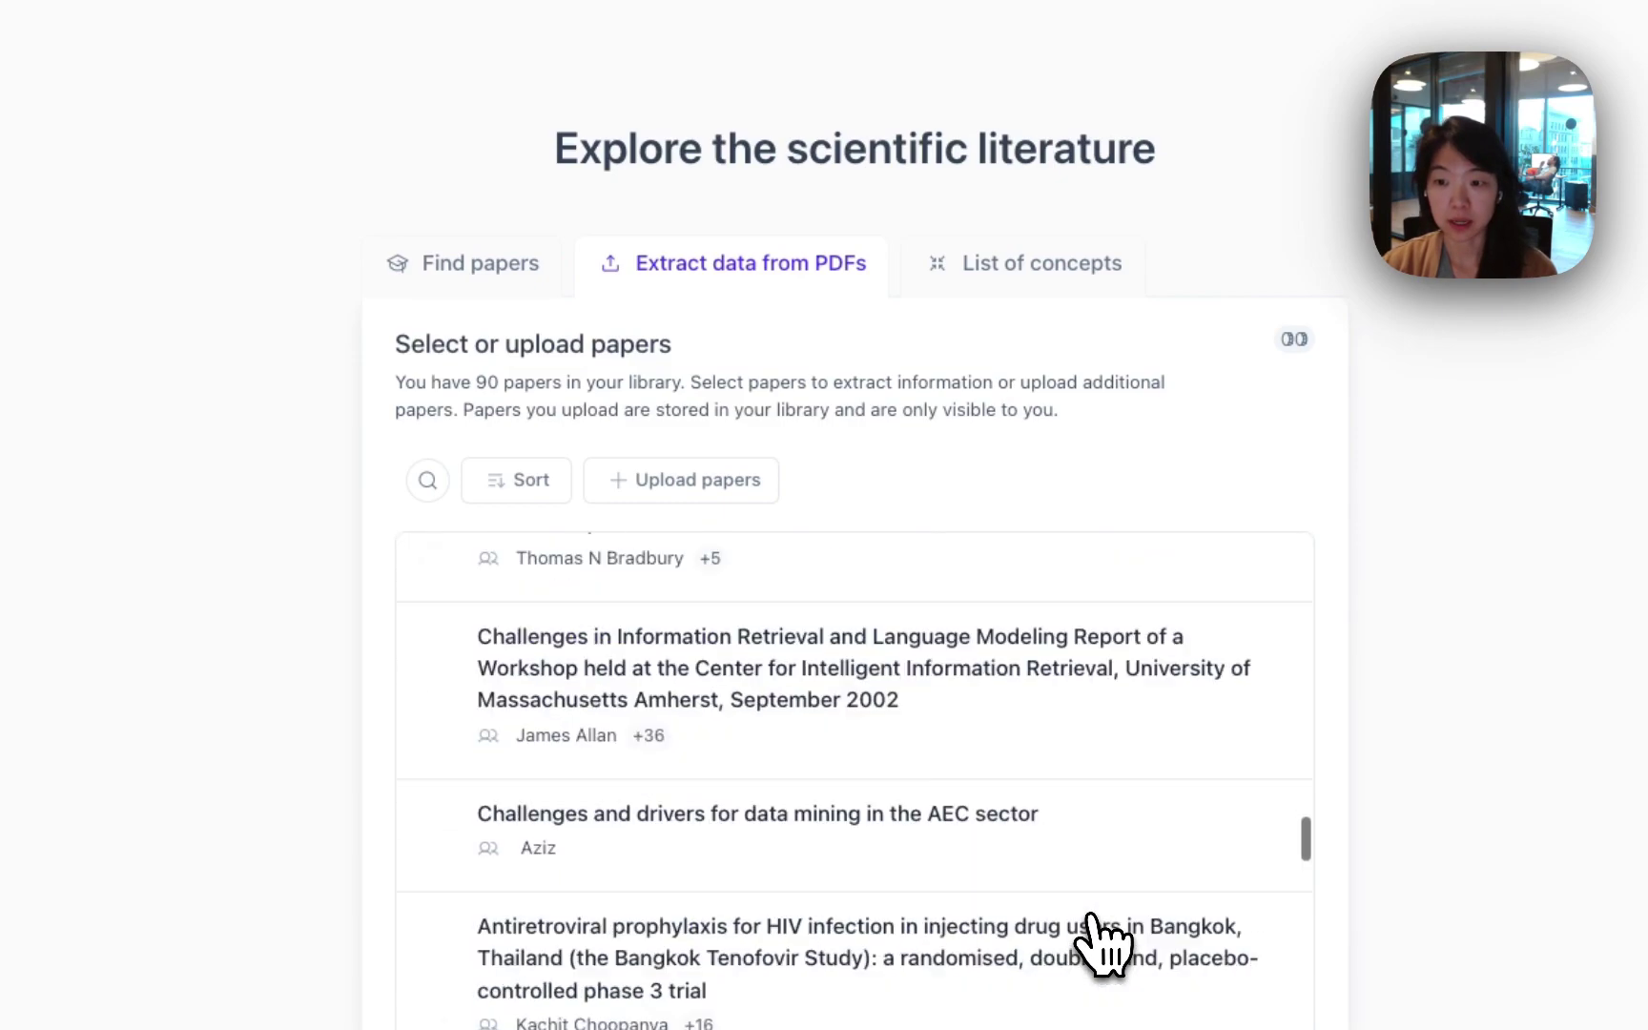
scroll(1097, 849, down, 15)
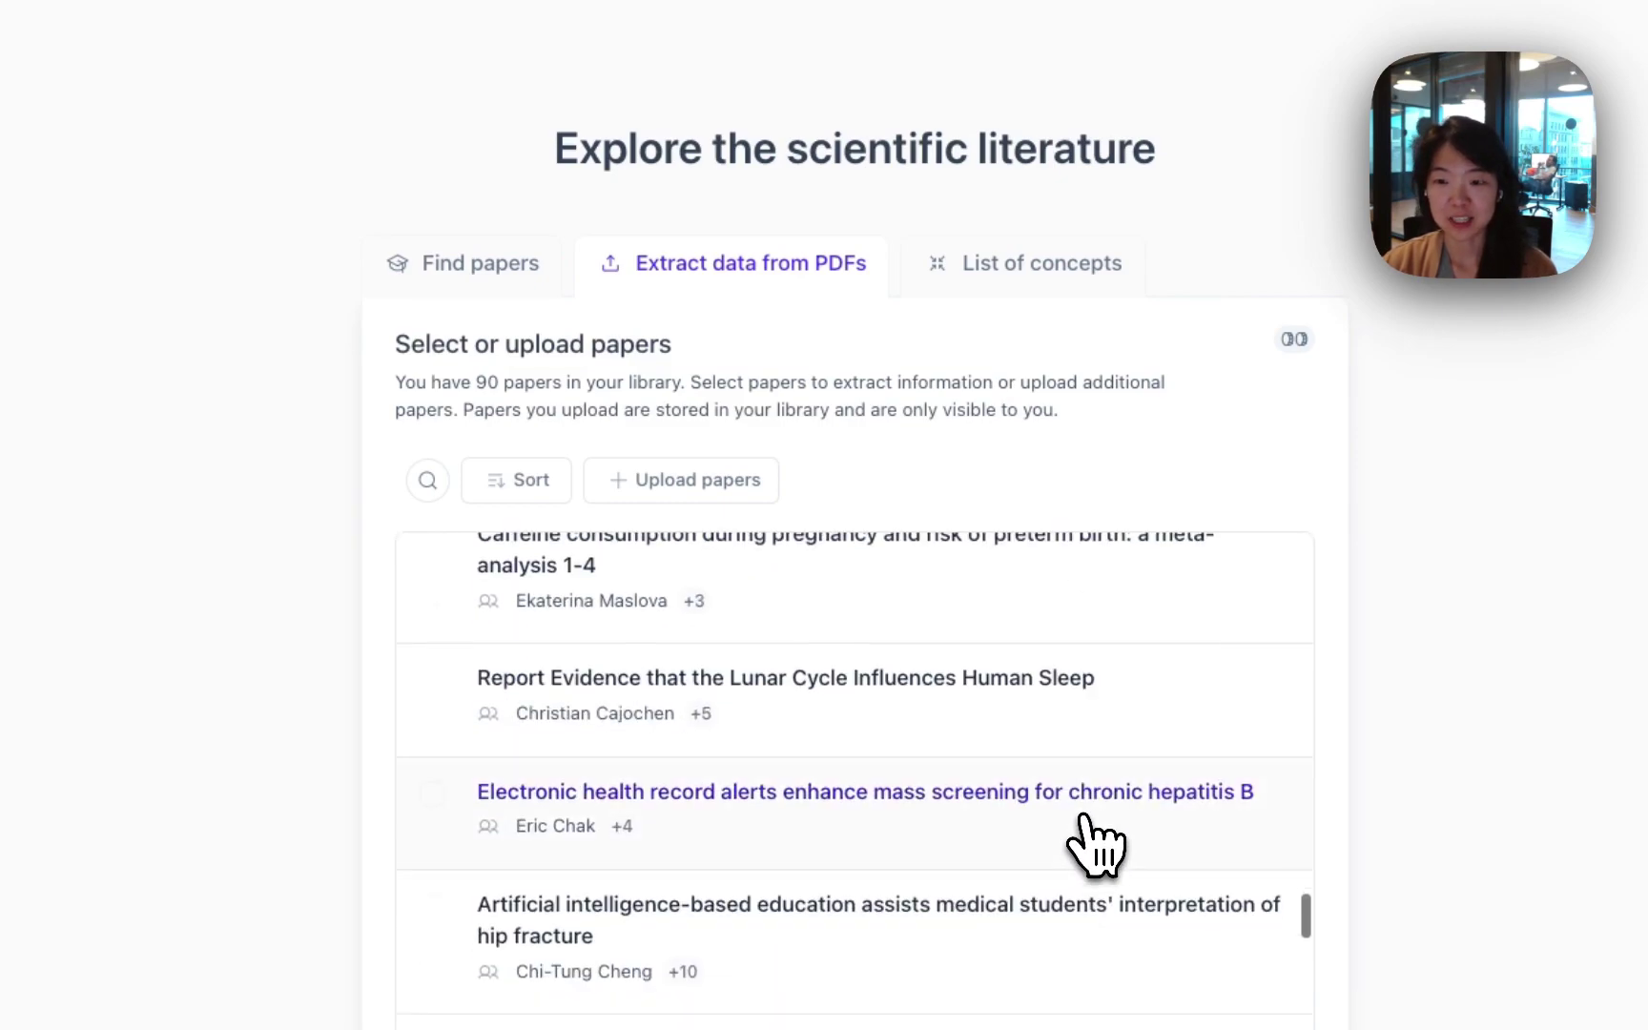
scroll(1096, 849, down, 15)
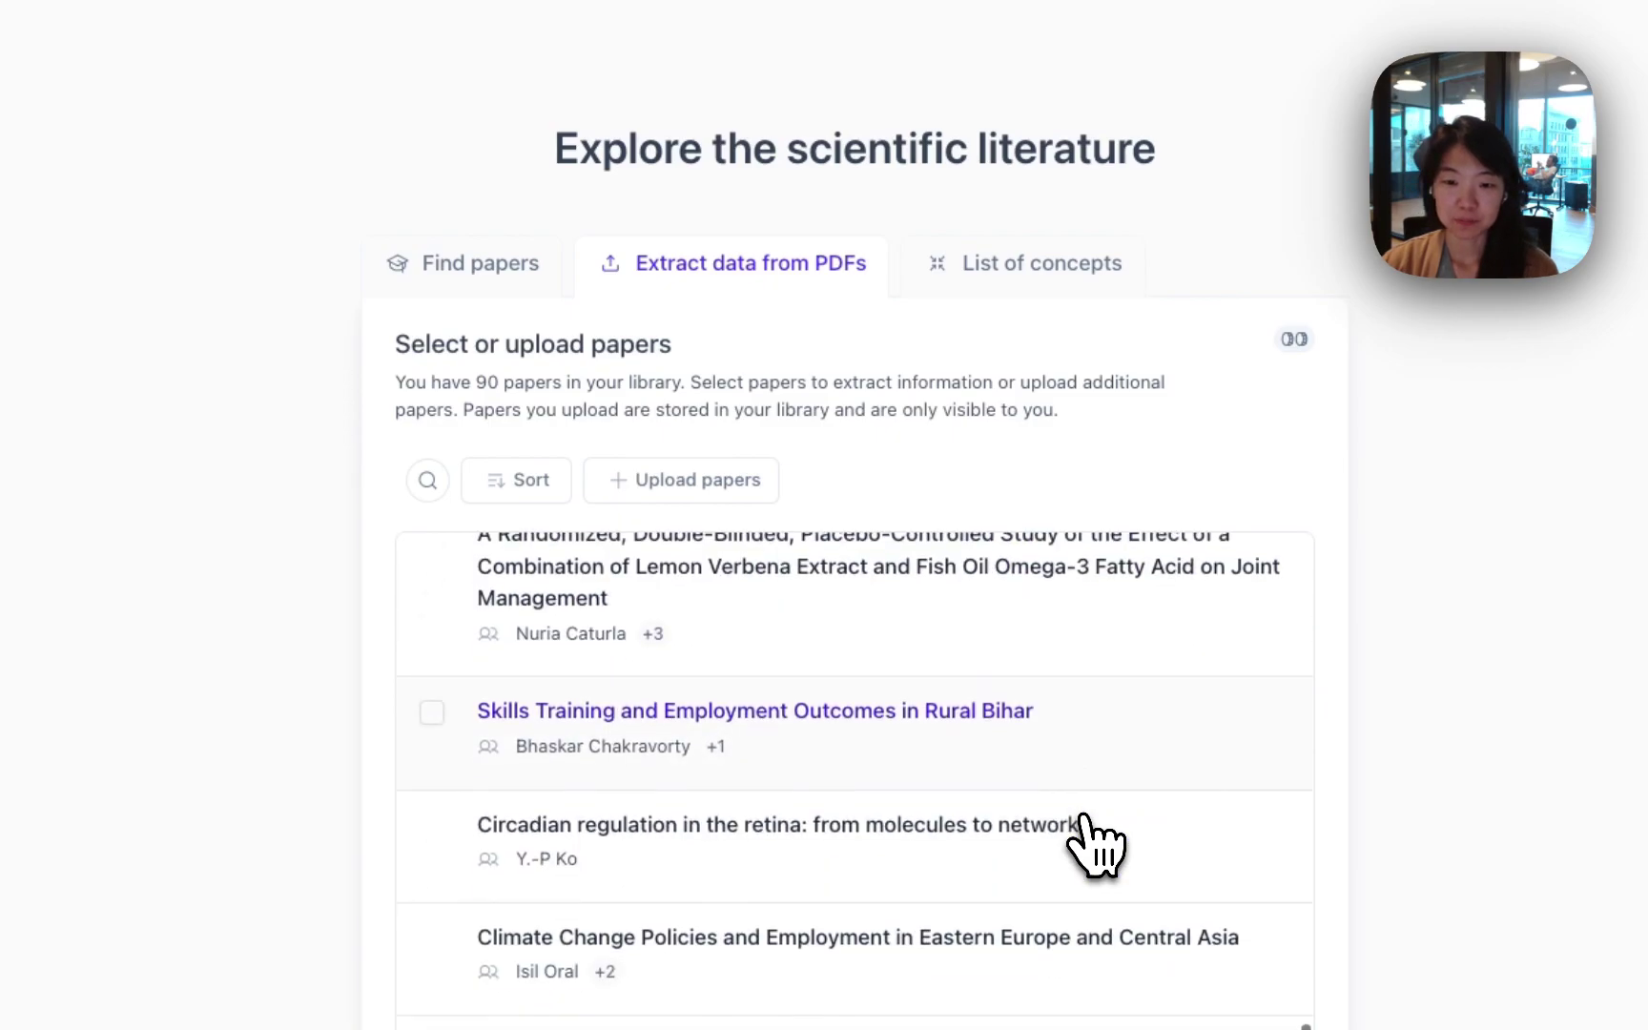
scroll(1097, 847, down, 15)
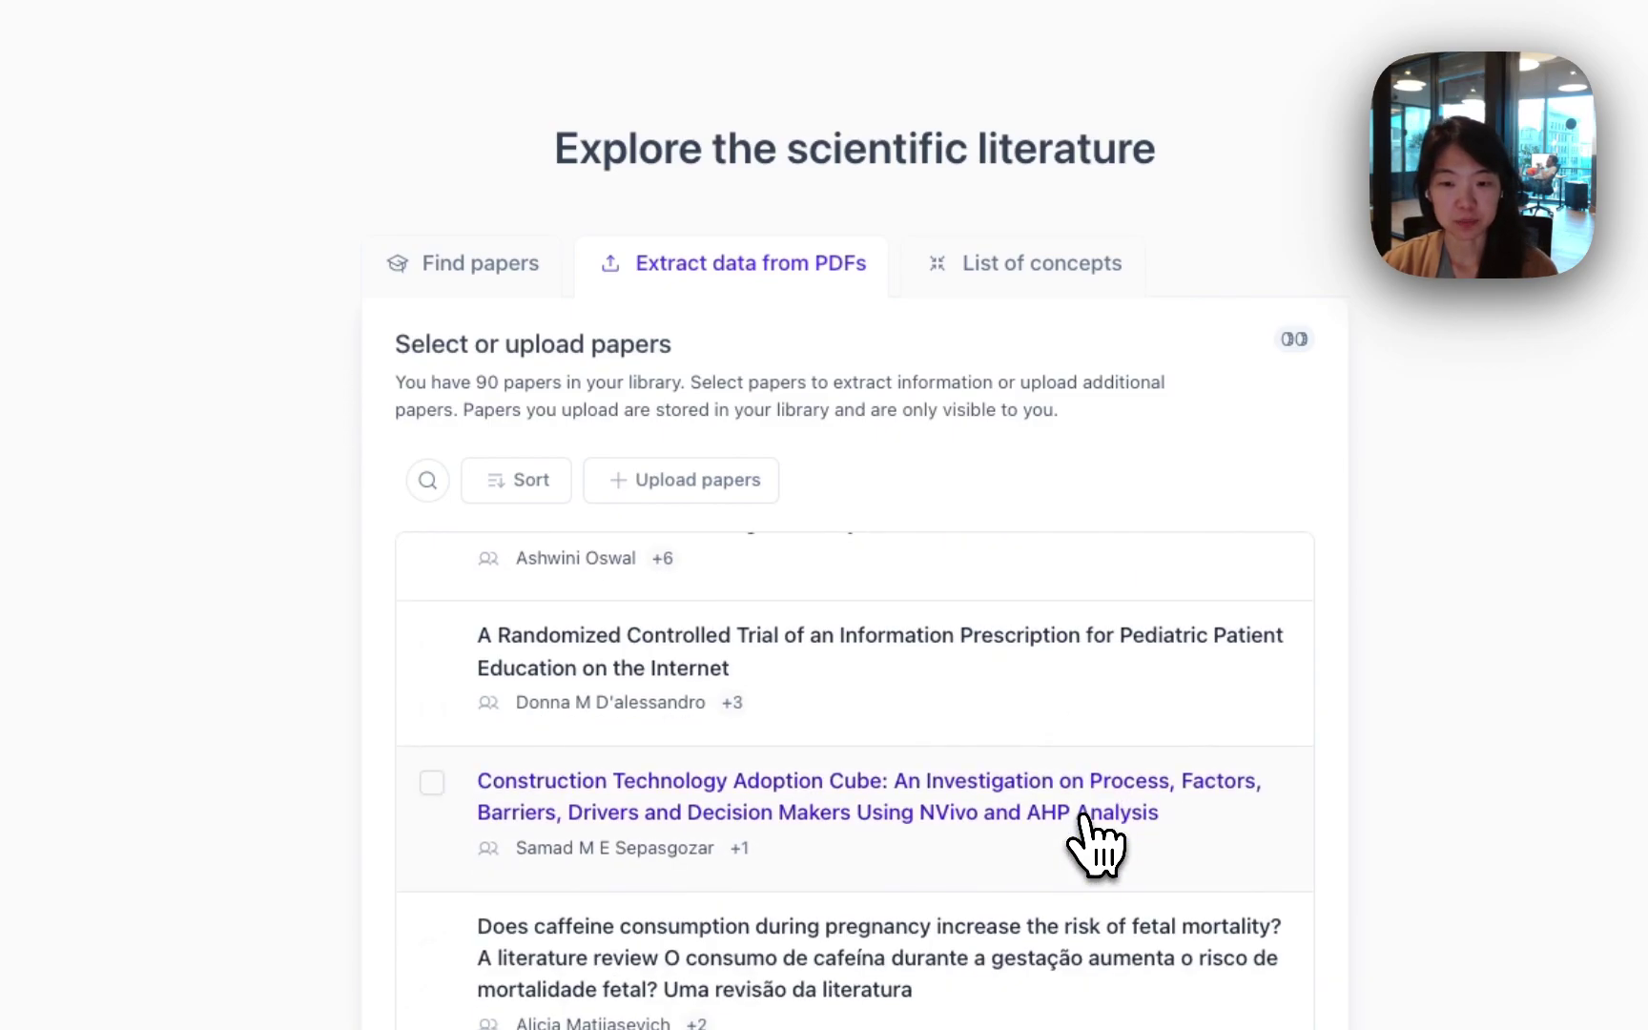
scroll(1097, 847, up, 20)
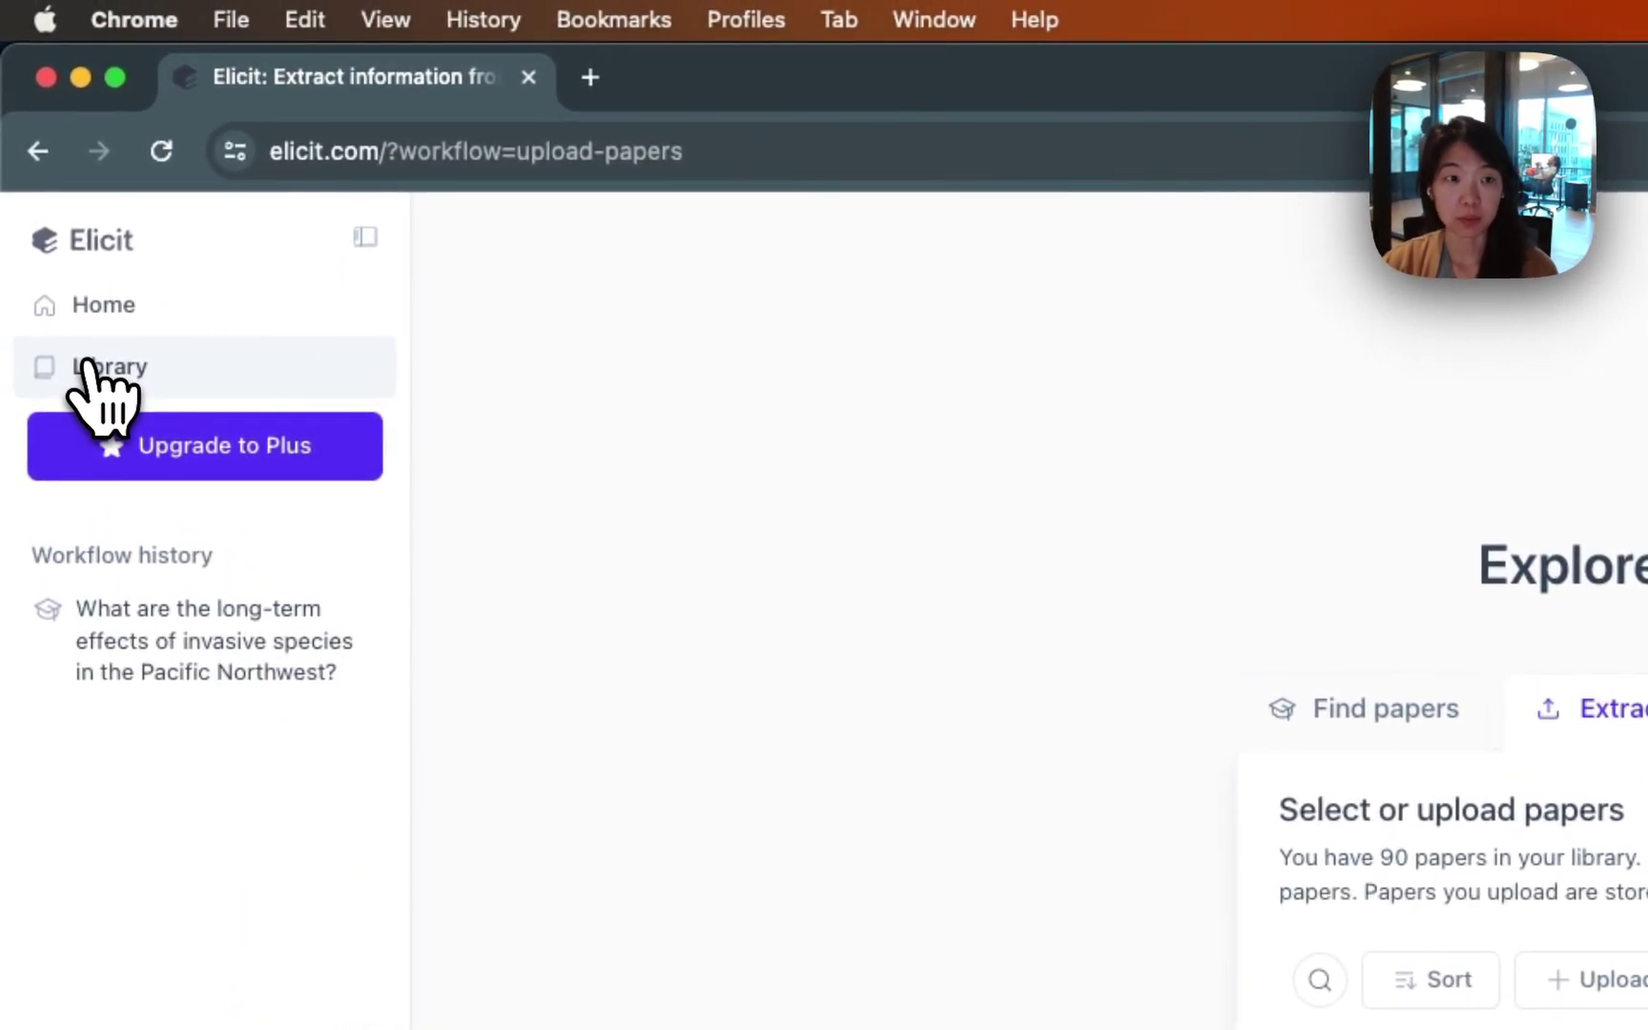
- Open the paper library in a new tab, then dismiss the upload dialog unused
super+click(84, 362)
click(710, 95)
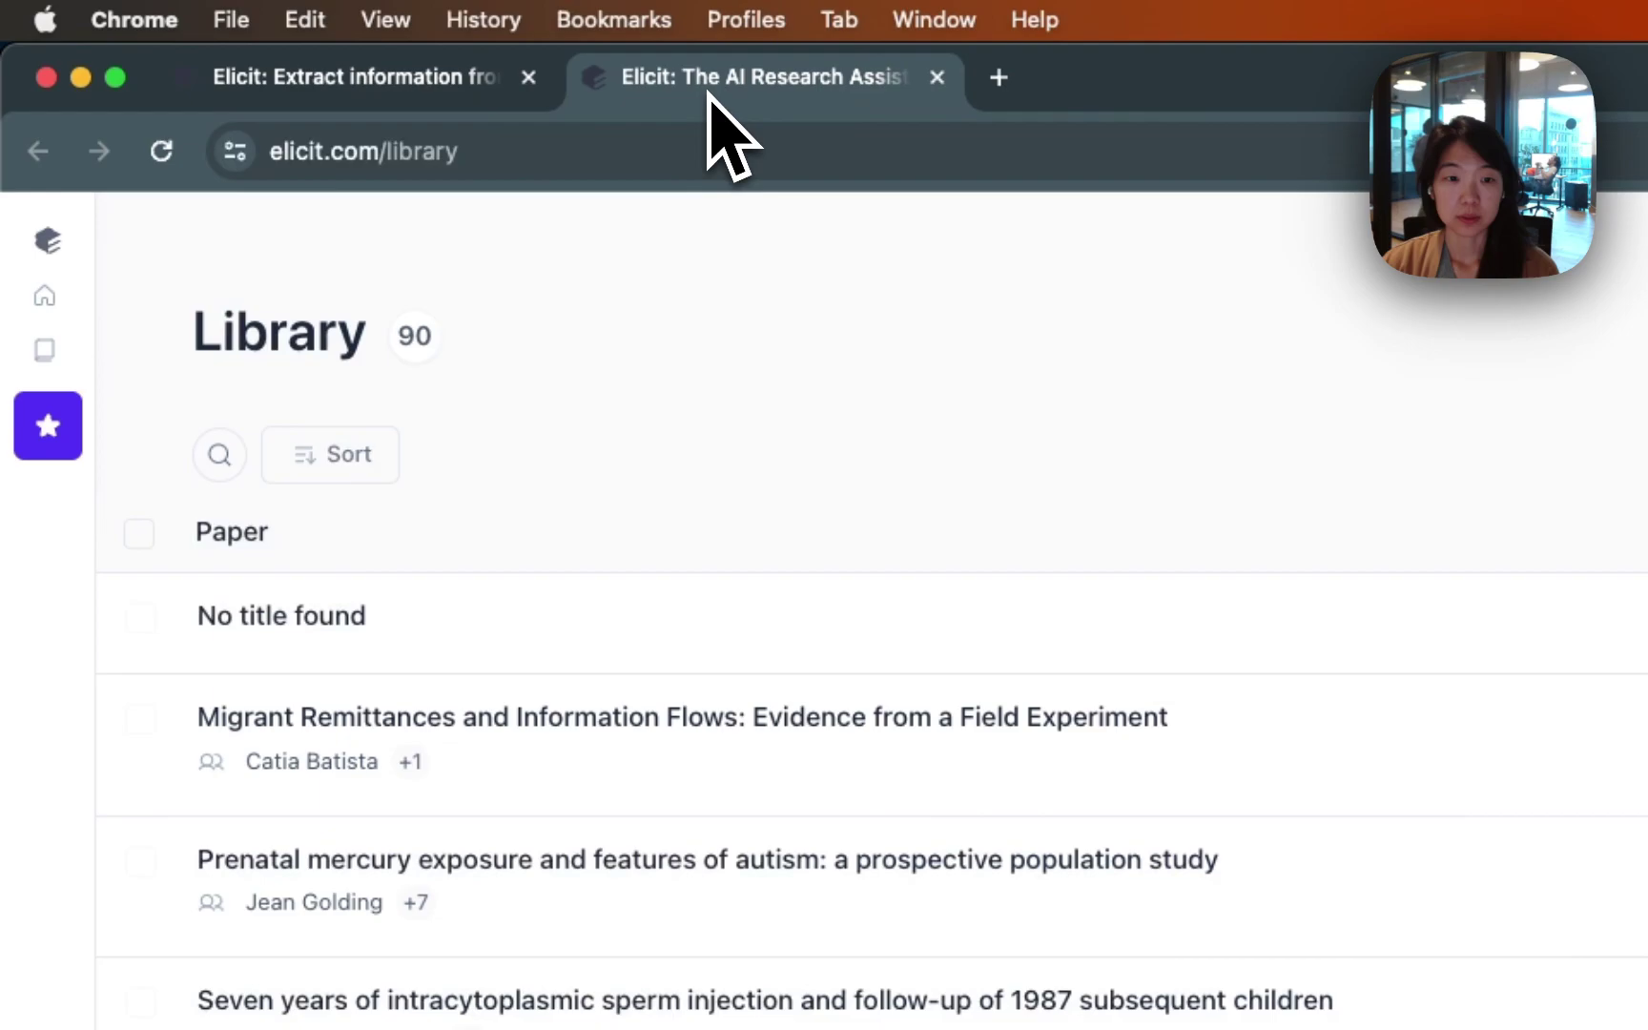
scroll(570, 913, down, 8)
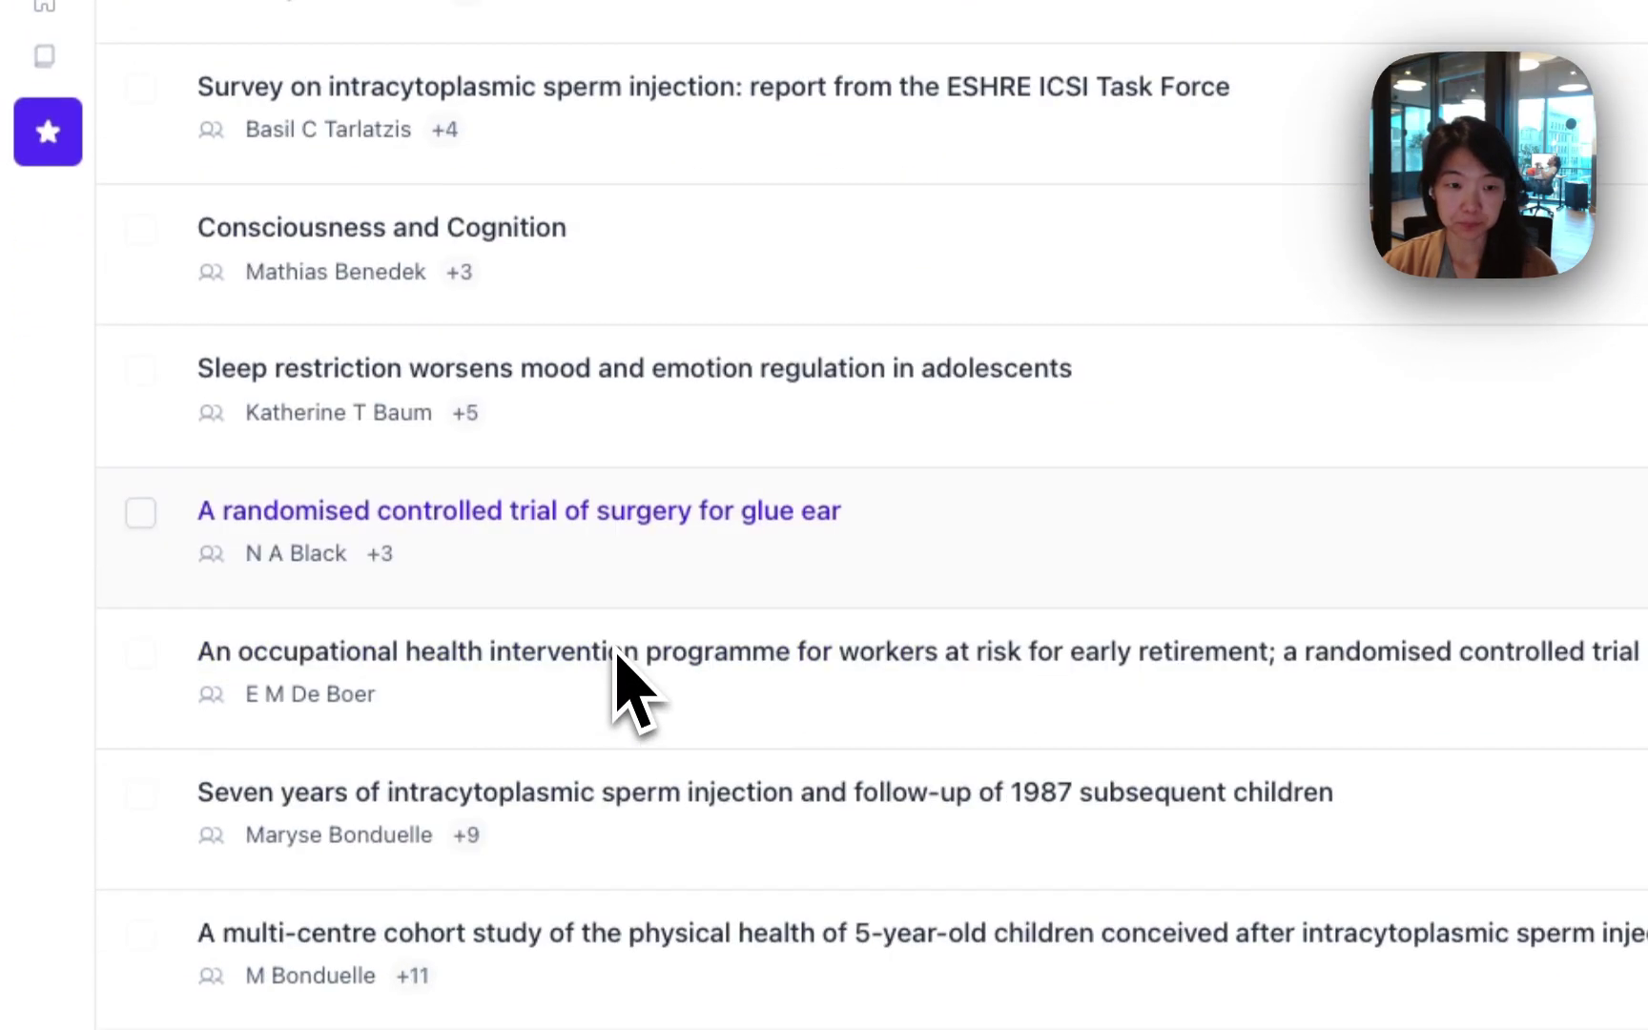
scroll(615, 658, up, 10)
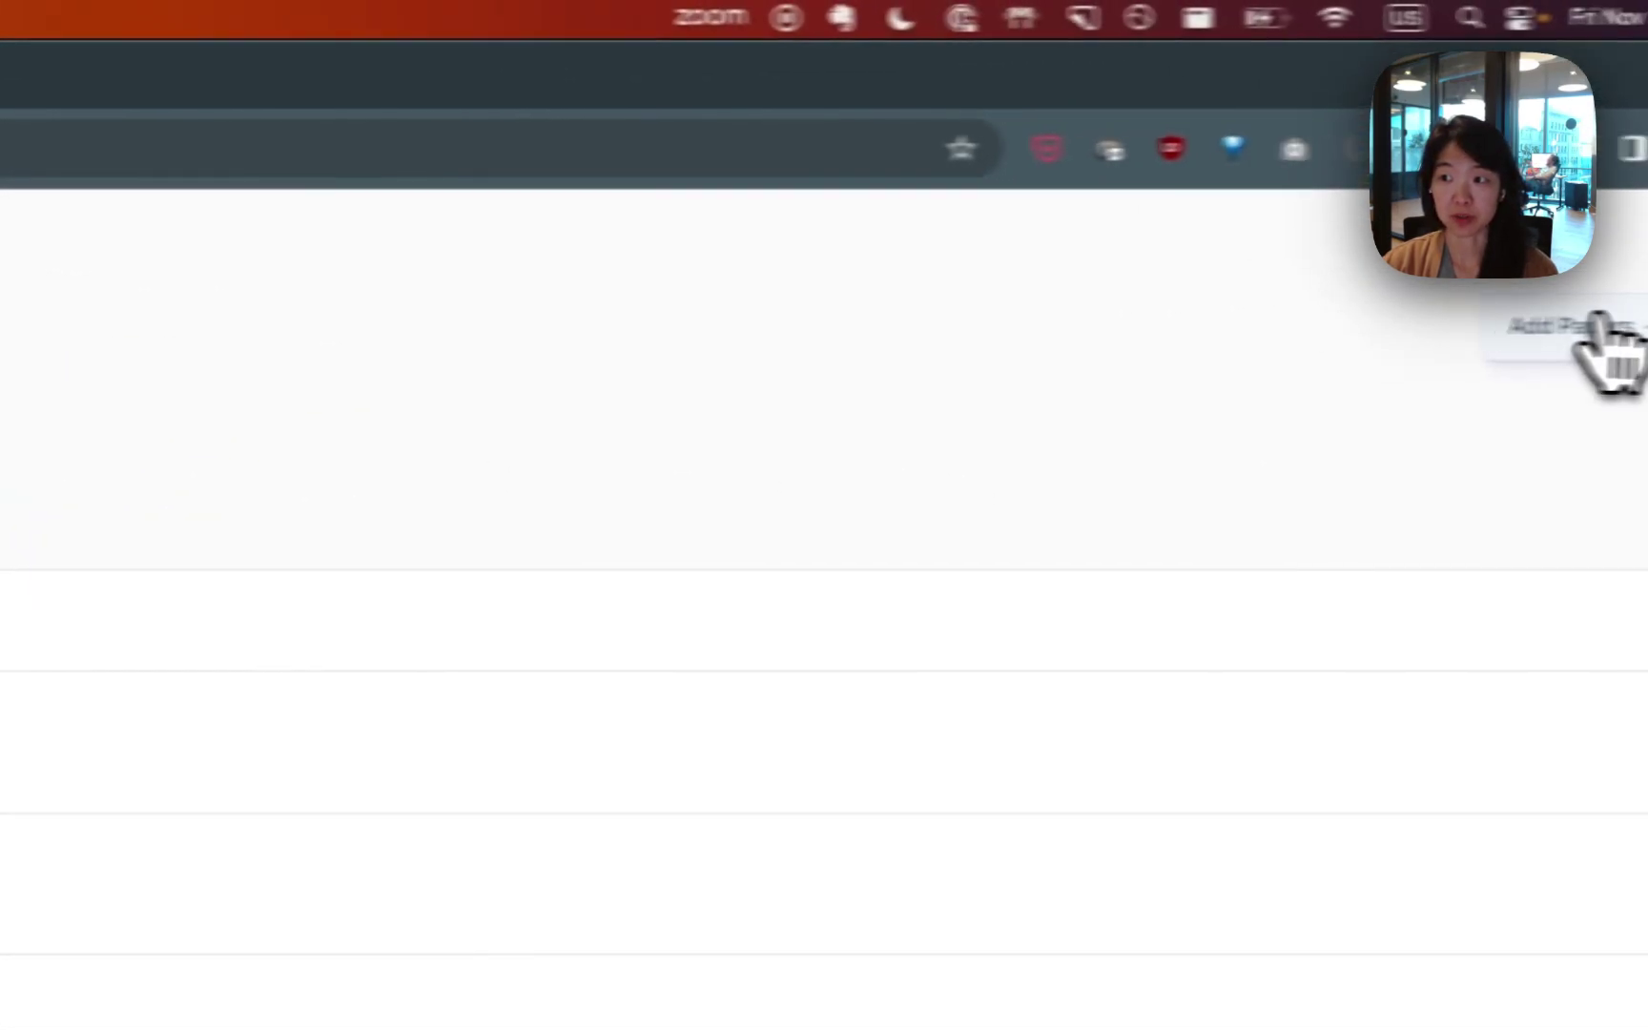
click(1603, 329)
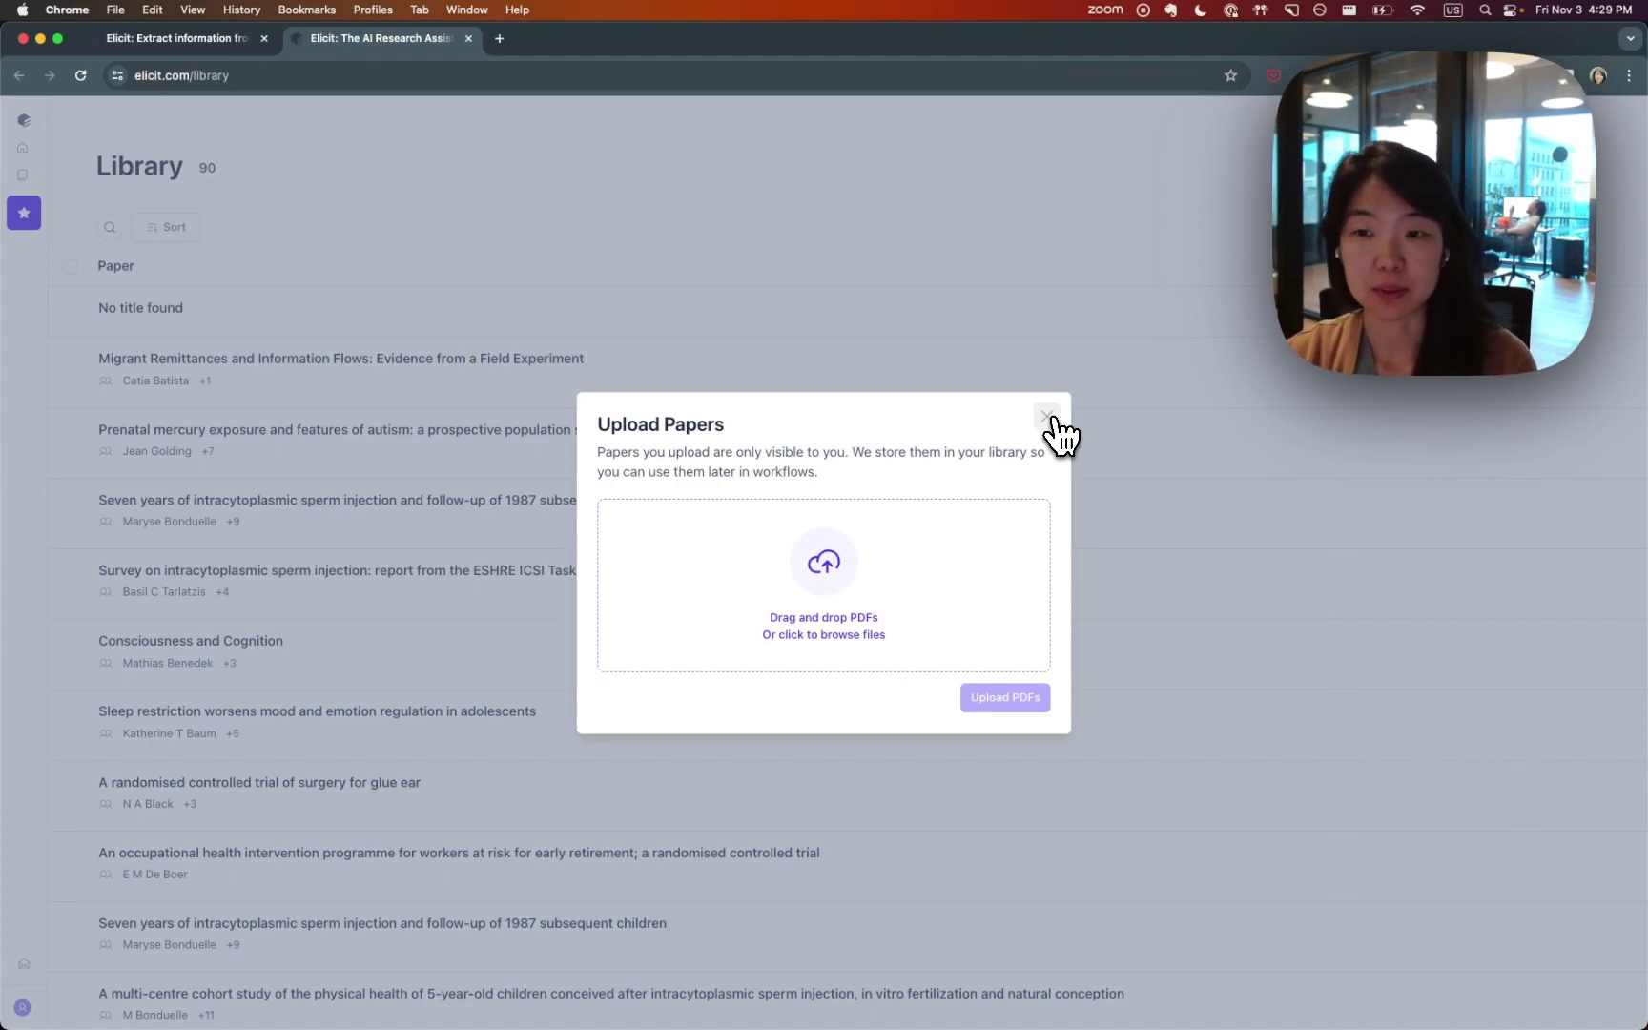
click(1052, 420)
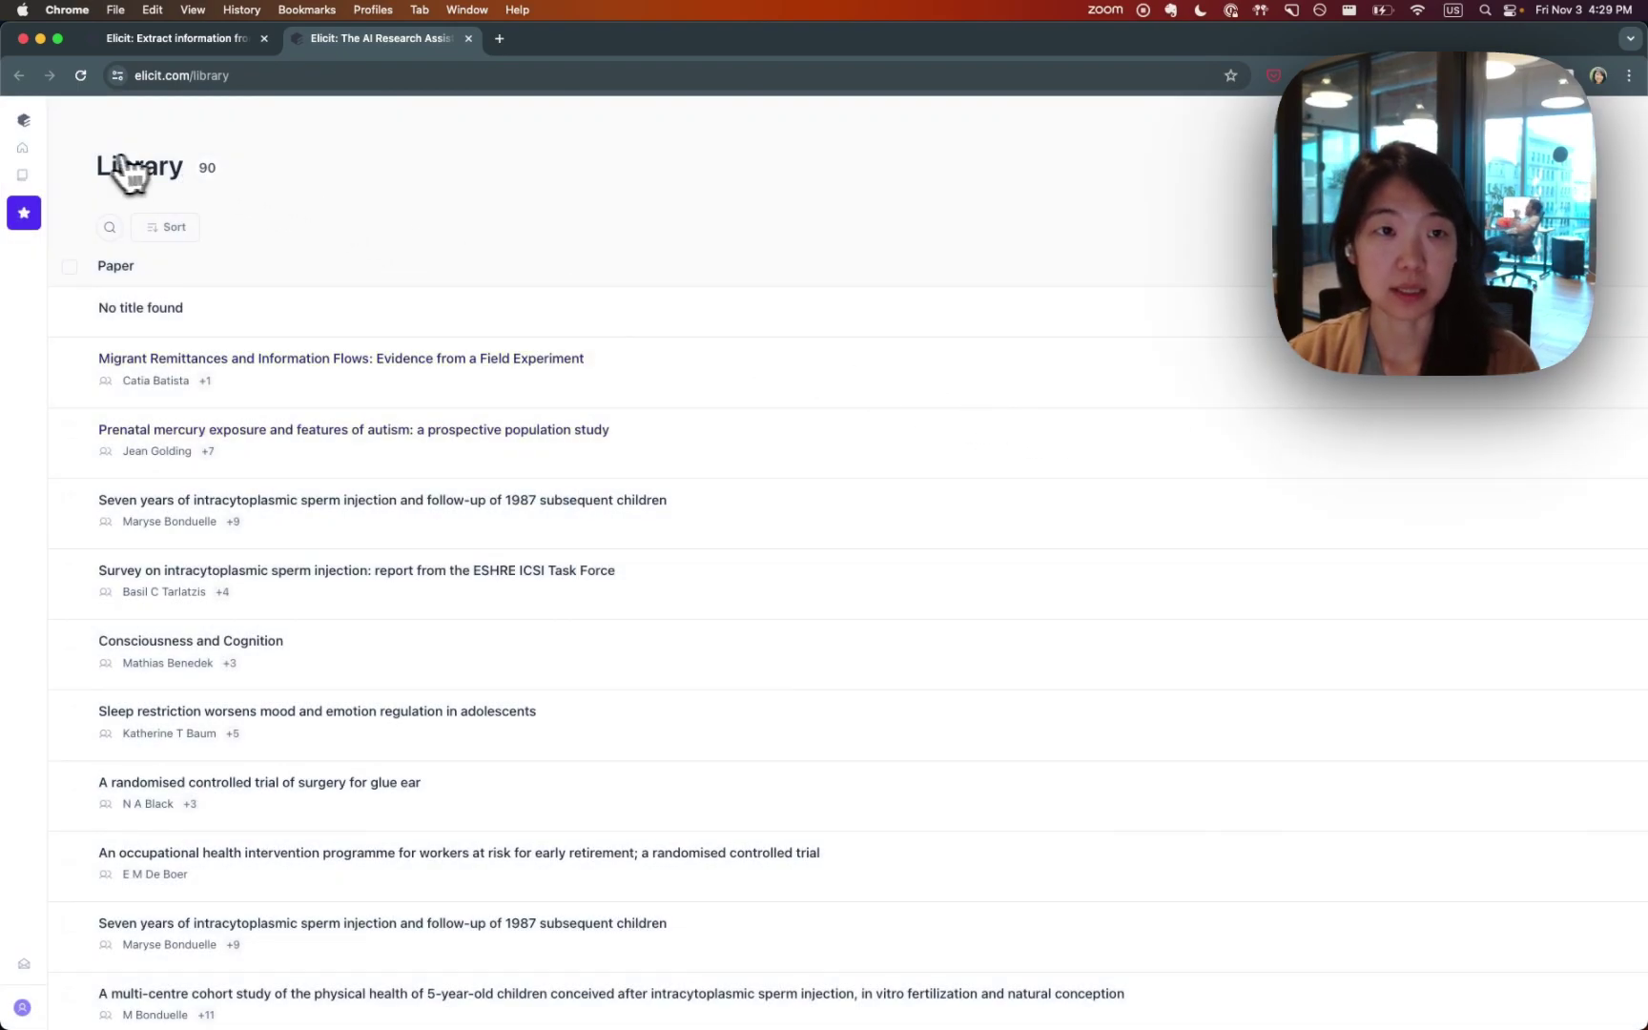
- Return to the Extract data from PDFs page showing the 90 library papers
click(185, 40)
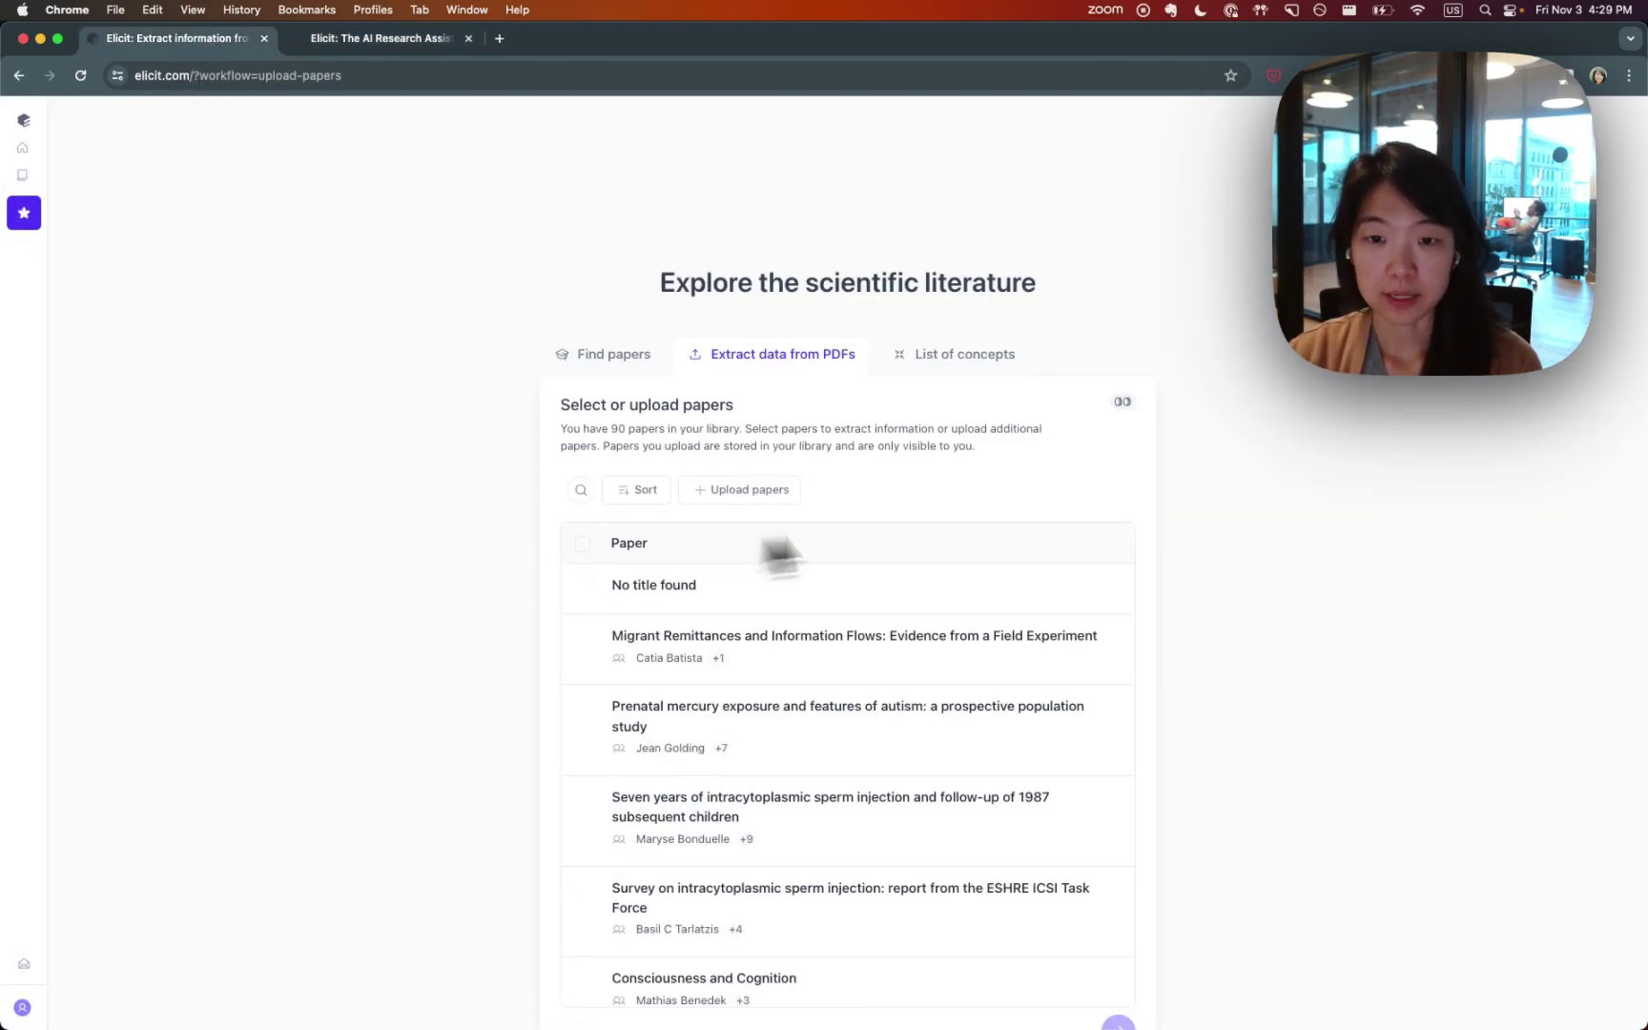
scroll(859, 544, down, 1)
click(387, 39)
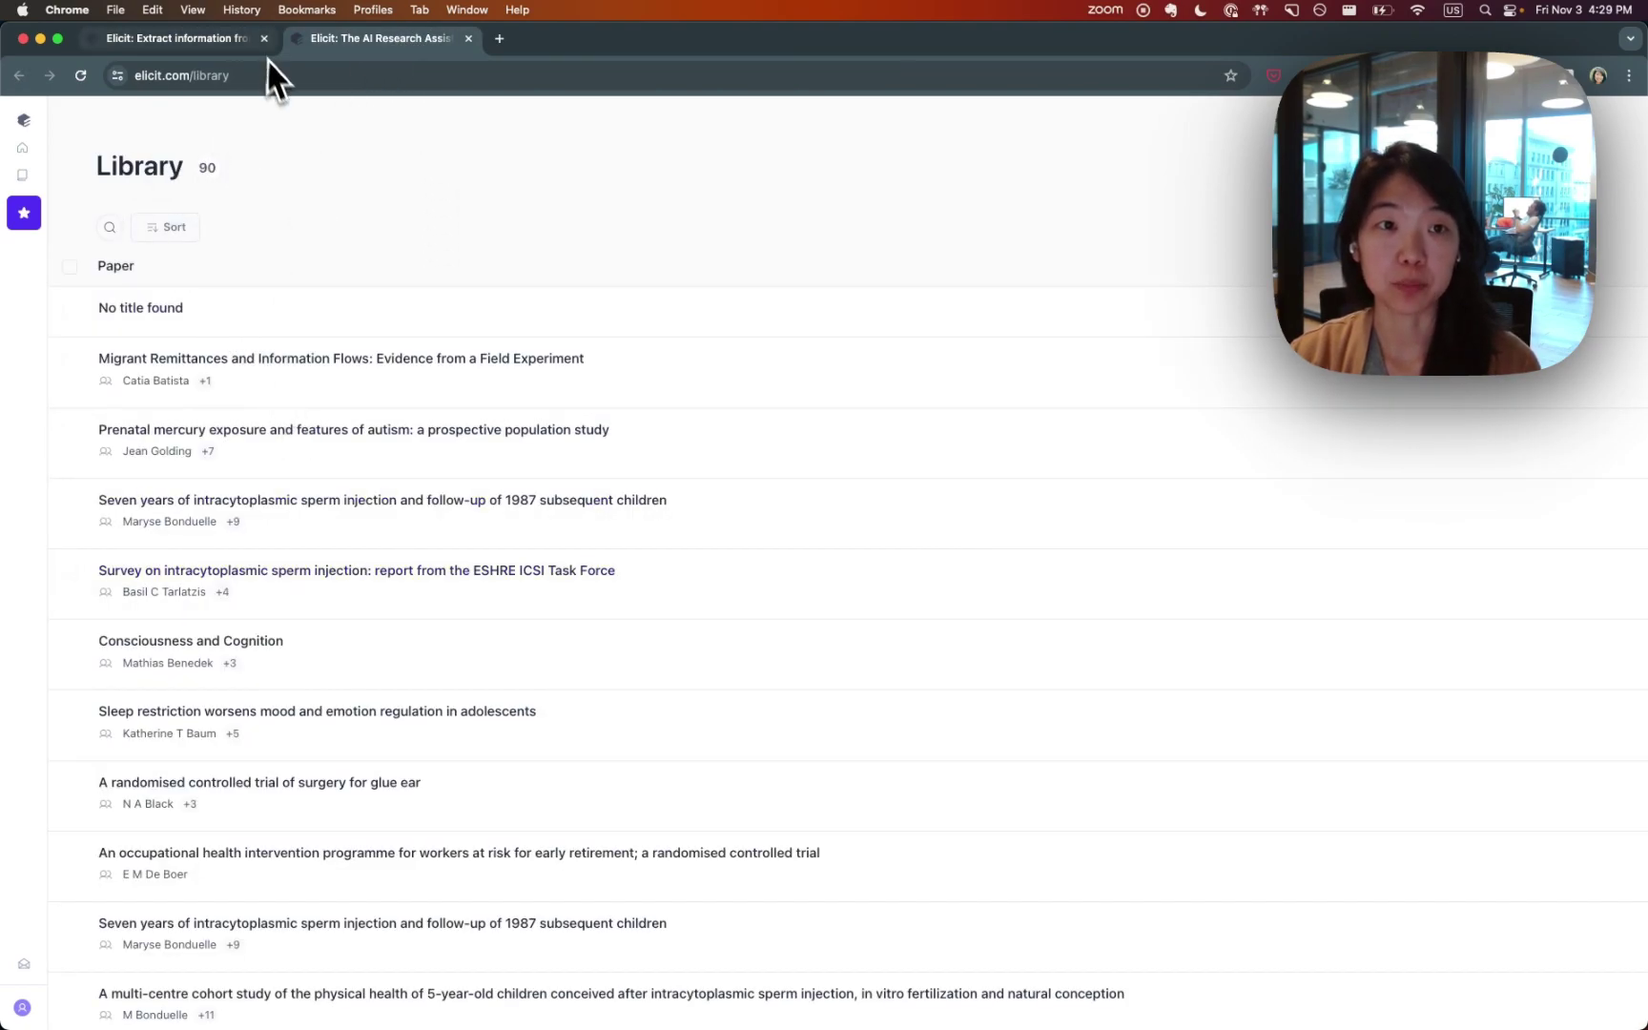
click(205, 41)
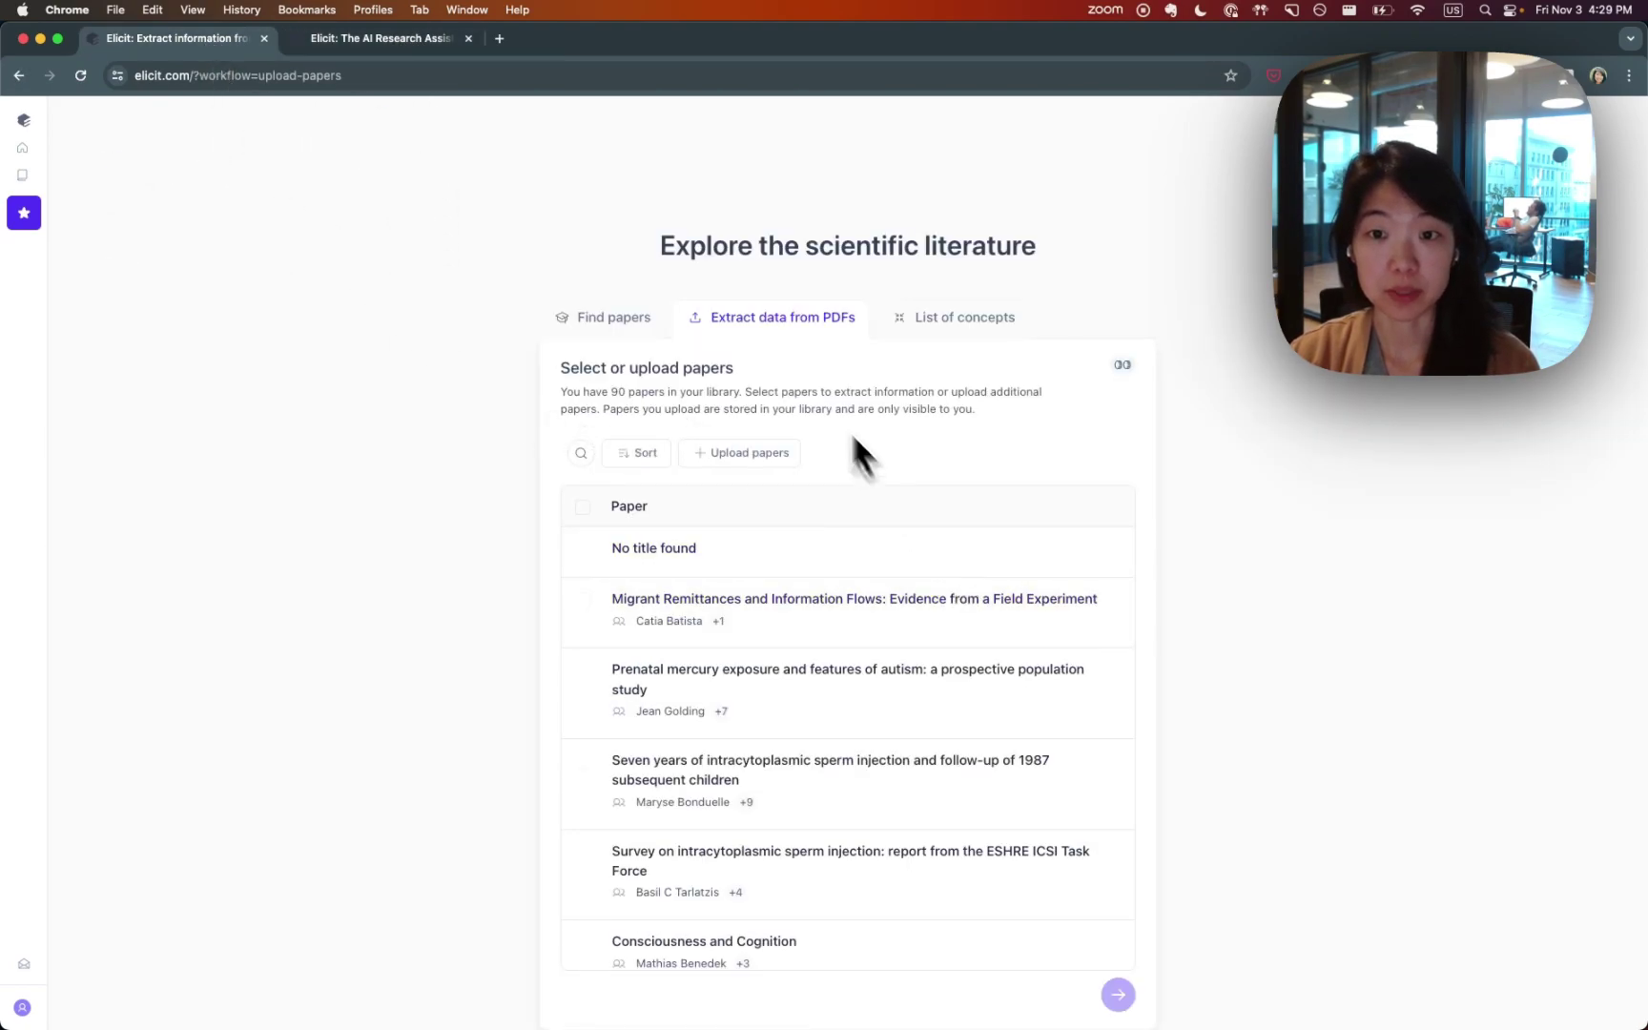
scroll(899, 457, up, 1)
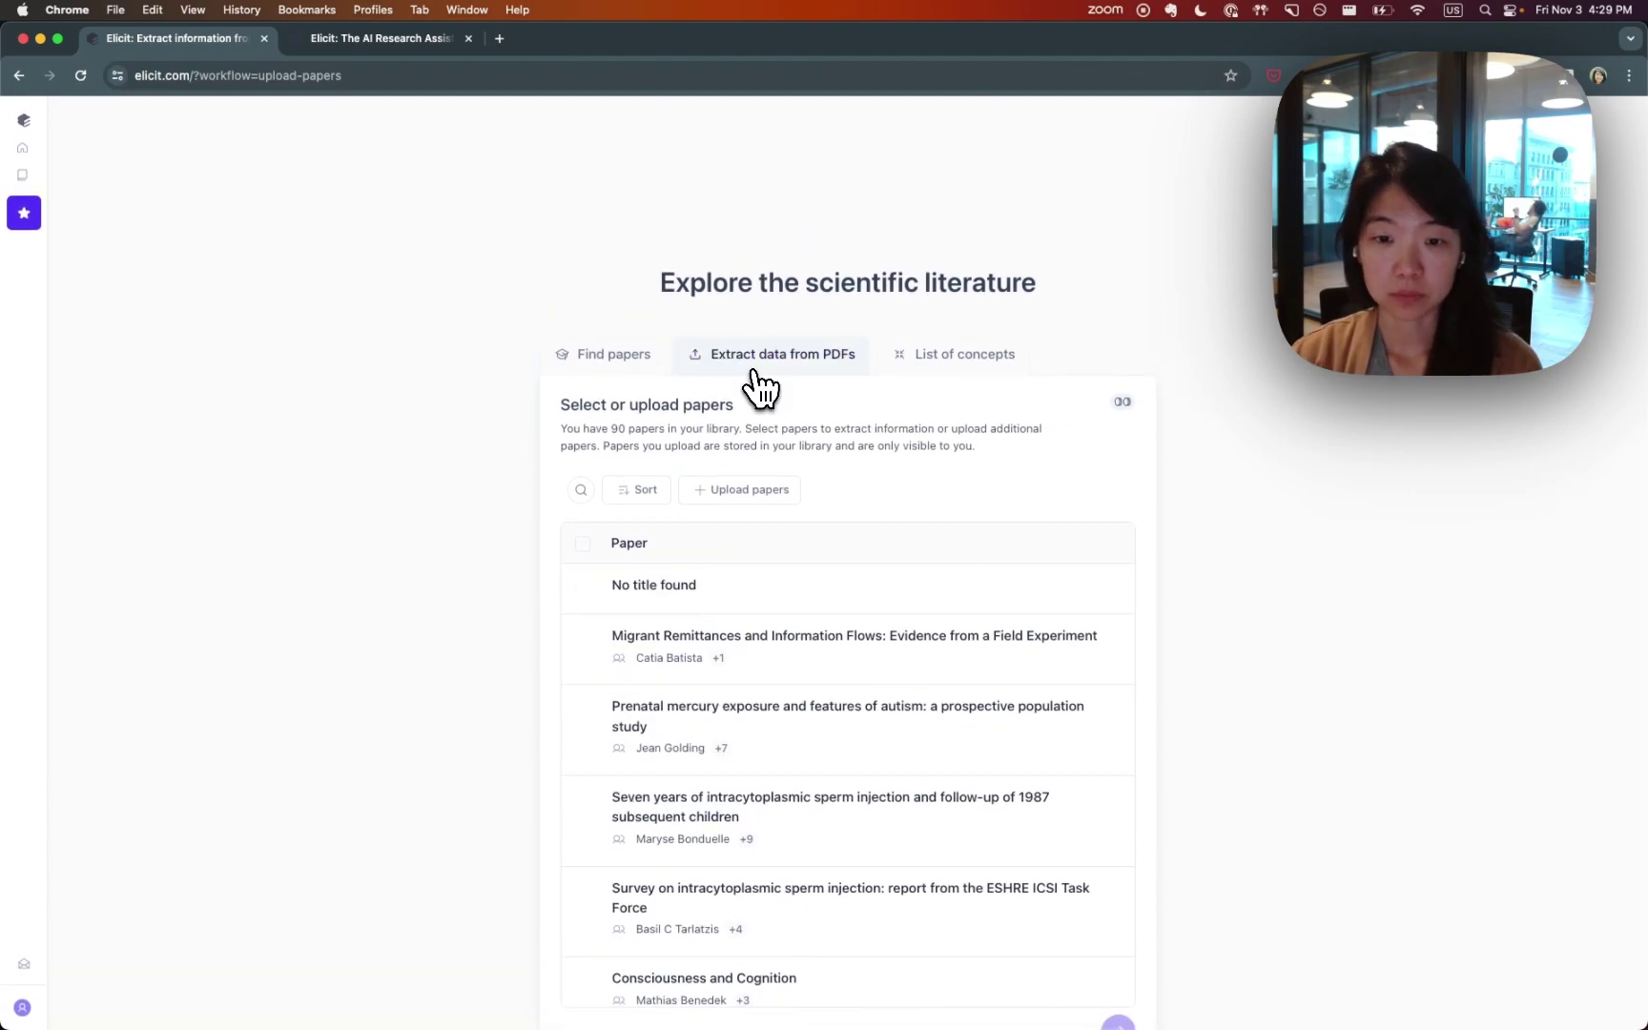
scroll(906, 578, down, 1)
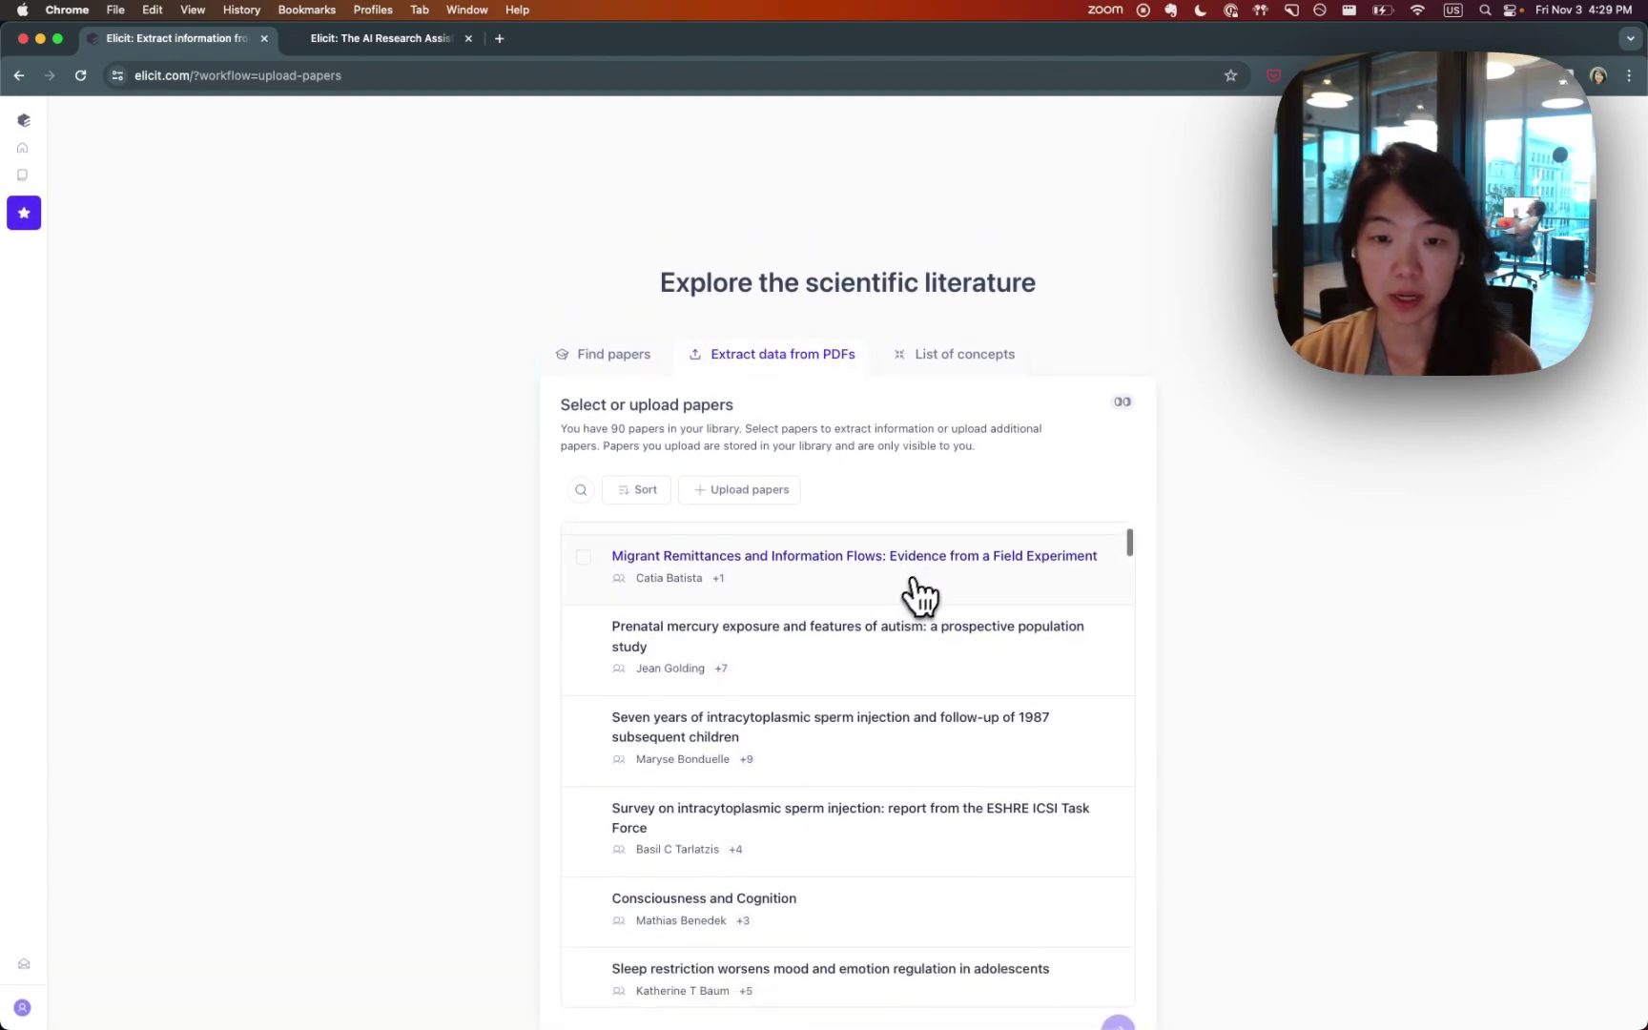
- Select the Migrant Remittances and Prenatal mercury papers and view the available columns
click(586, 560)
click(583, 629)
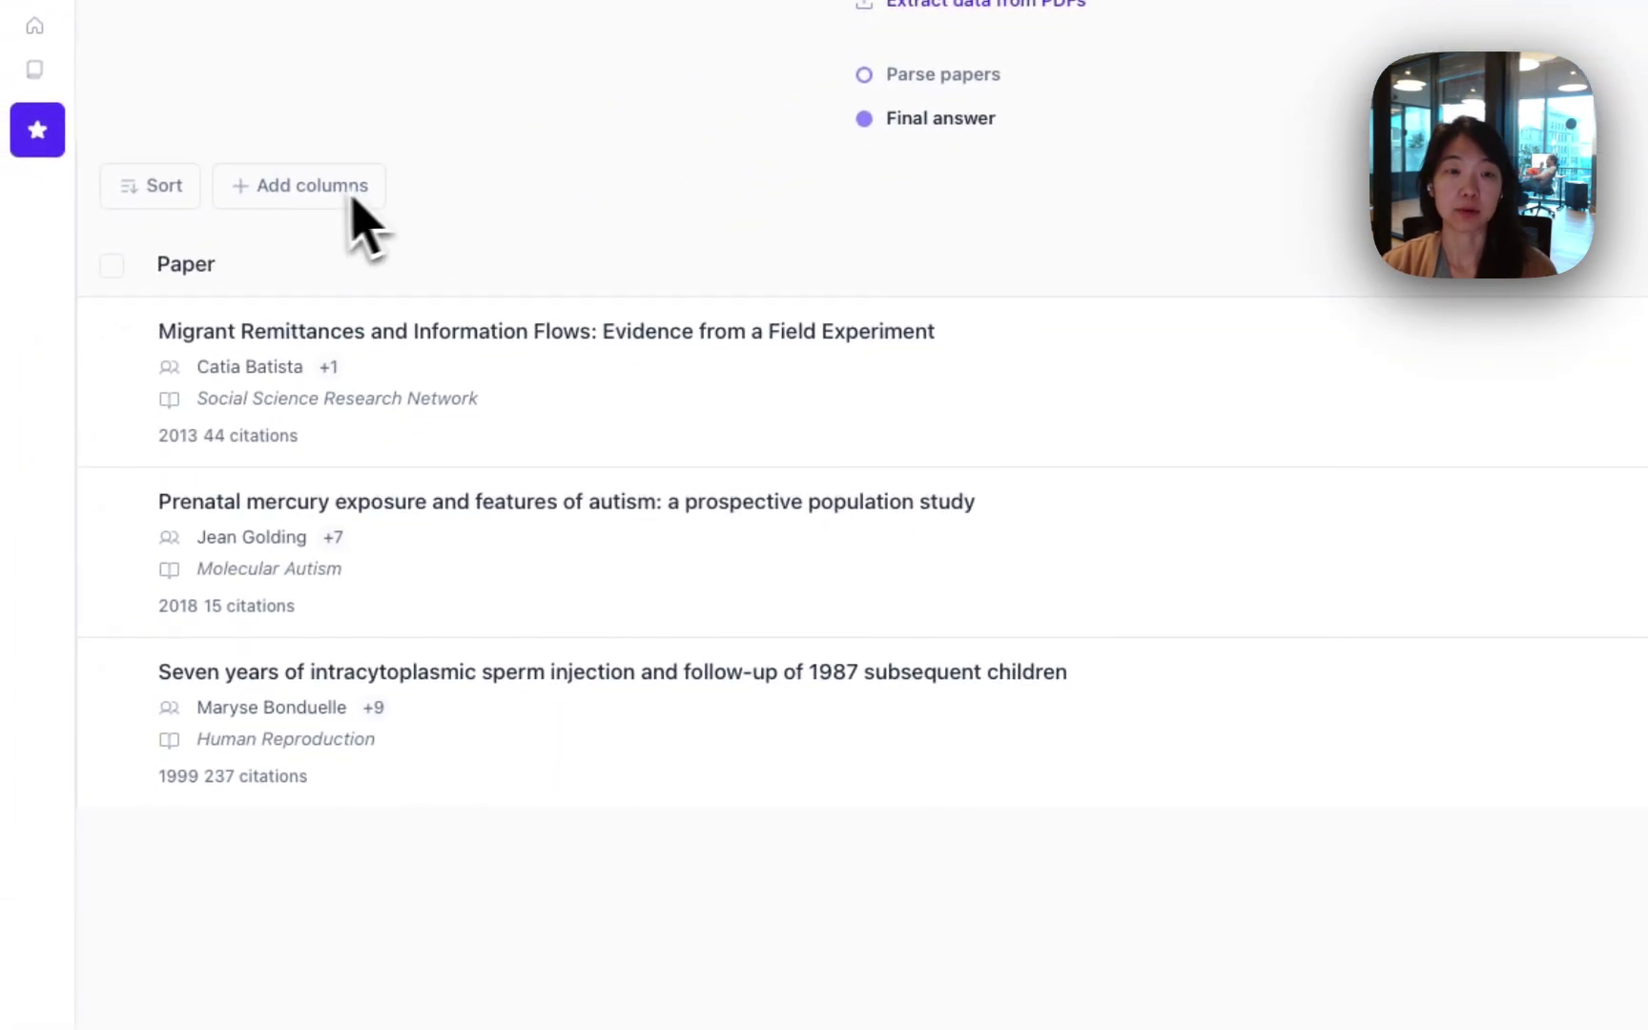
click(303, 191)
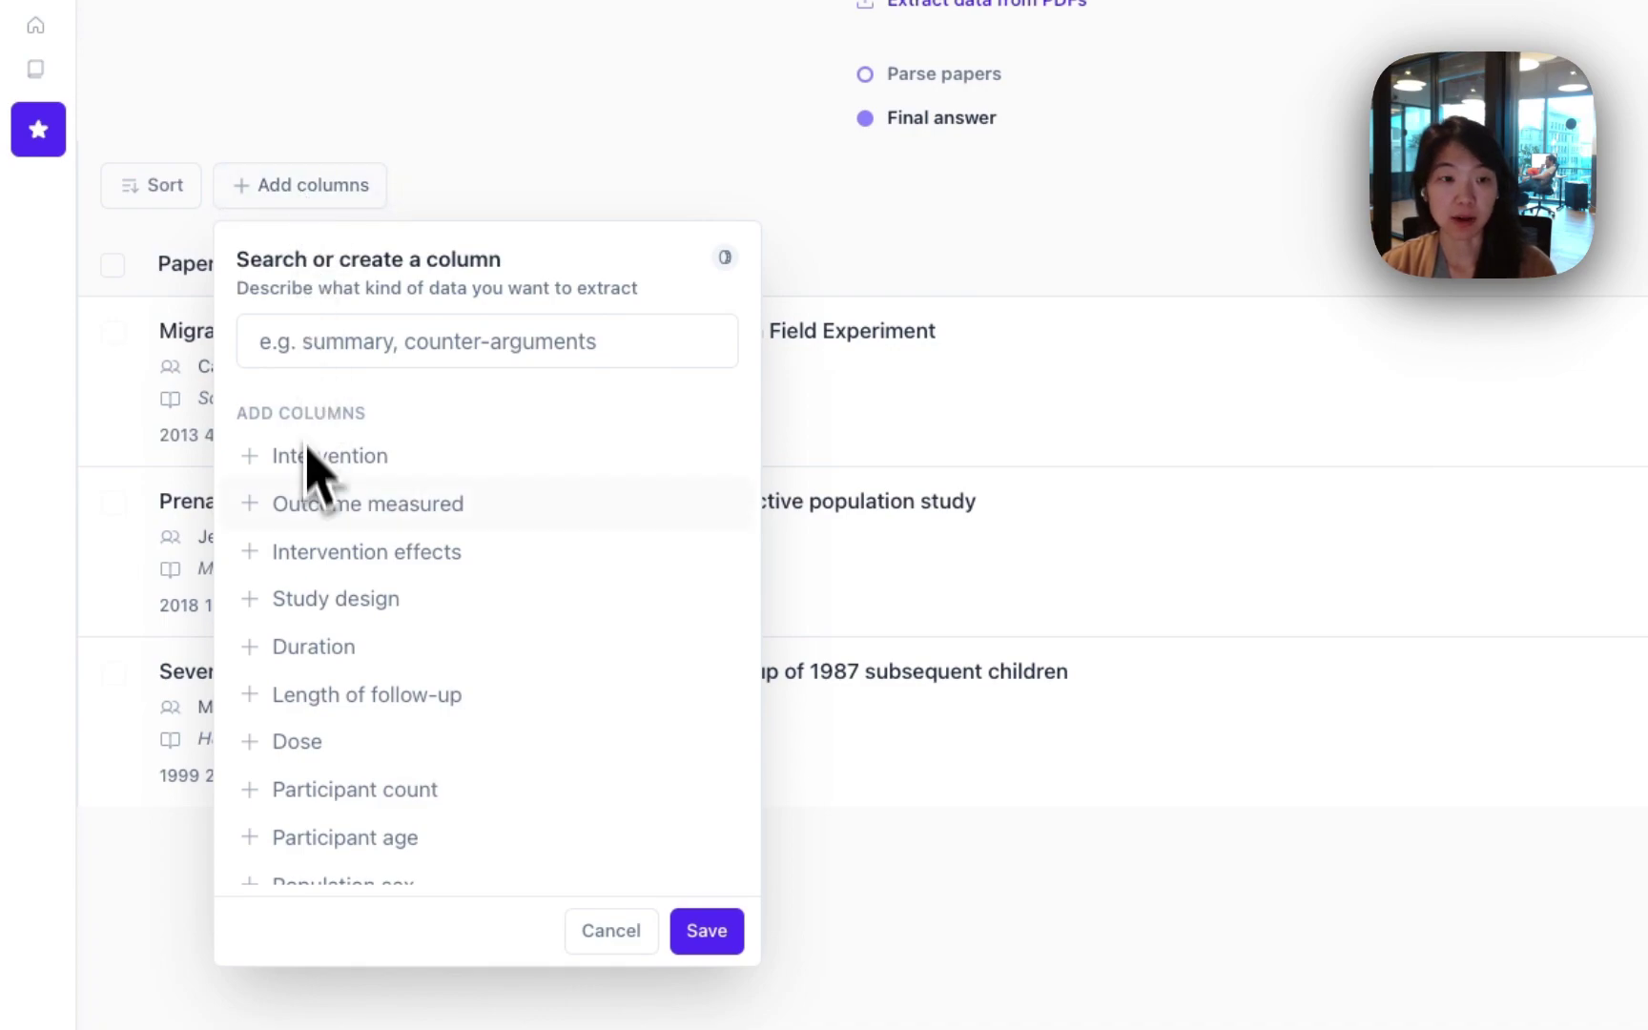
scroll(303, 773, down, 5)
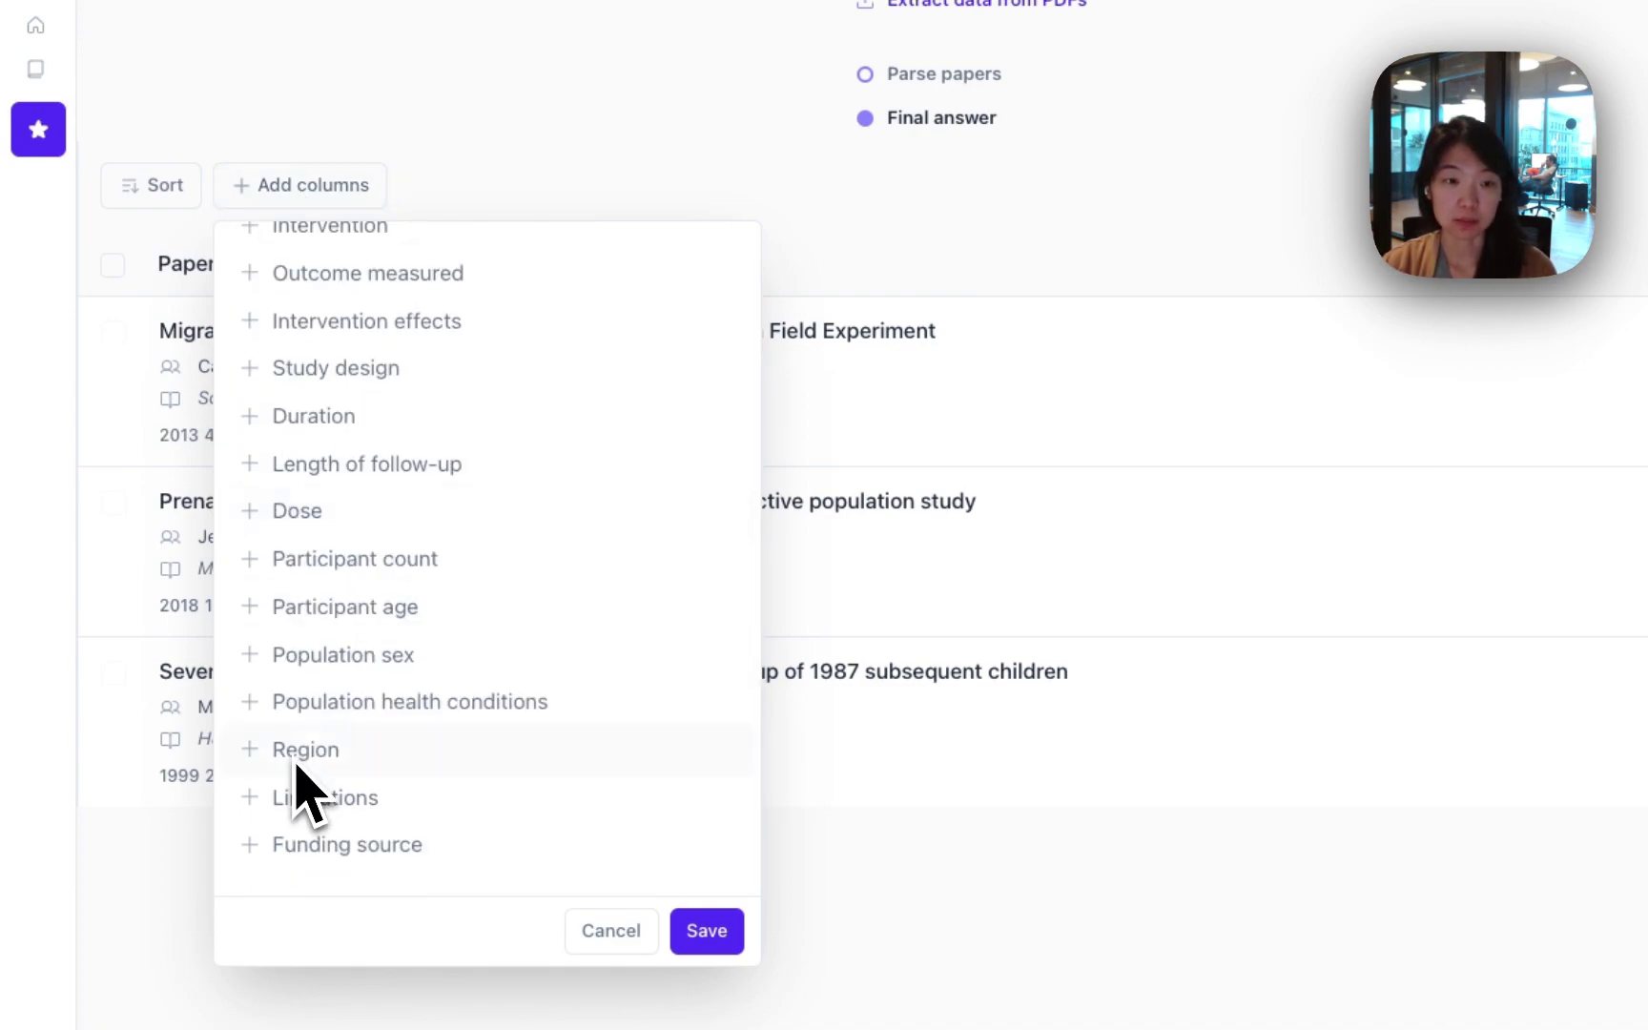
scroll(300, 777, up, 5)
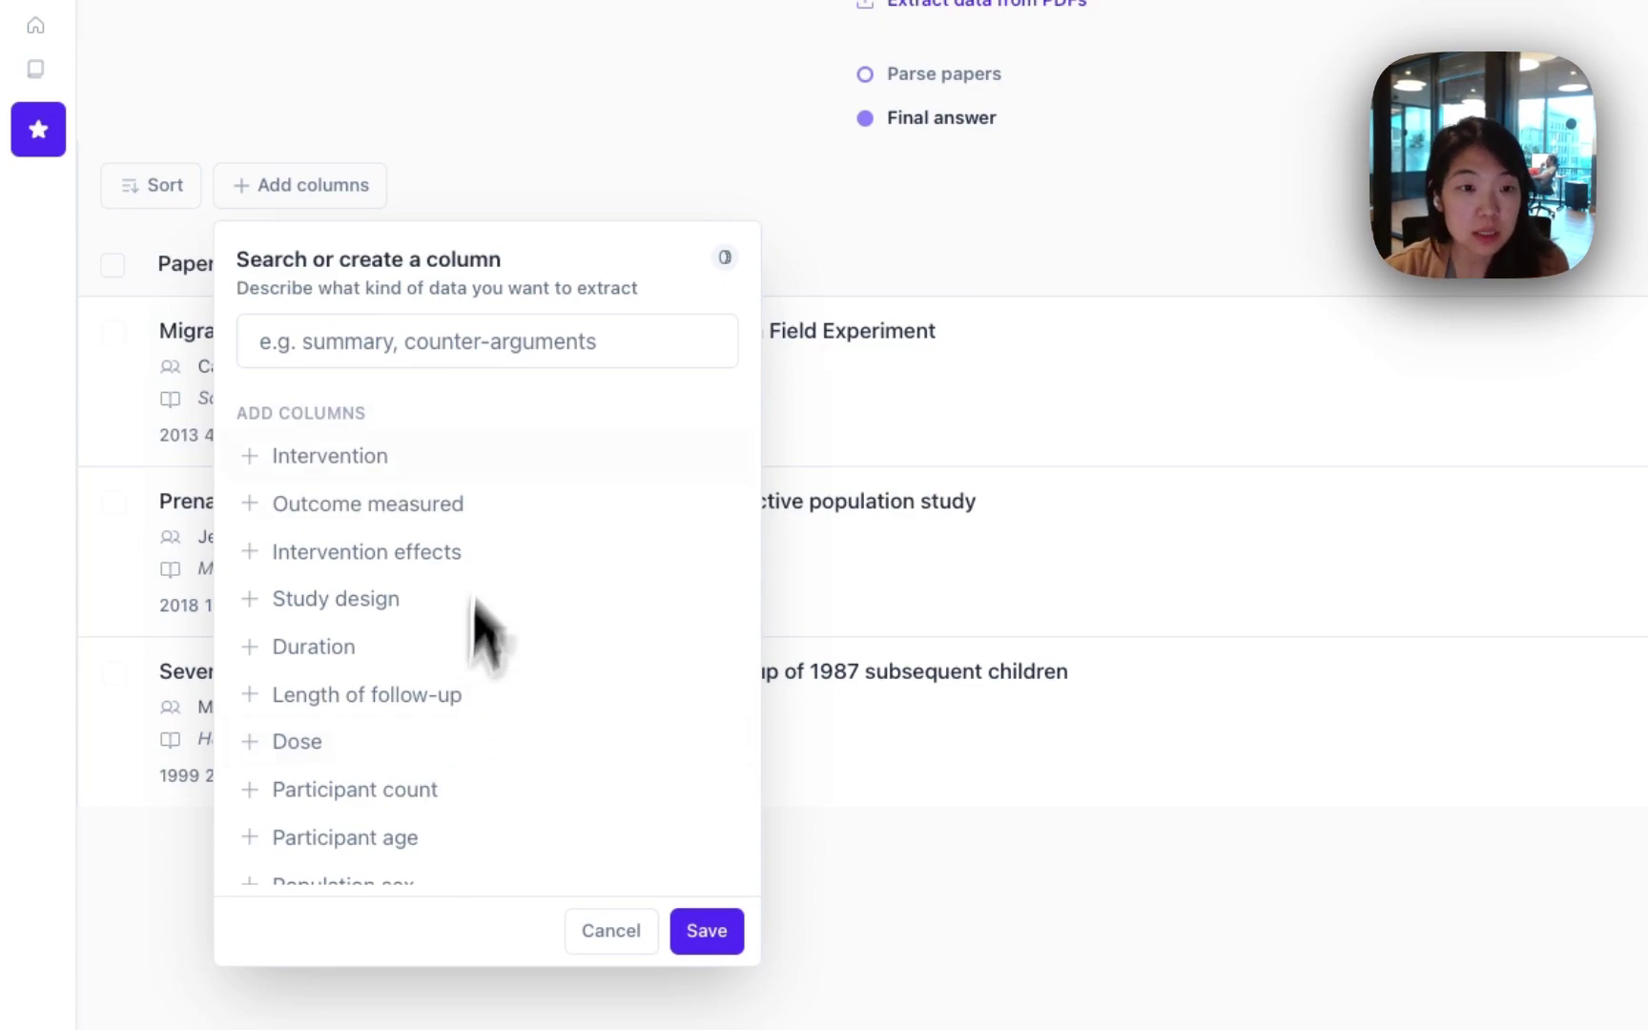
- Add Region and Funding source columns and save to run the extraction
click(289, 345)
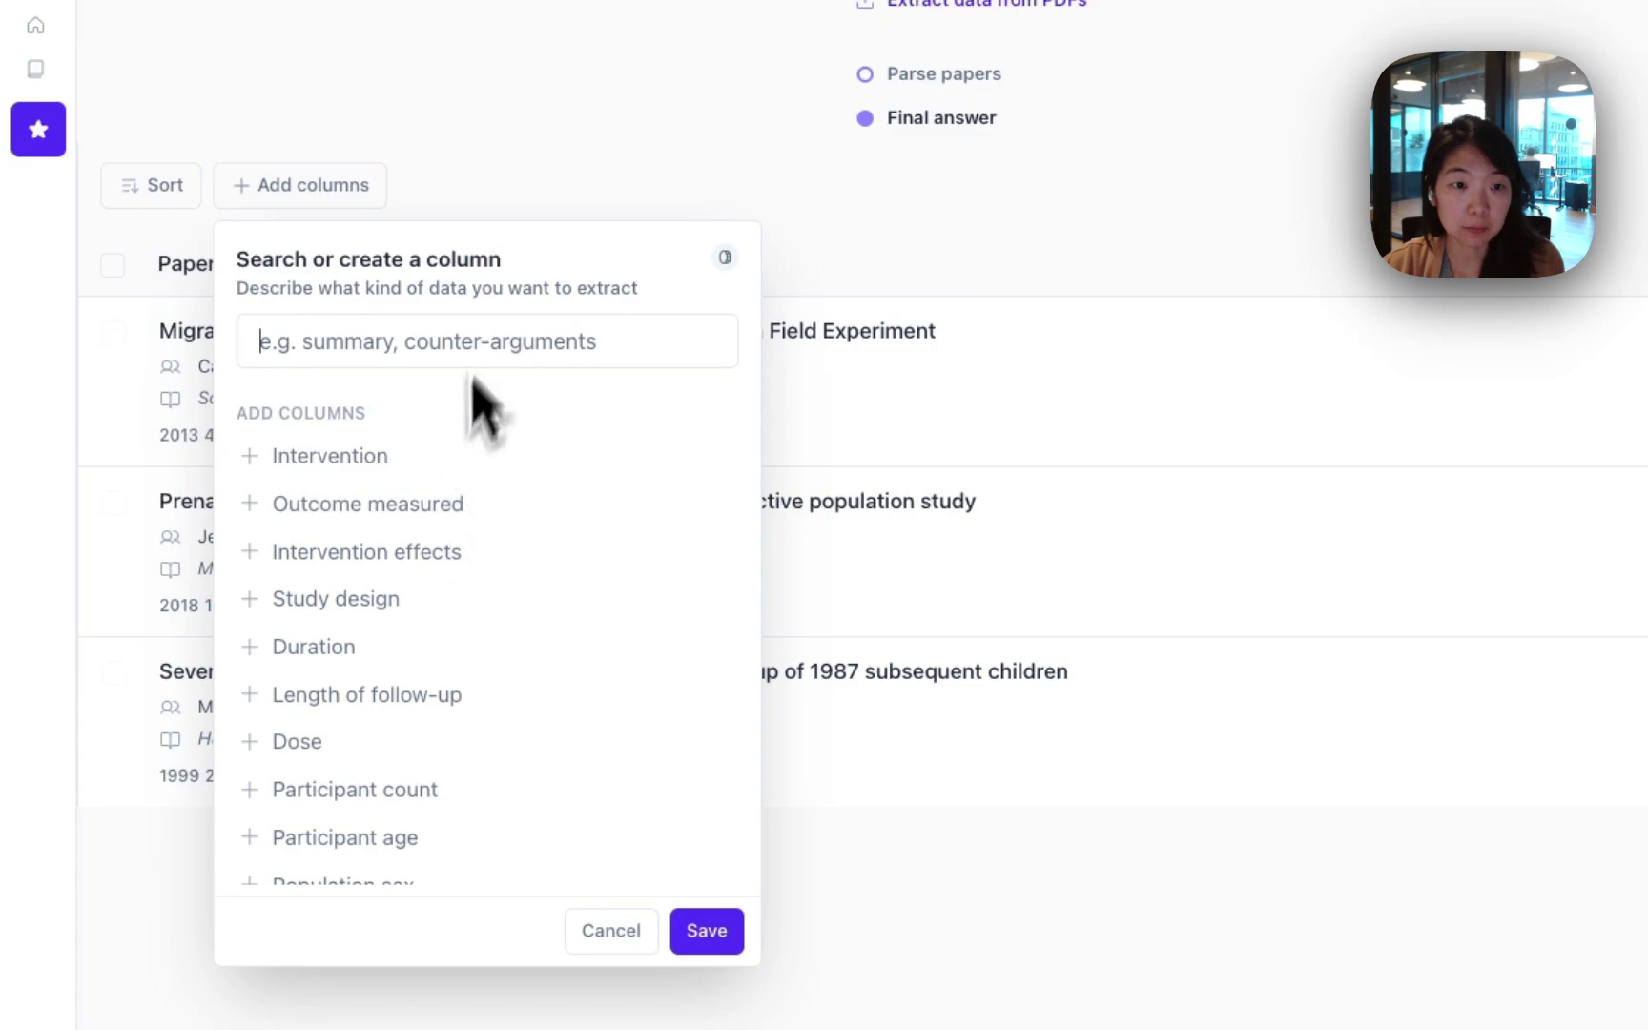
scroll(467, 658, down, 3)
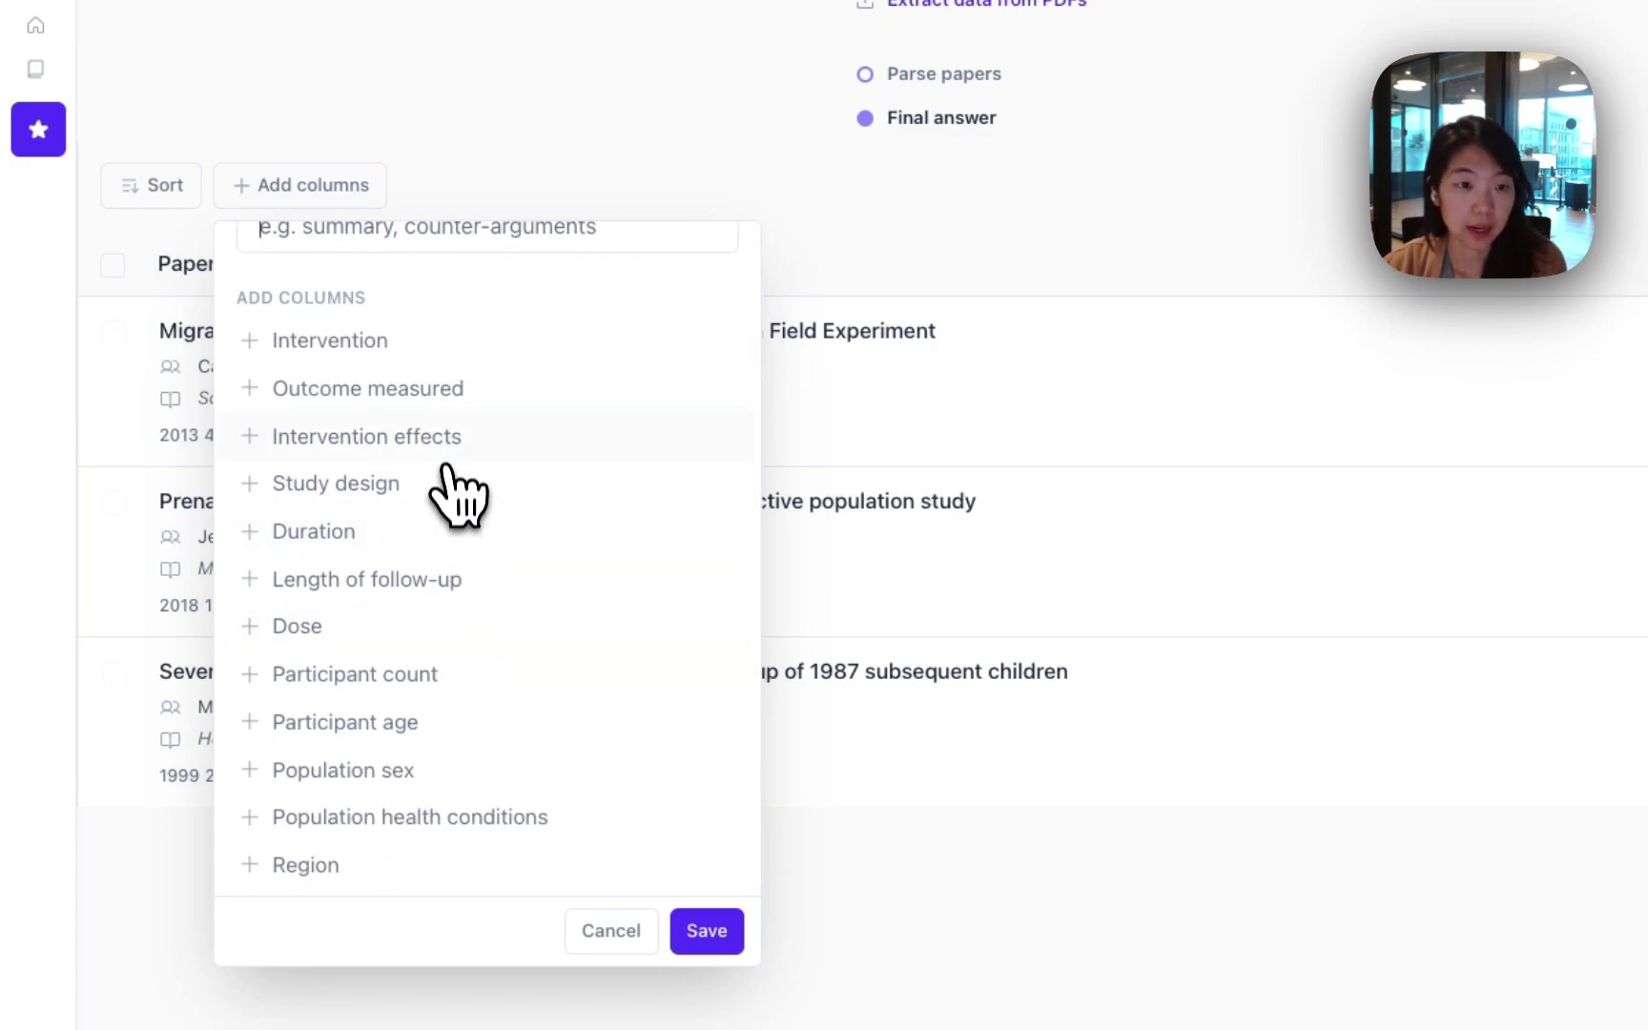
scroll(392, 791, down, 3)
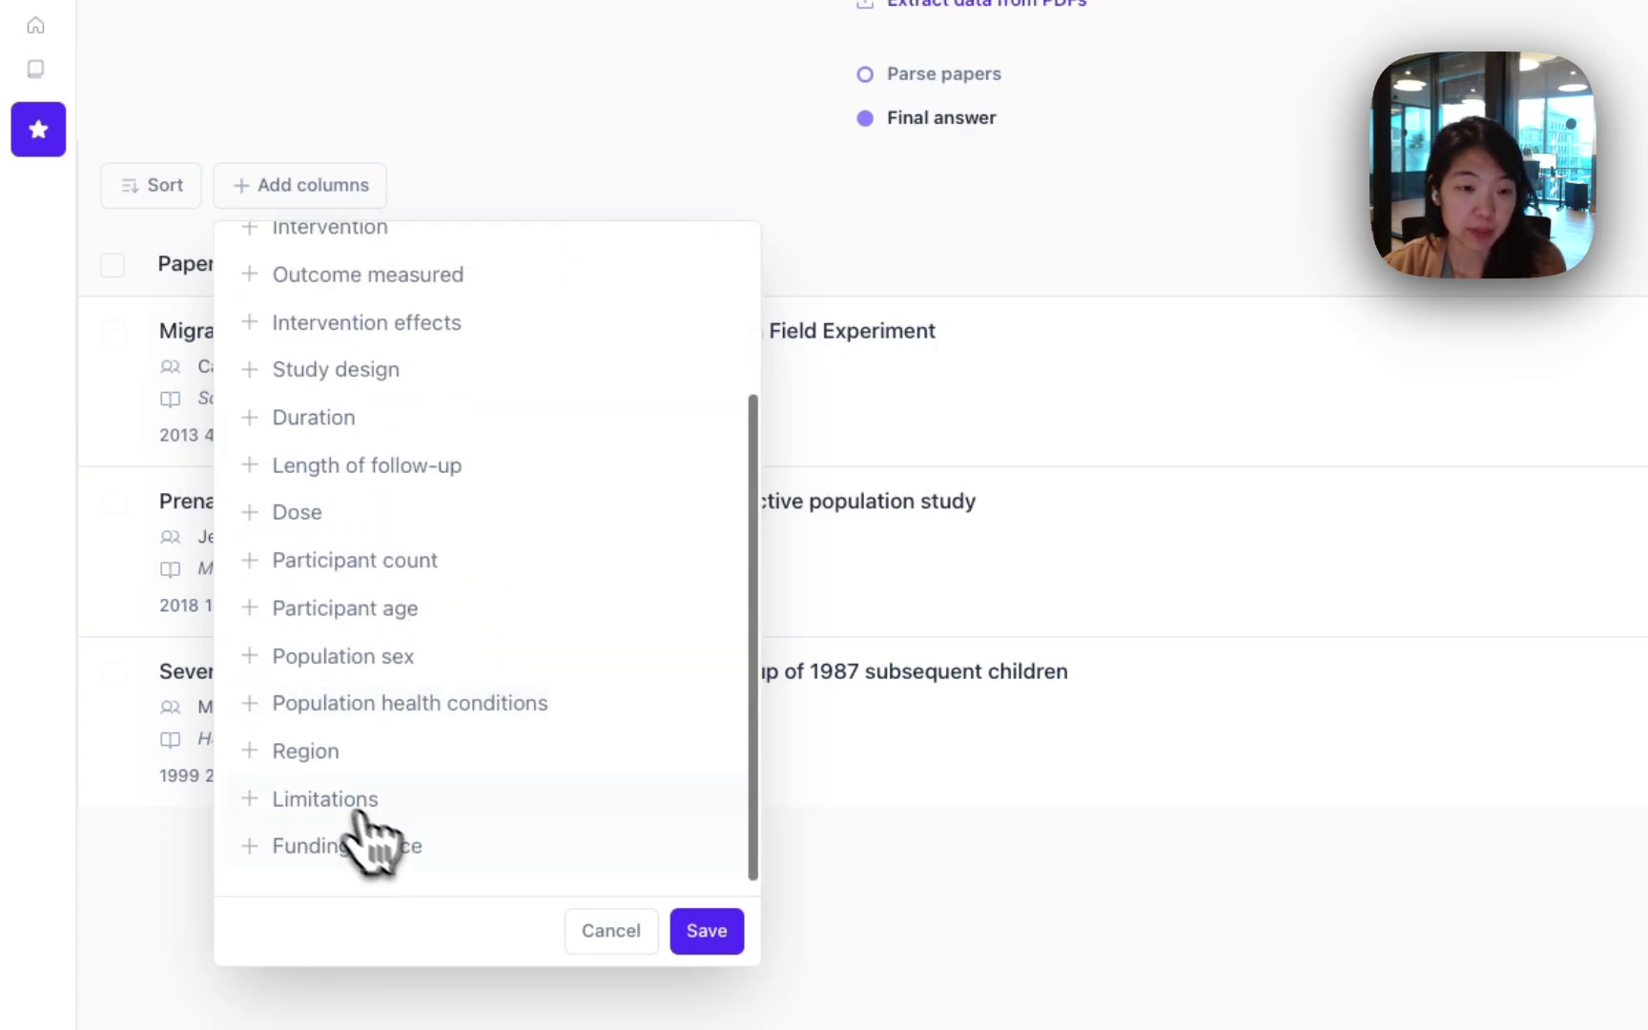
click(252, 756)
click(273, 846)
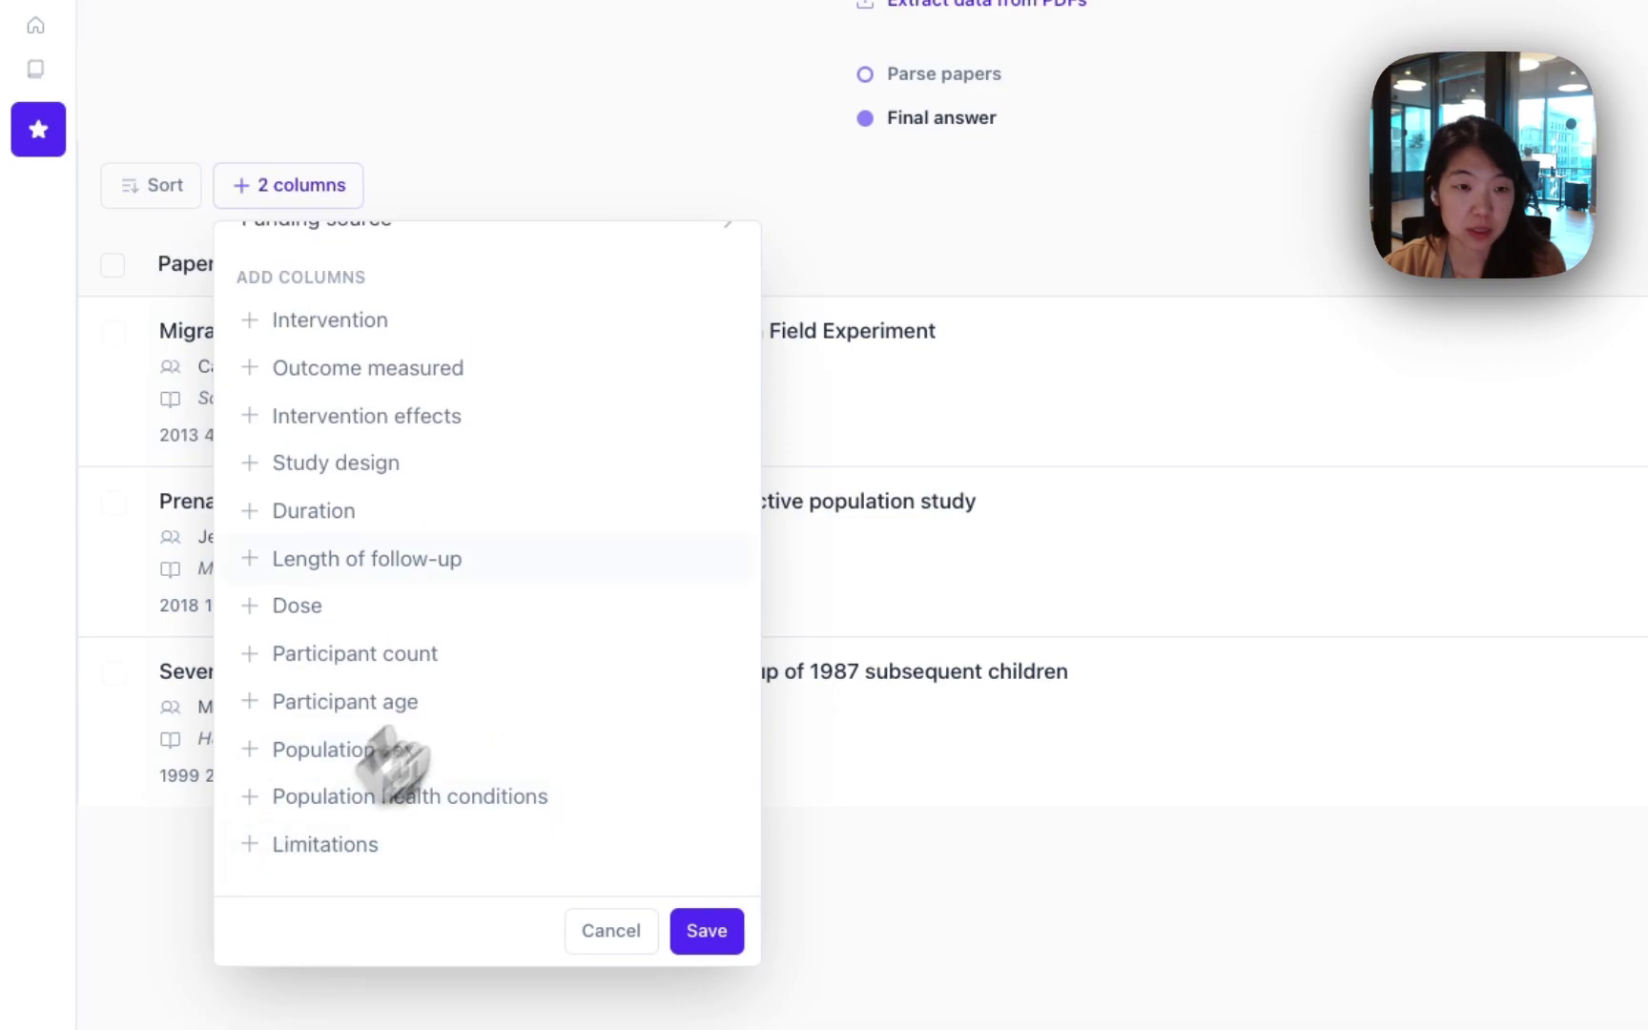
scroll(515, 643, up, 5)
click(707, 931)
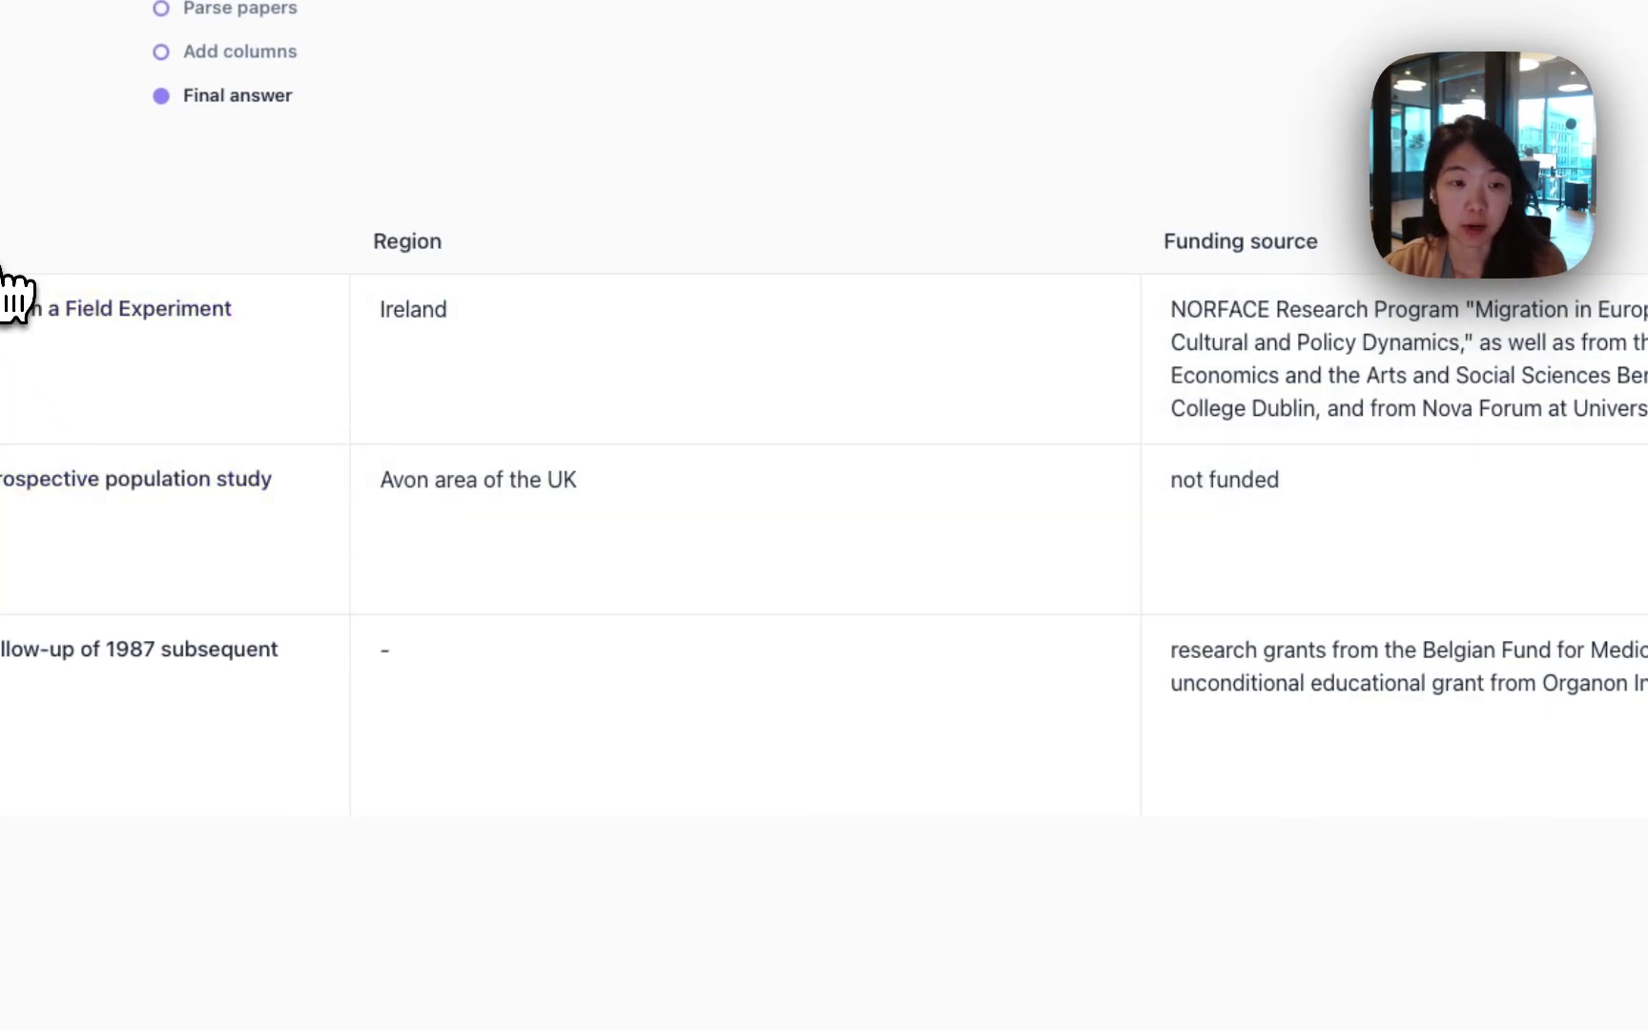
- Show both supporting quotes for the mercury paper's 'Avon area of the UK' region answer
click(434, 482)
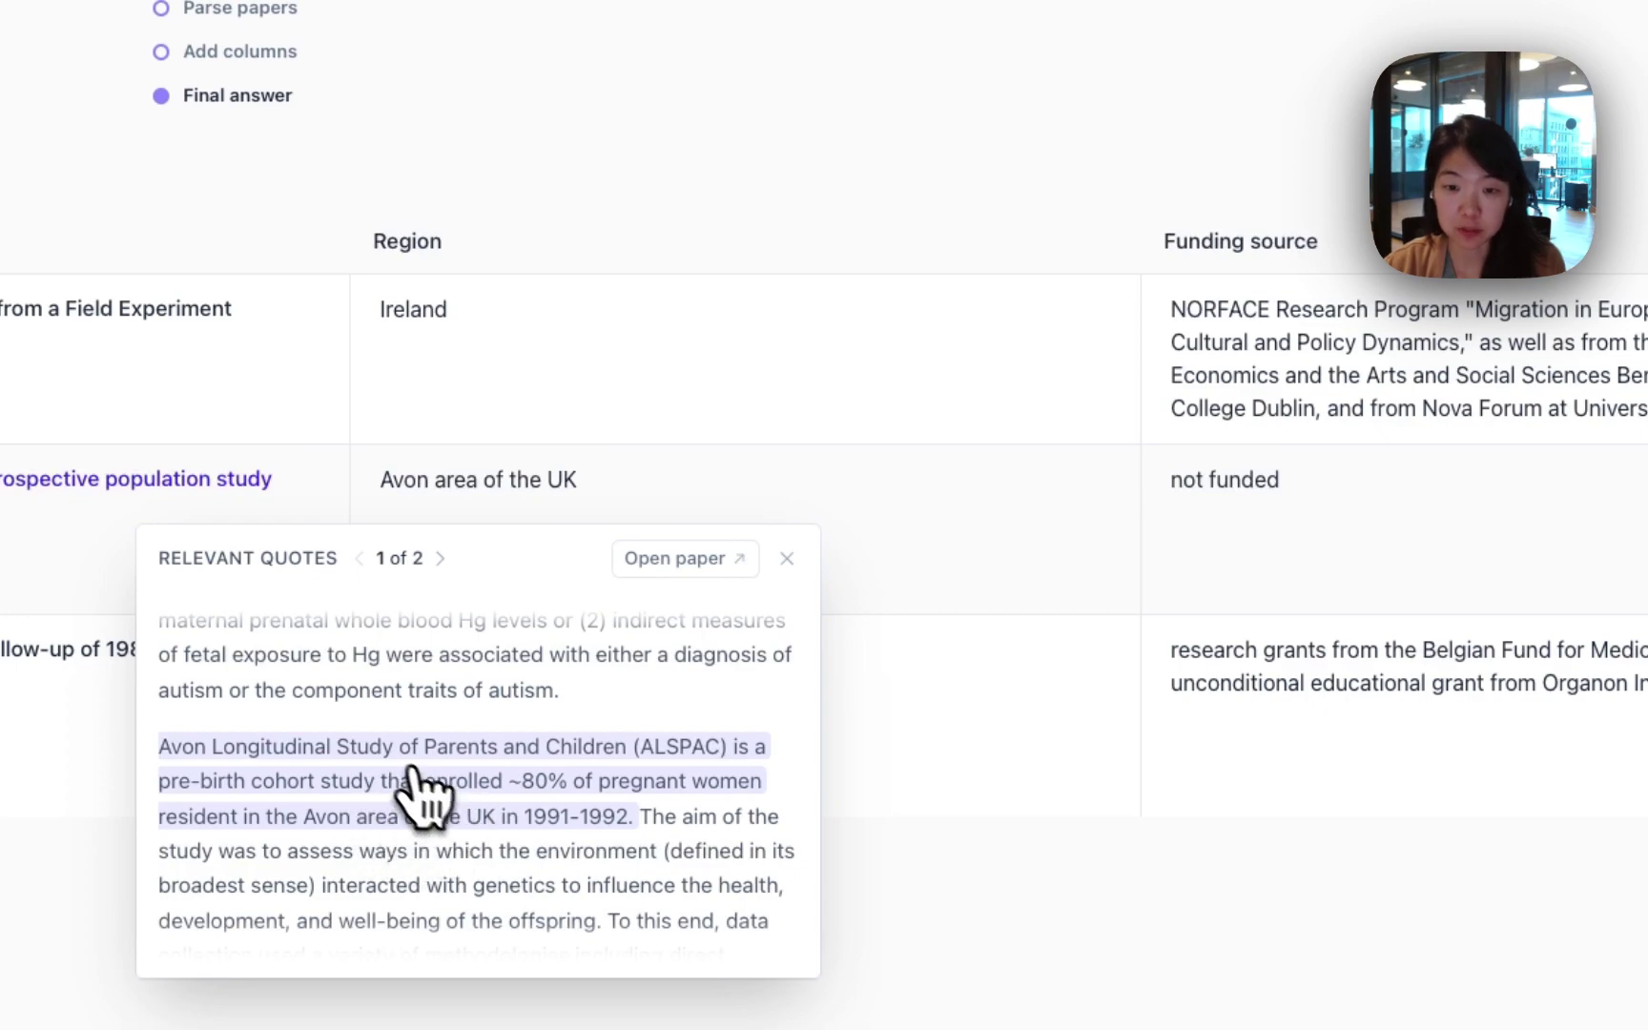
click(440, 558)
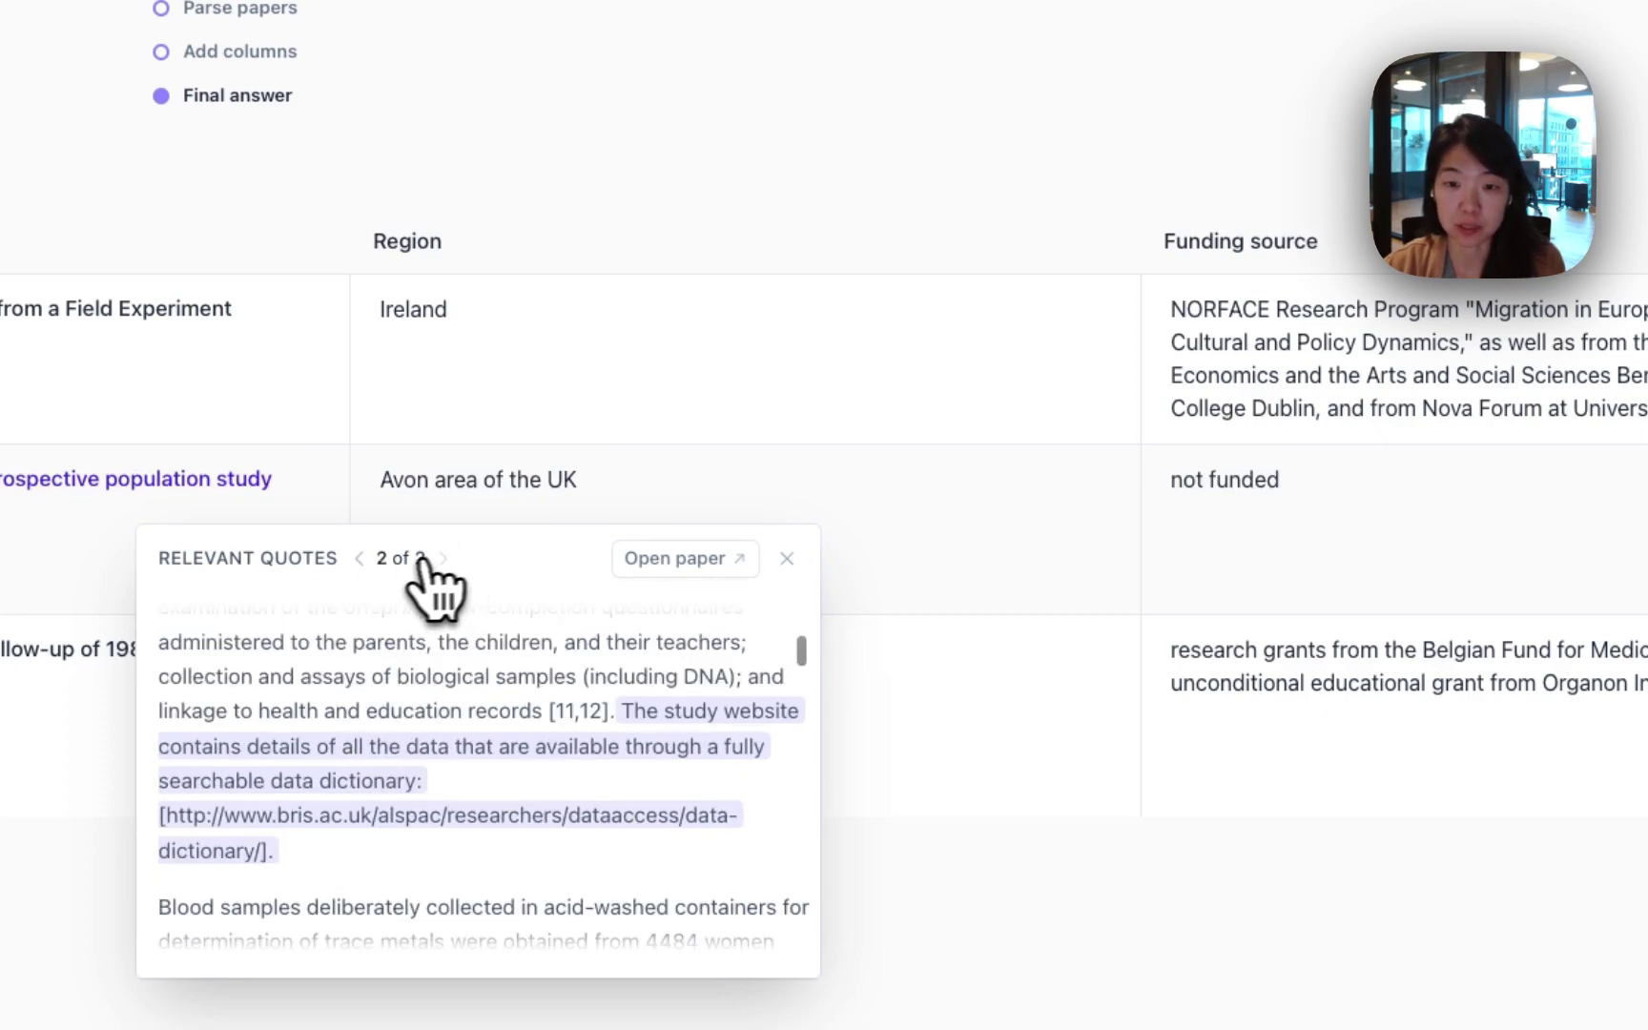
click(360, 558)
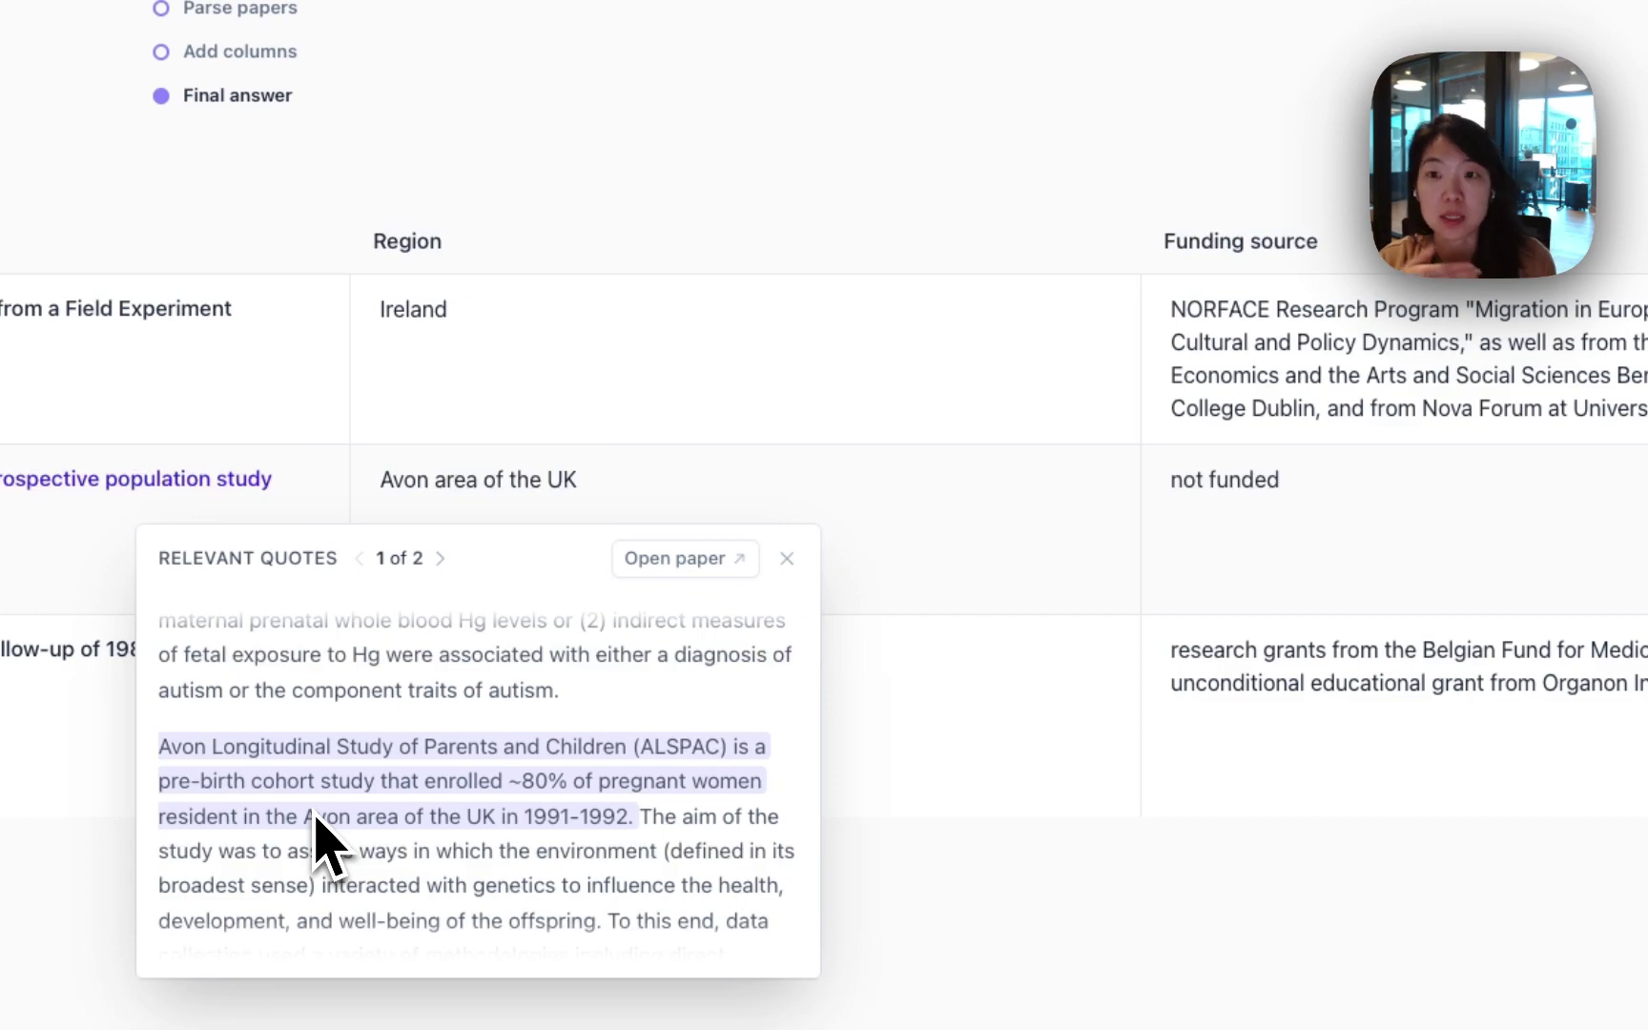
scroll(324, 840, up, 3)
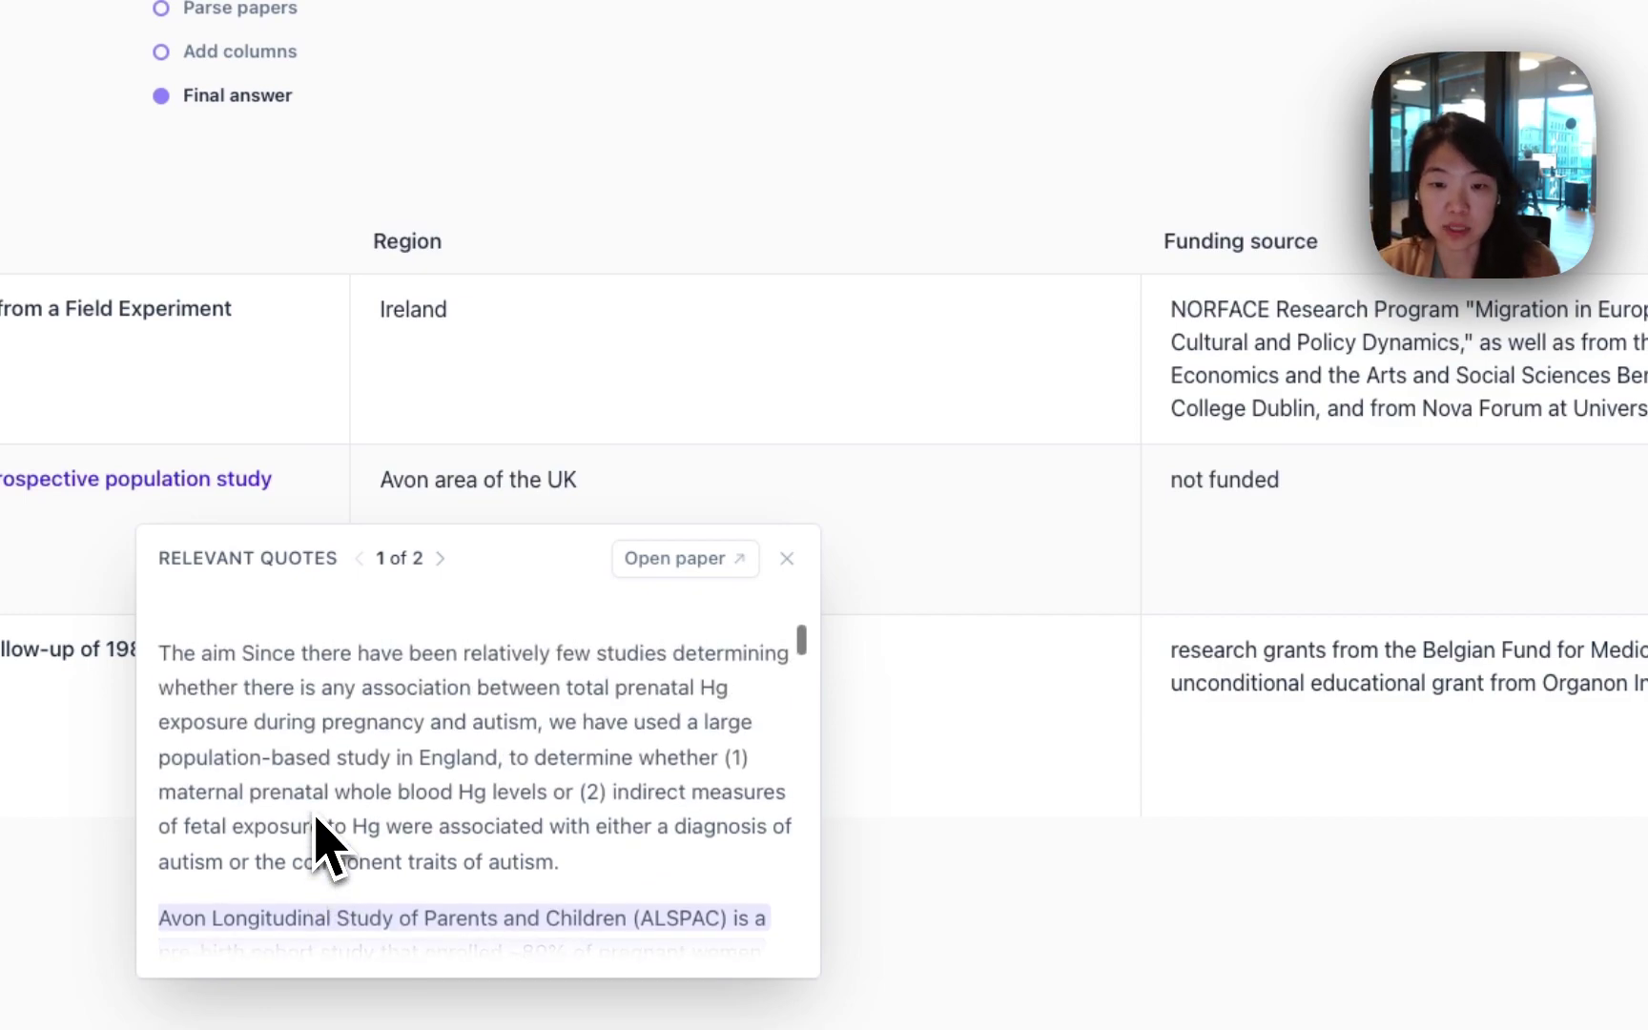
- Open the mercury paper's full text, then return to the results table
scroll(324, 840, down, 8)
scroll(324, 839, up, 6)
scroll(325, 840, up, 3)
scroll(324, 839, down, 2)
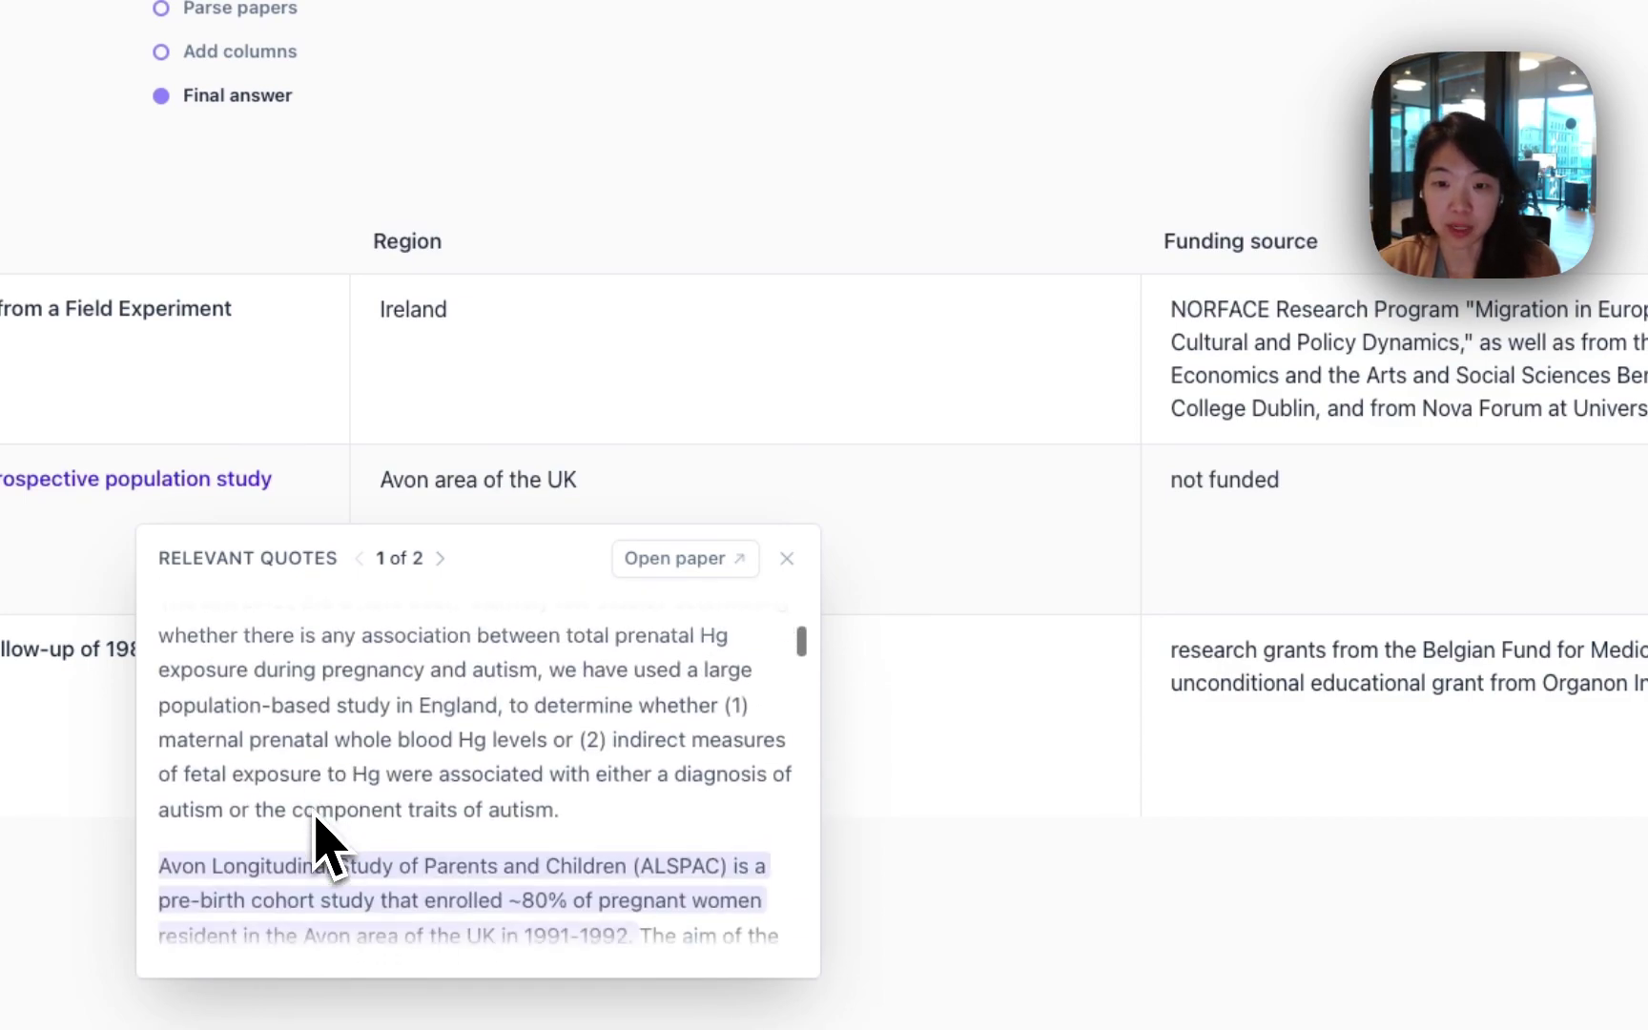
click(701, 561)
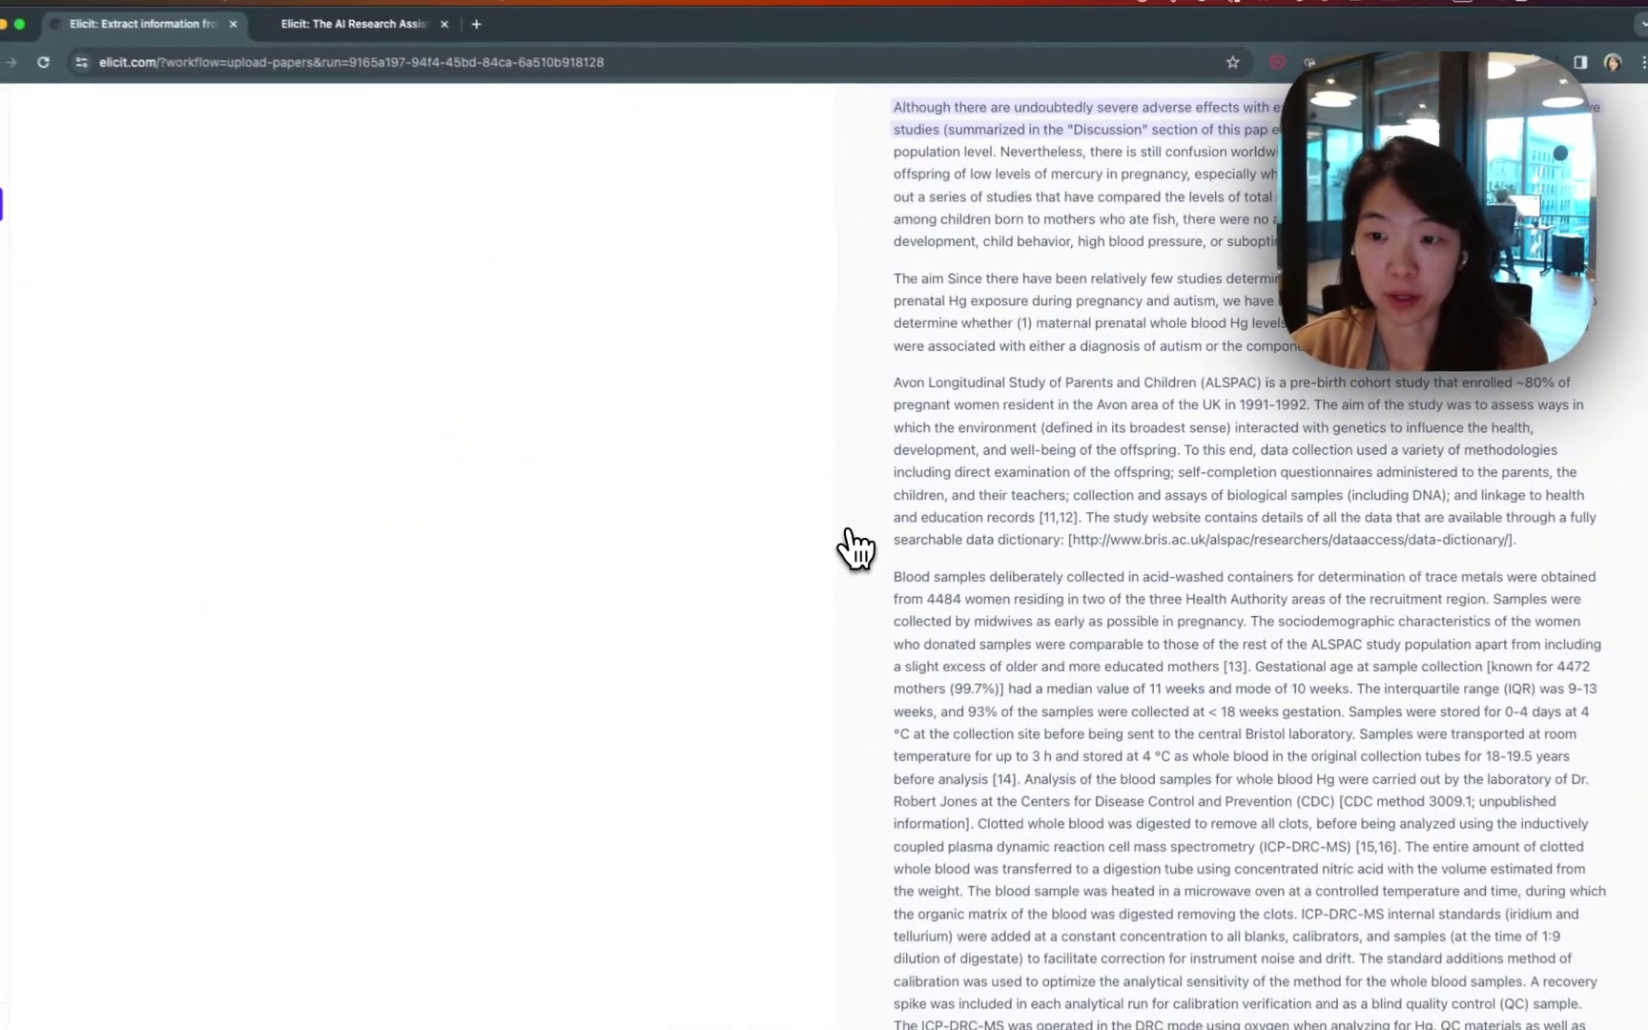
scroll(1115, 794, down, 5)
scroll(1116, 792, up, 2)
scroll(1116, 792, up, 10)
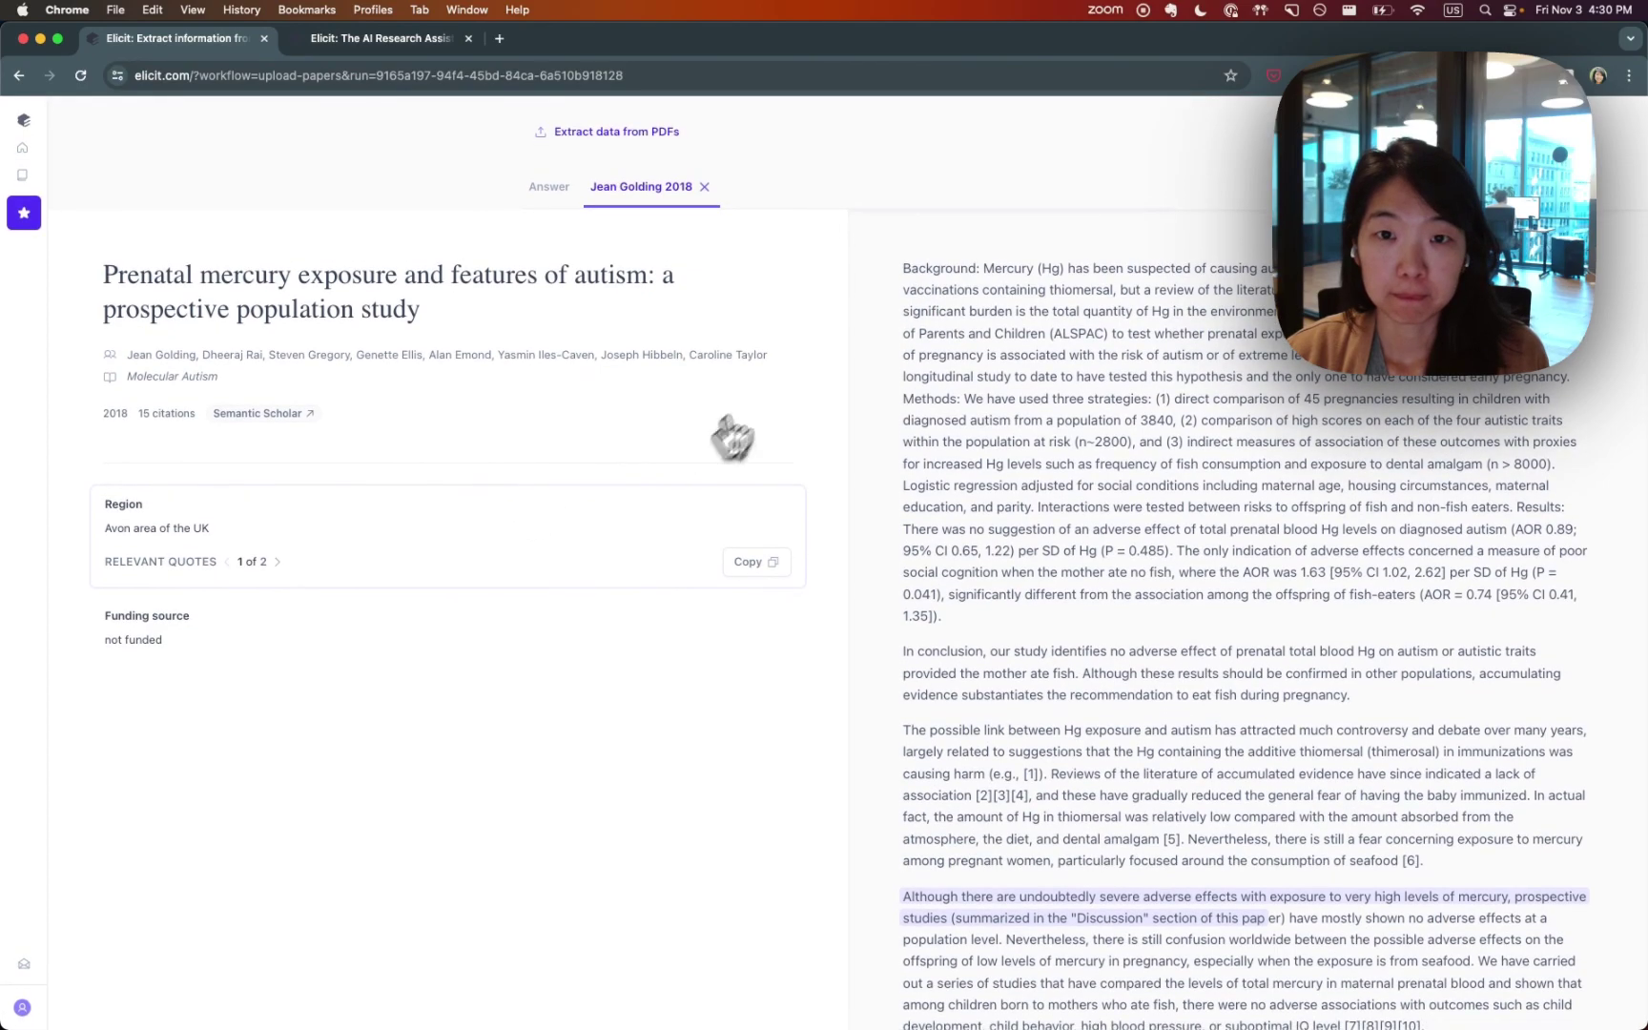
click(551, 188)
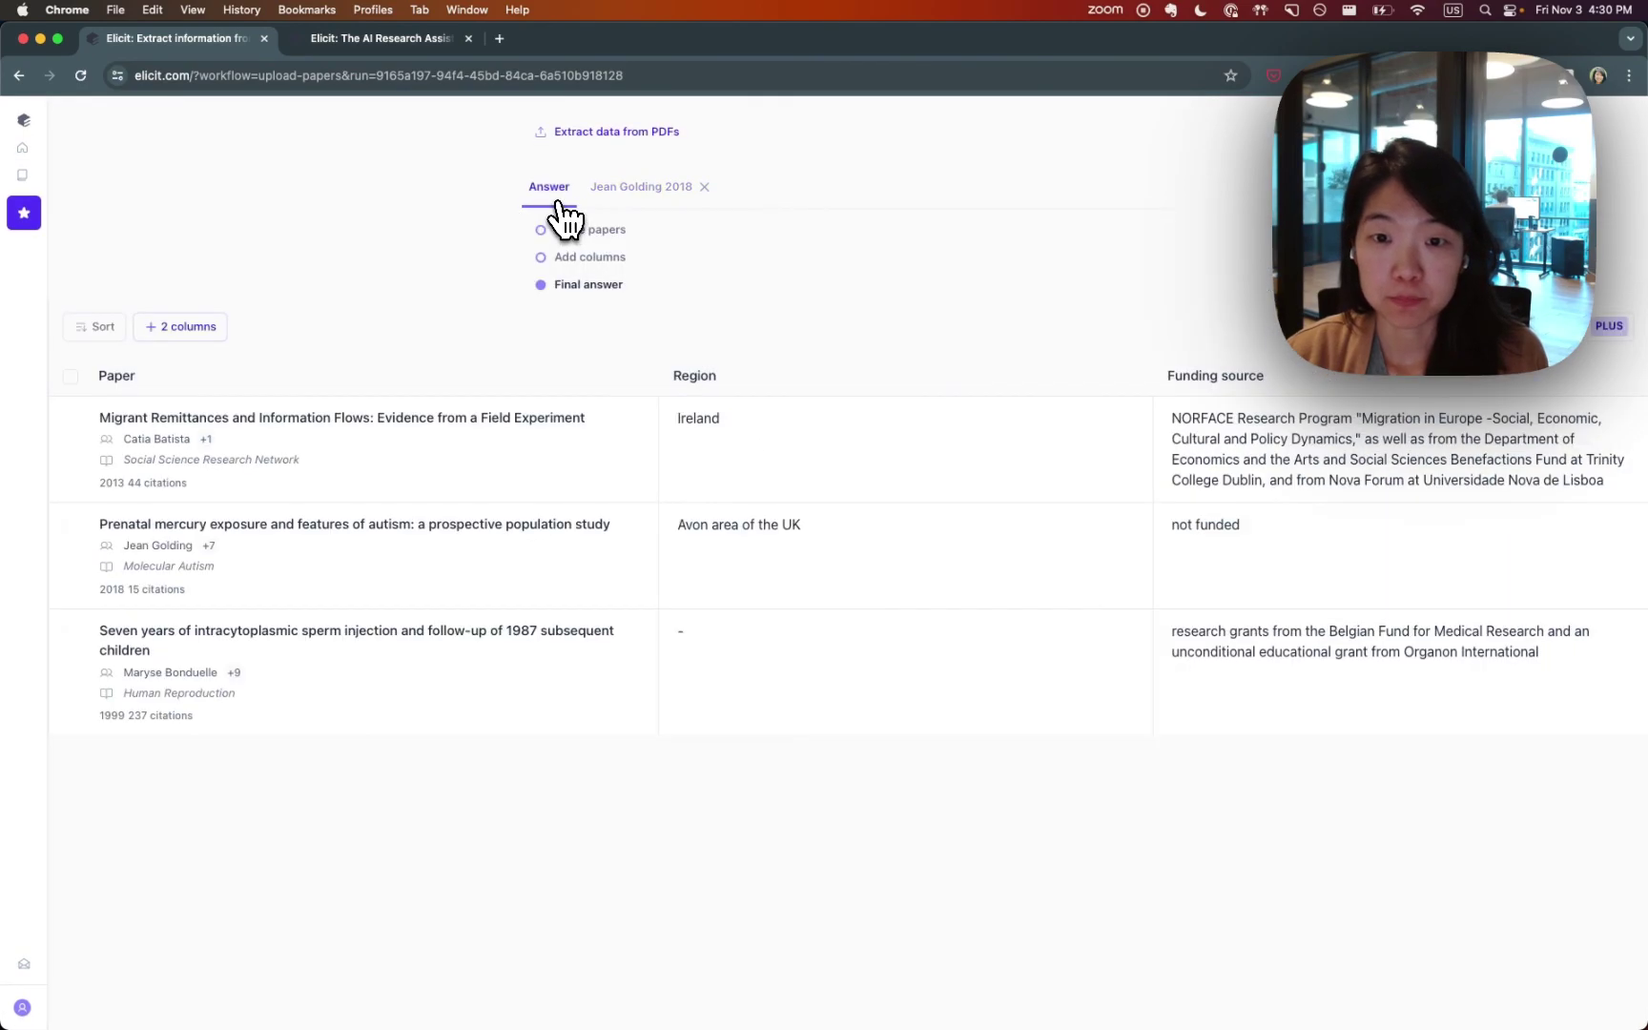
- Open the Migrant Remittances paper's details, then return to the results table
click(275, 417)
scroll(1048, 750, down, 10)
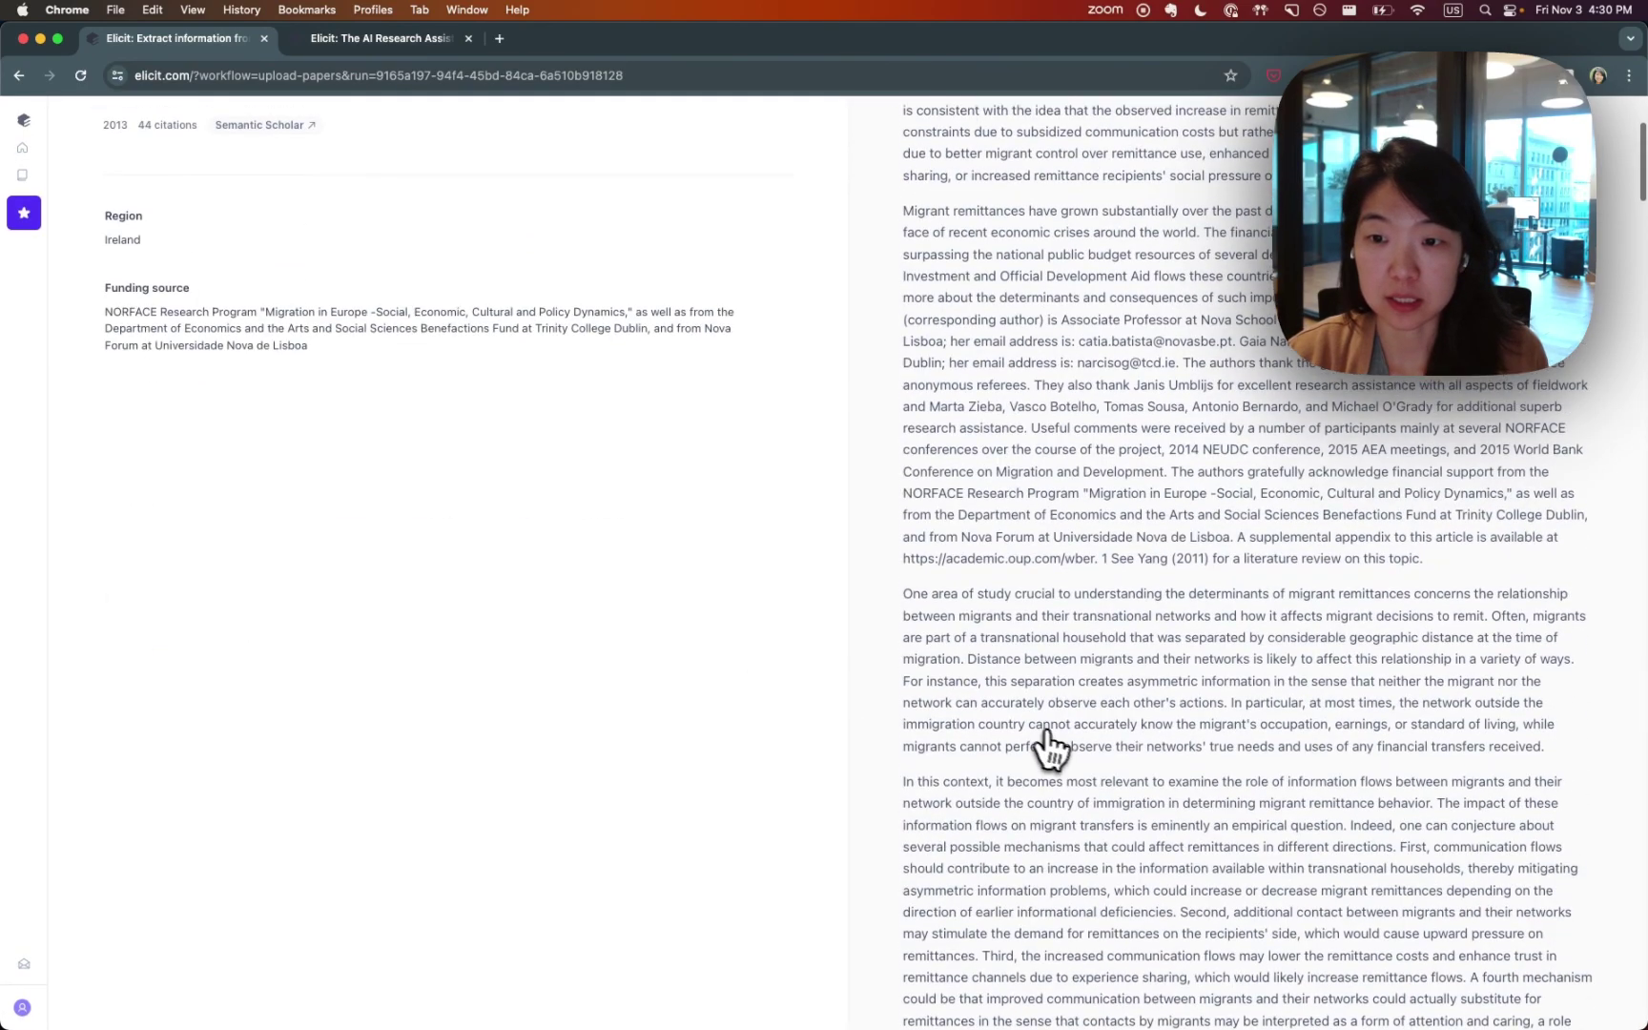
scroll(1059, 751, up, 10)
click(550, 188)
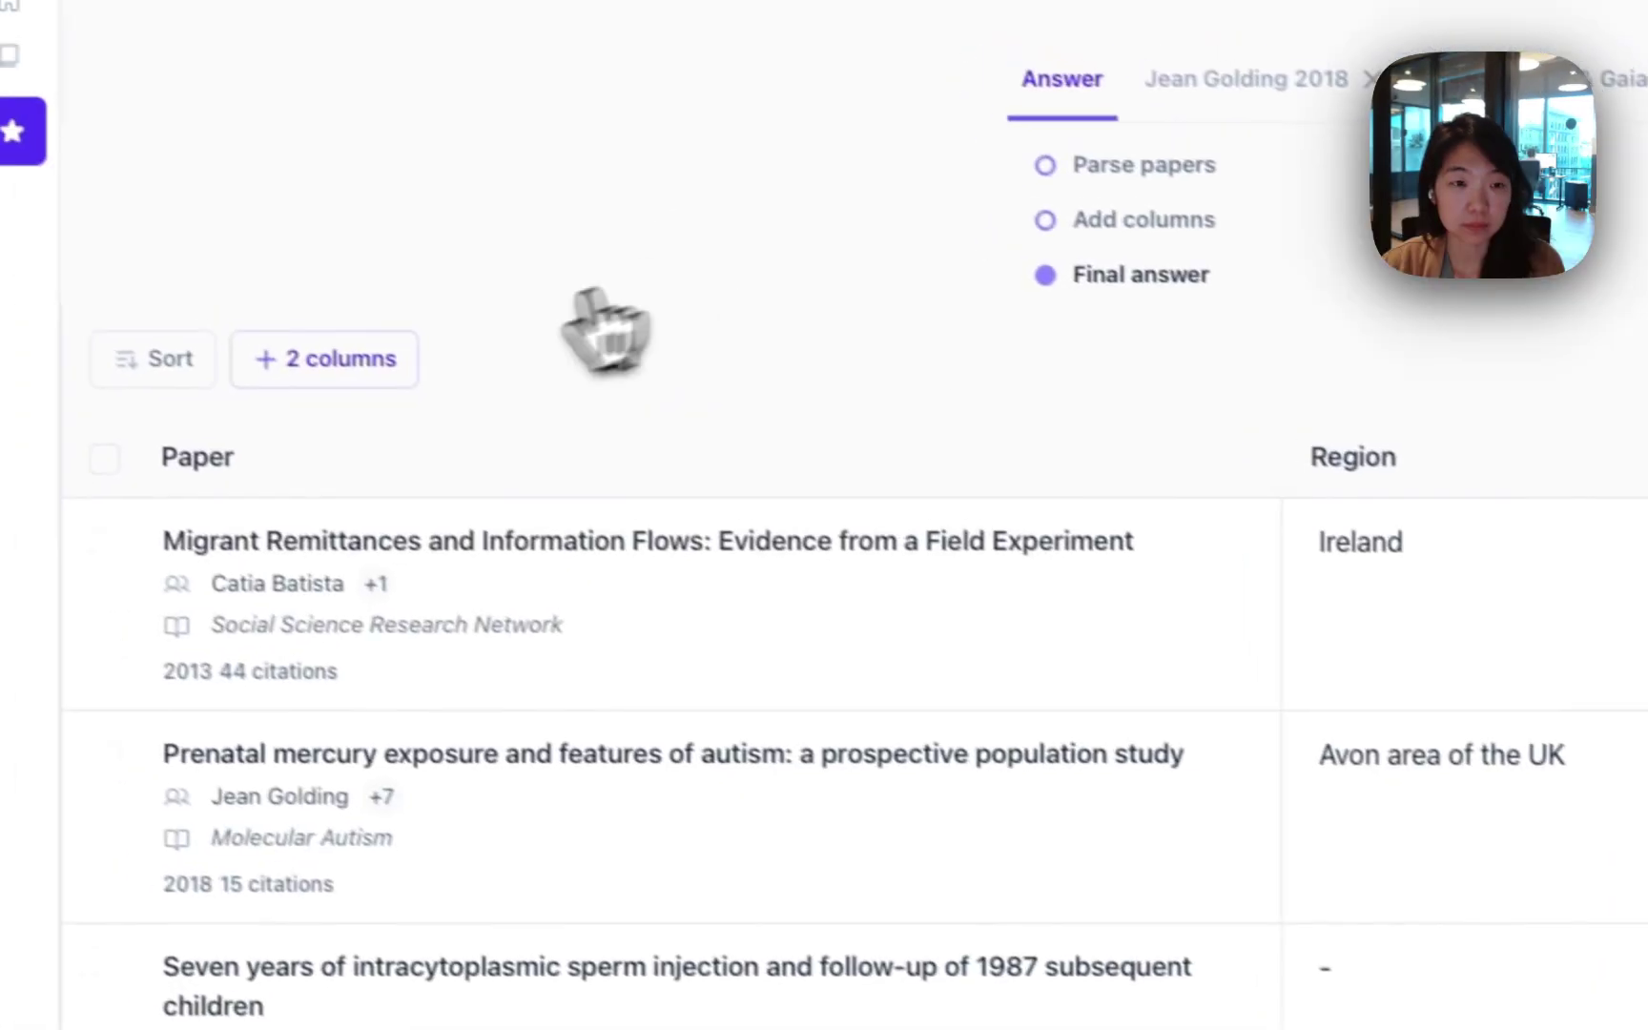
- Turn on High-accuracy mode in the Region column's options
click(359, 360)
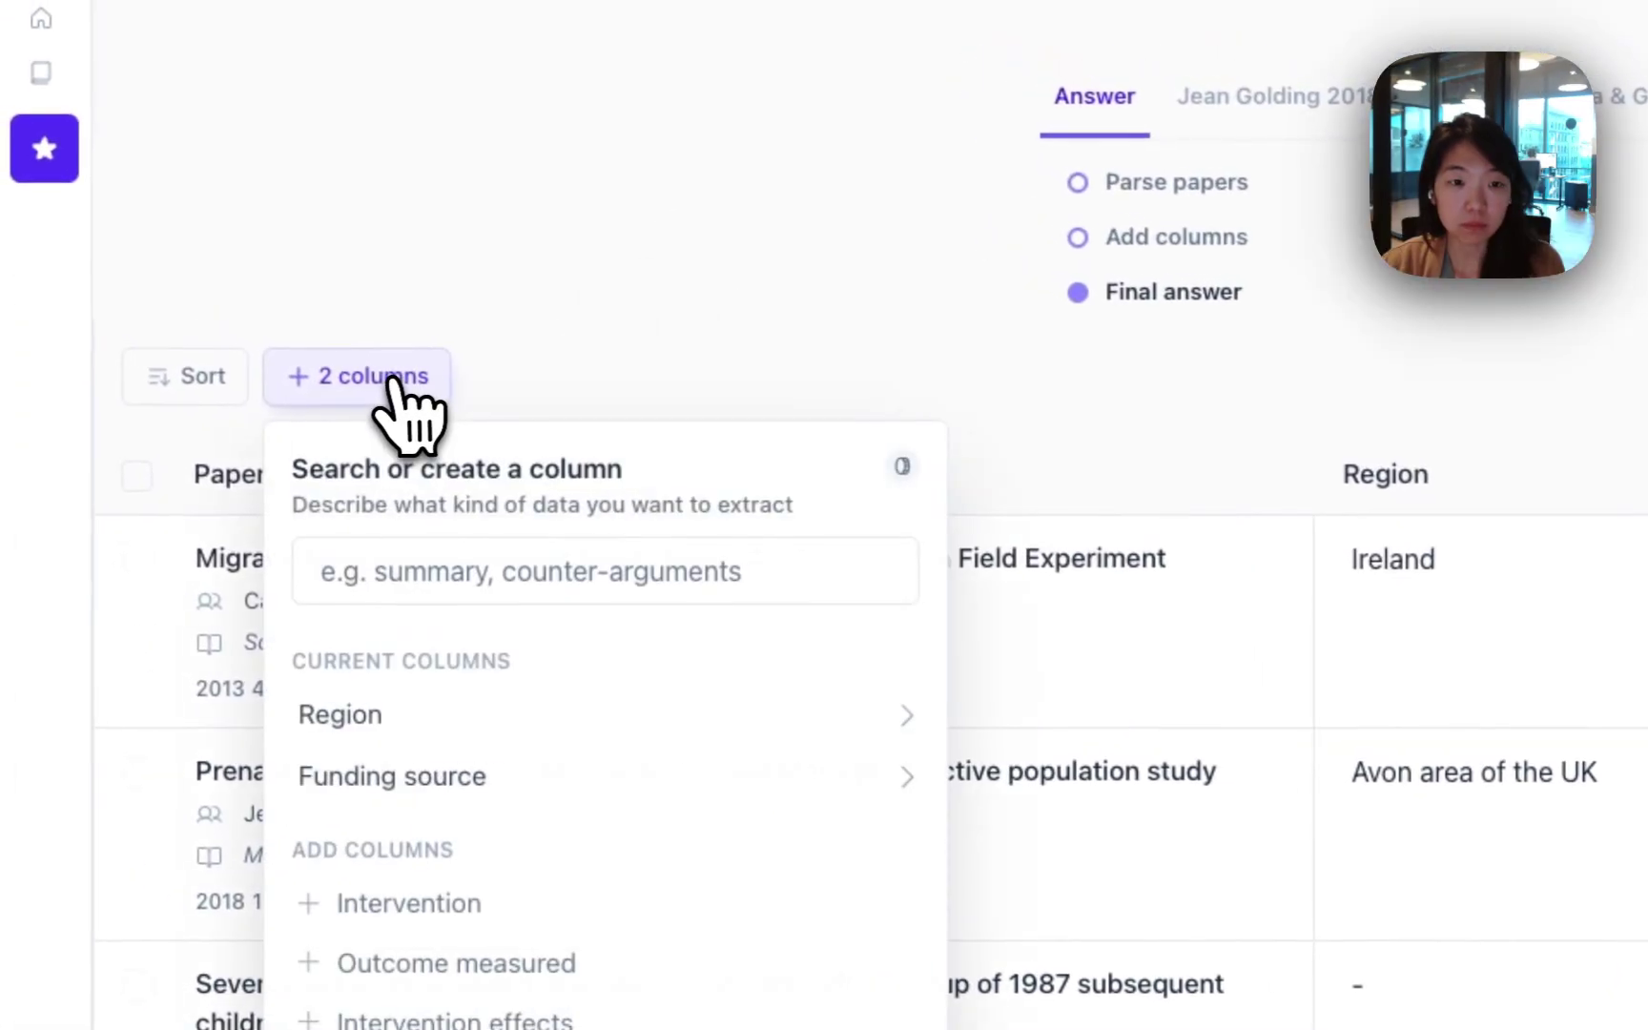
click(870, 708)
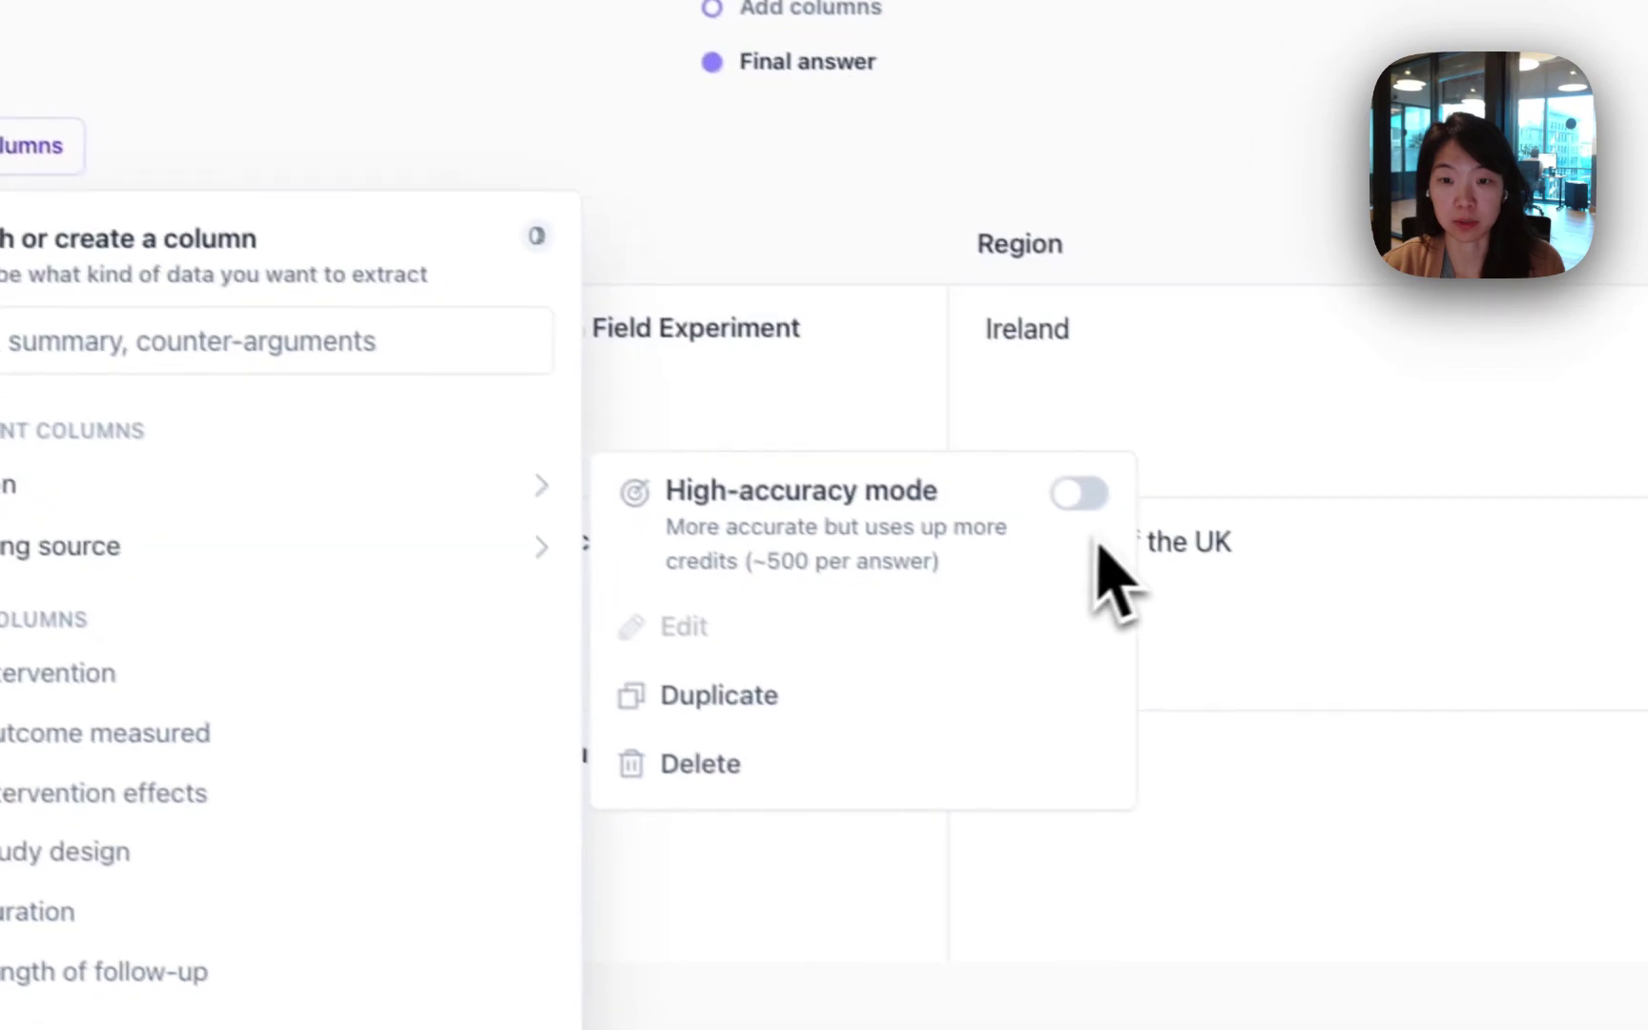
click(1325, 643)
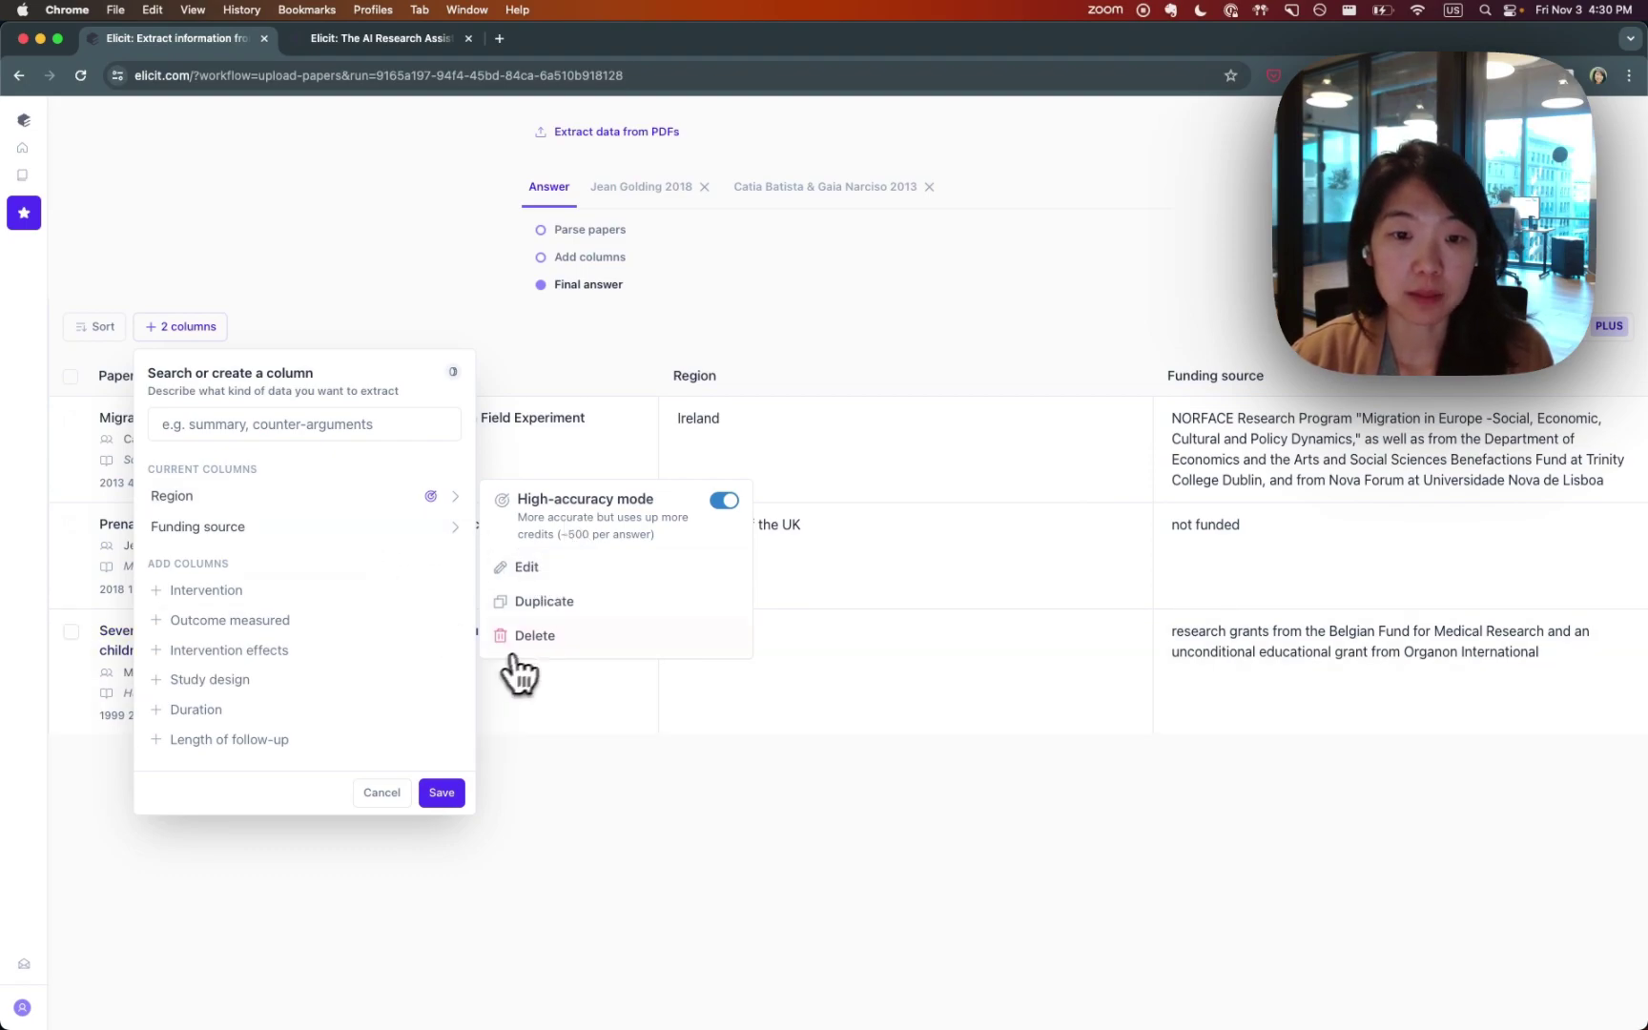
- Open the Region column's definition and inspect its description
click(527, 570)
scroll(358, 601, down, 3)
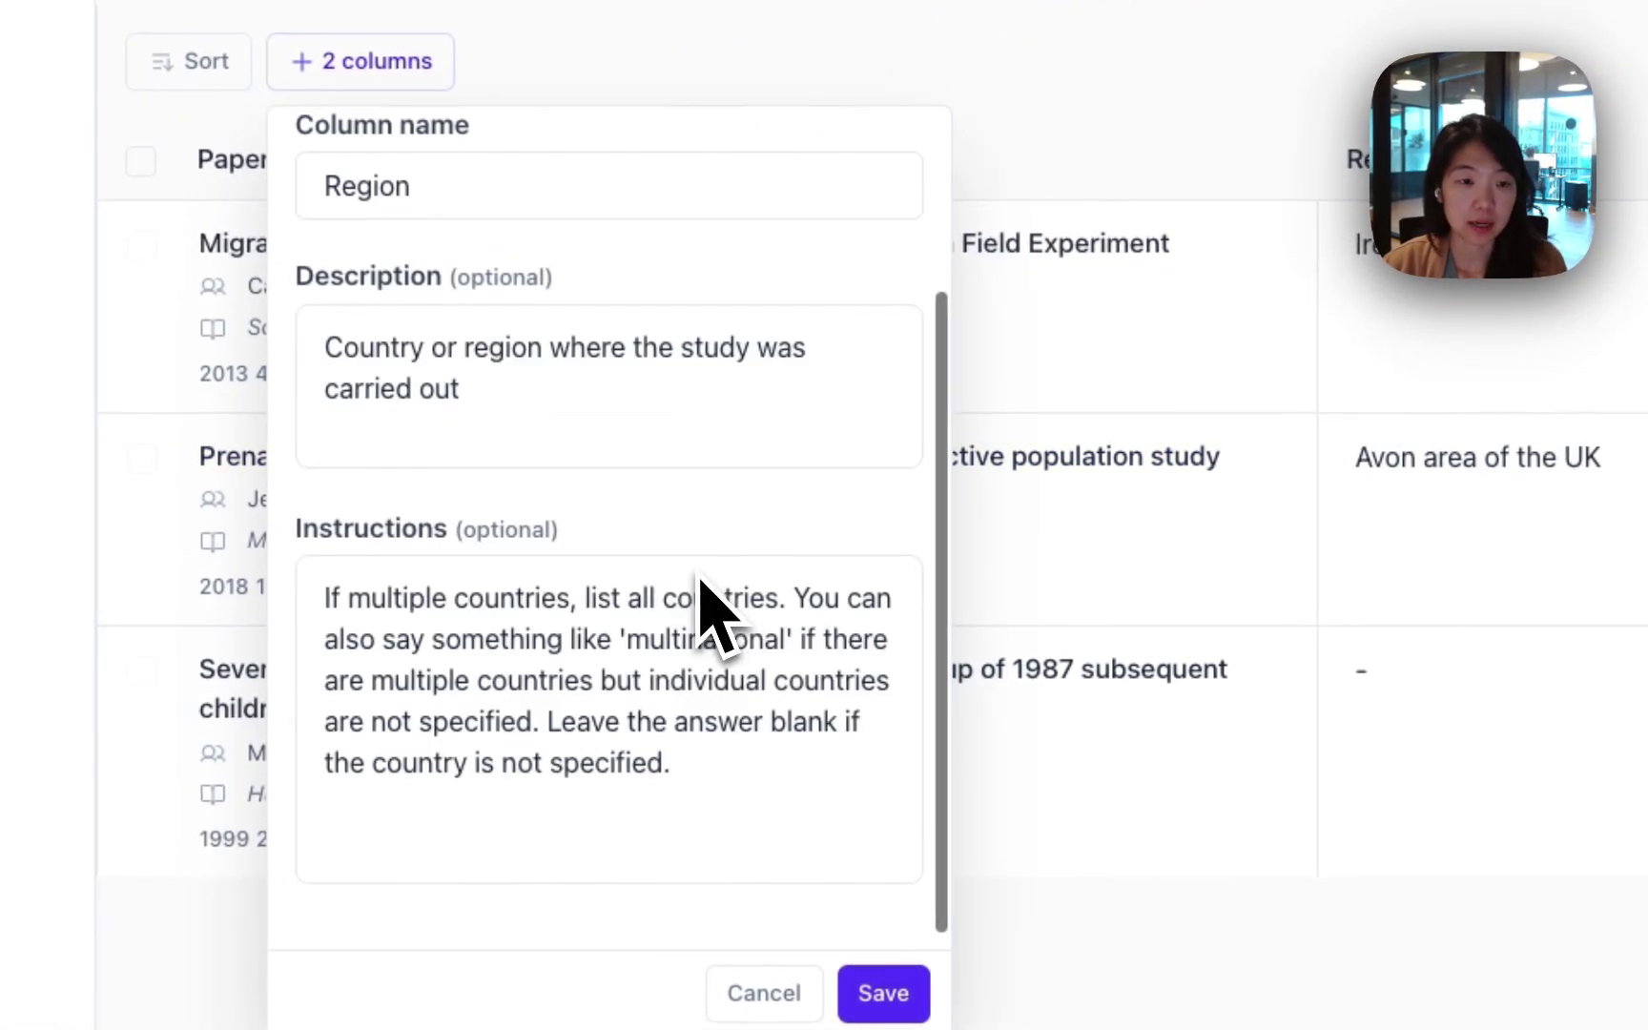
scroll(715, 611, up, 3)
scroll(639, 744, down, 2)
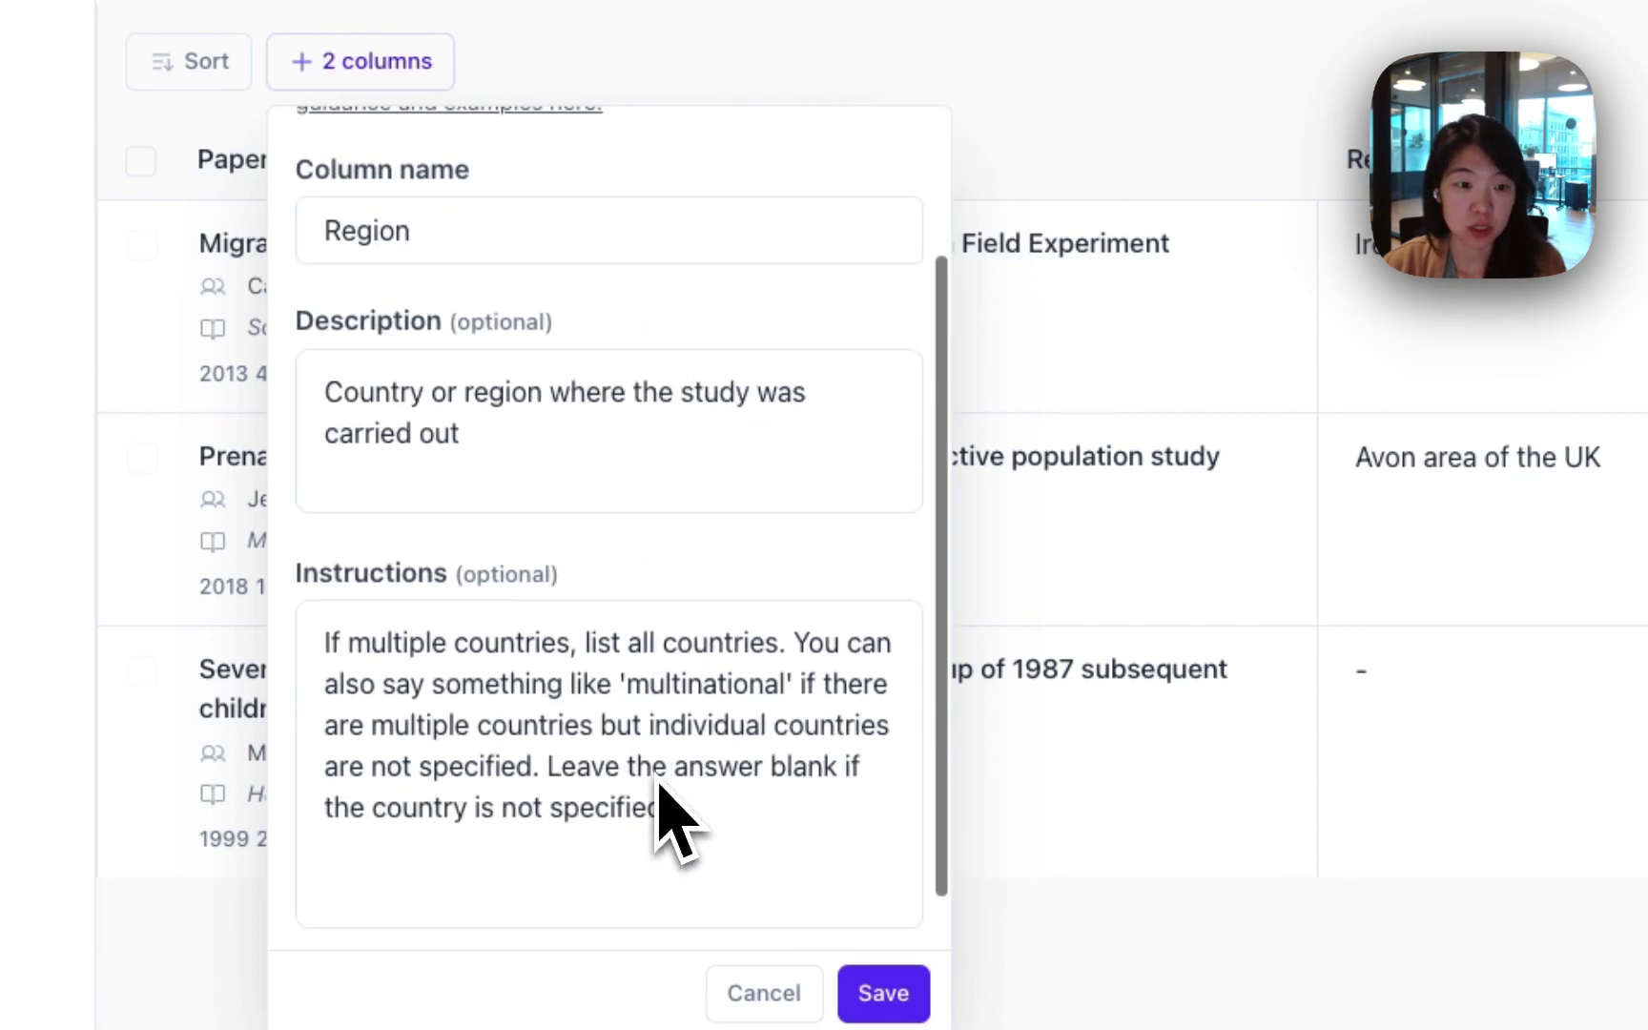
click(489, 441)
shift+click(331, 371)
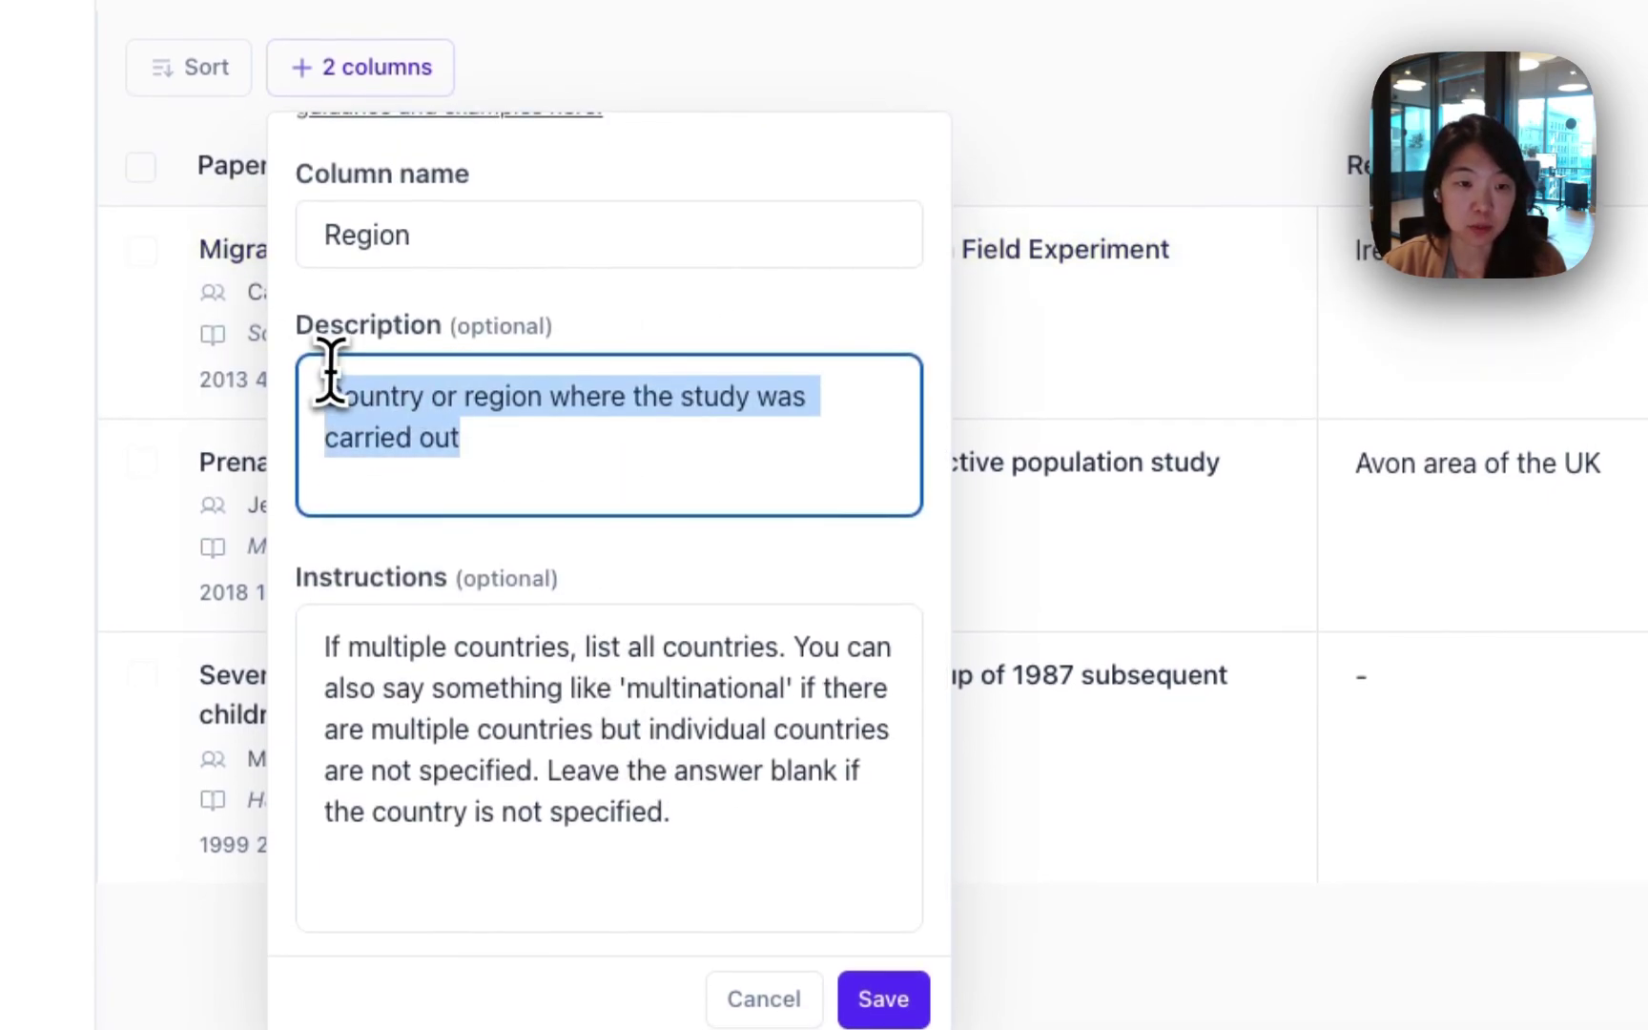
- Look over the Region extraction instructions, then go back to the column list
click(434, 667)
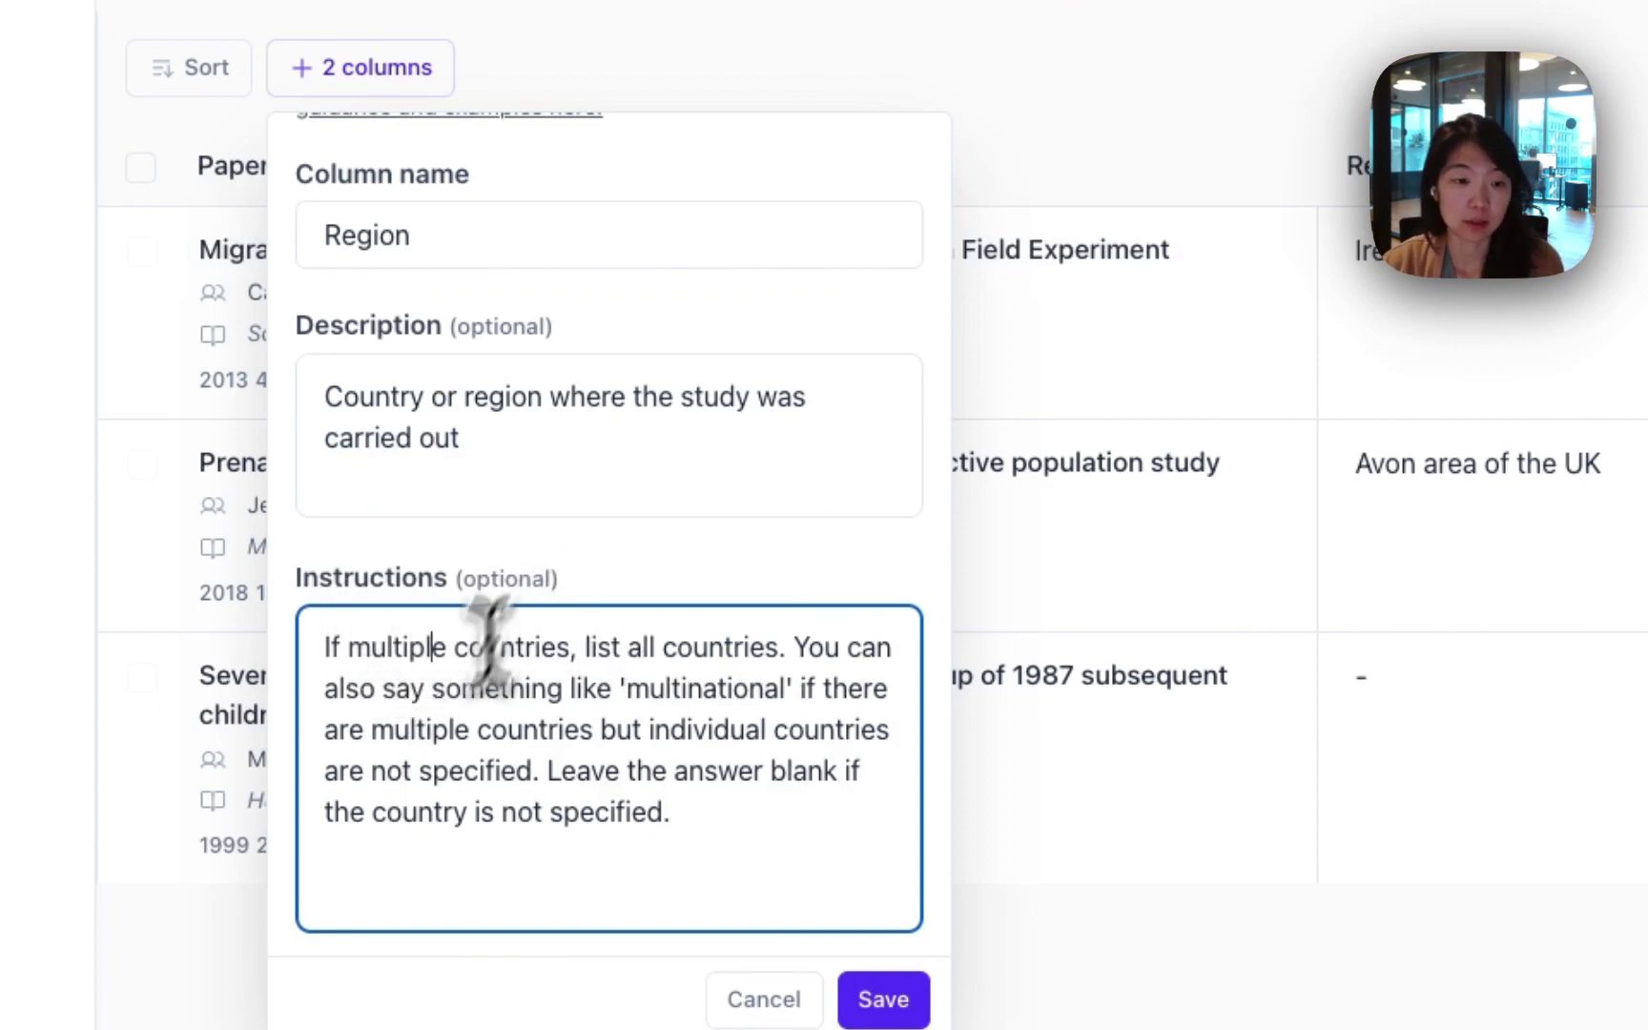
click(770, 822)
scroll(734, 763, up, 3)
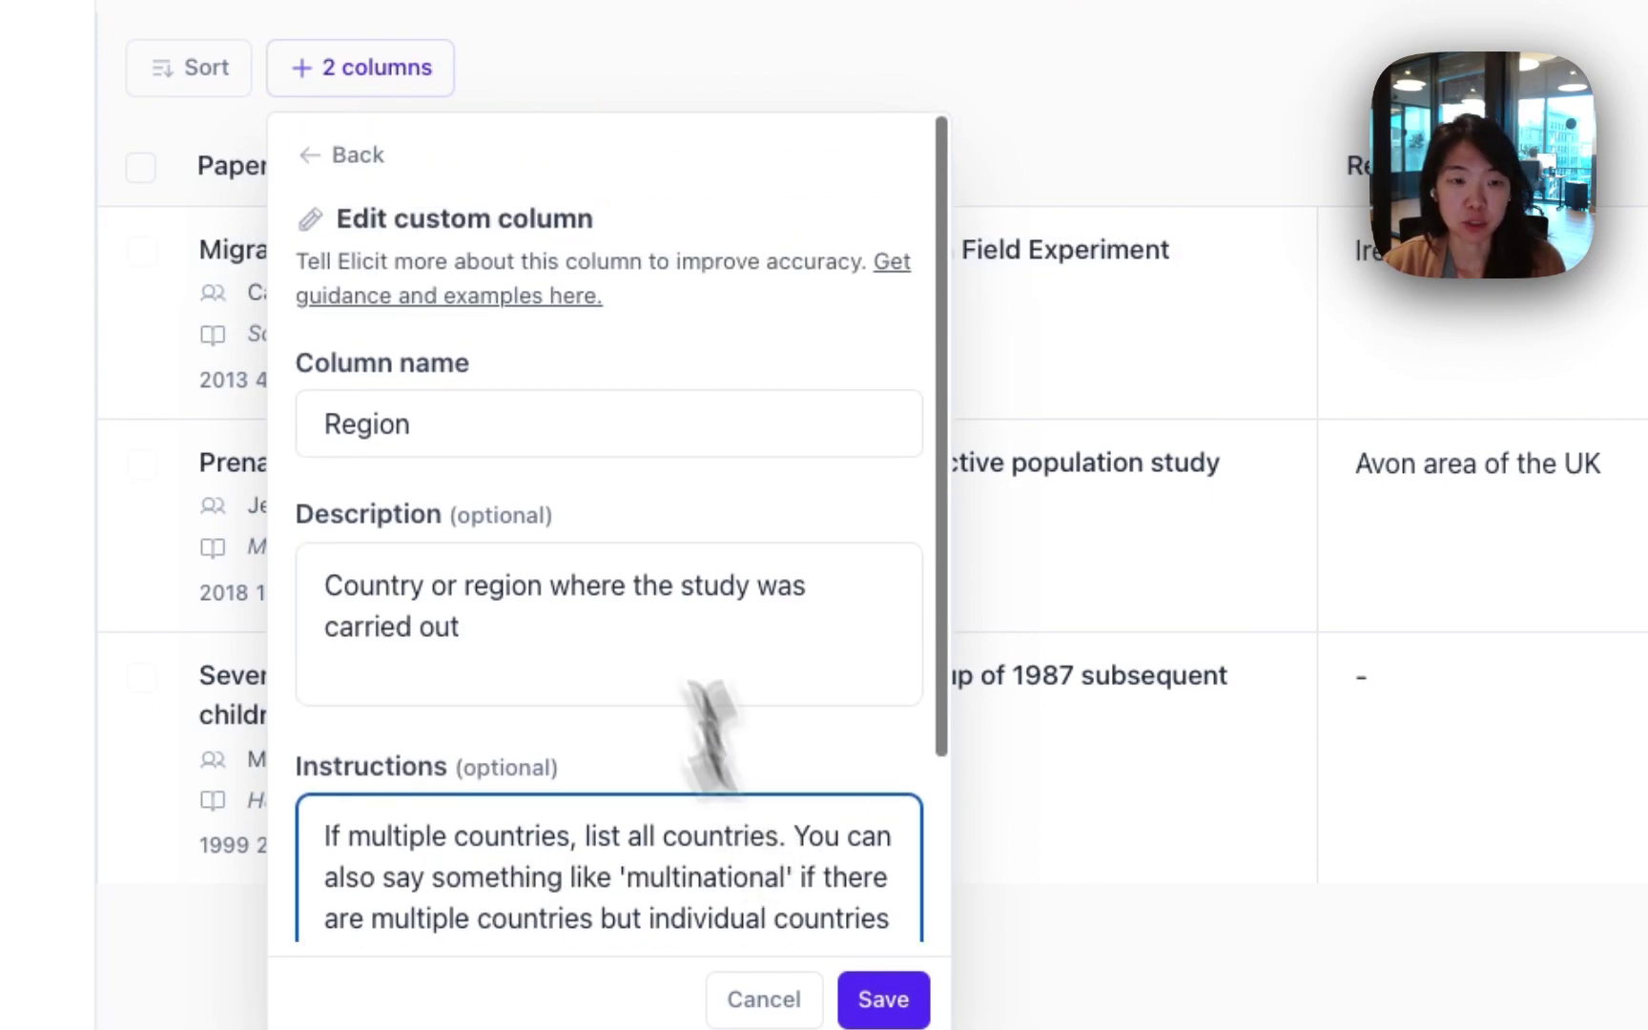
scroll(615, 467, down, 5)
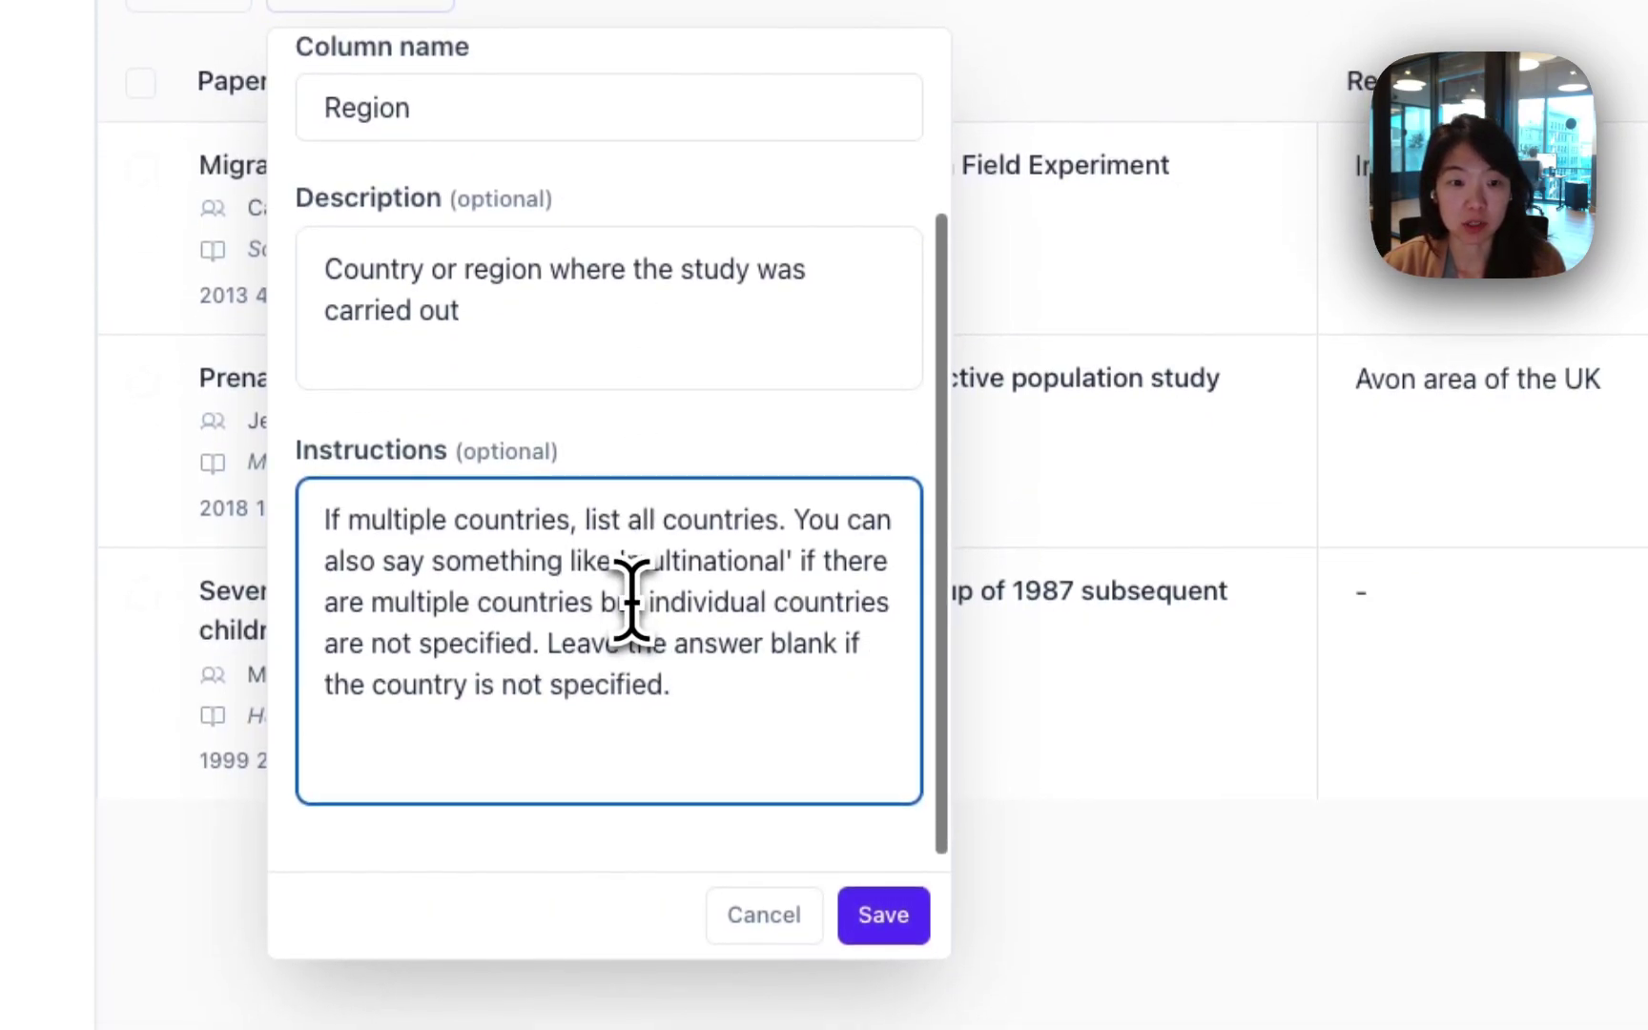
scroll(632, 600, up, 3)
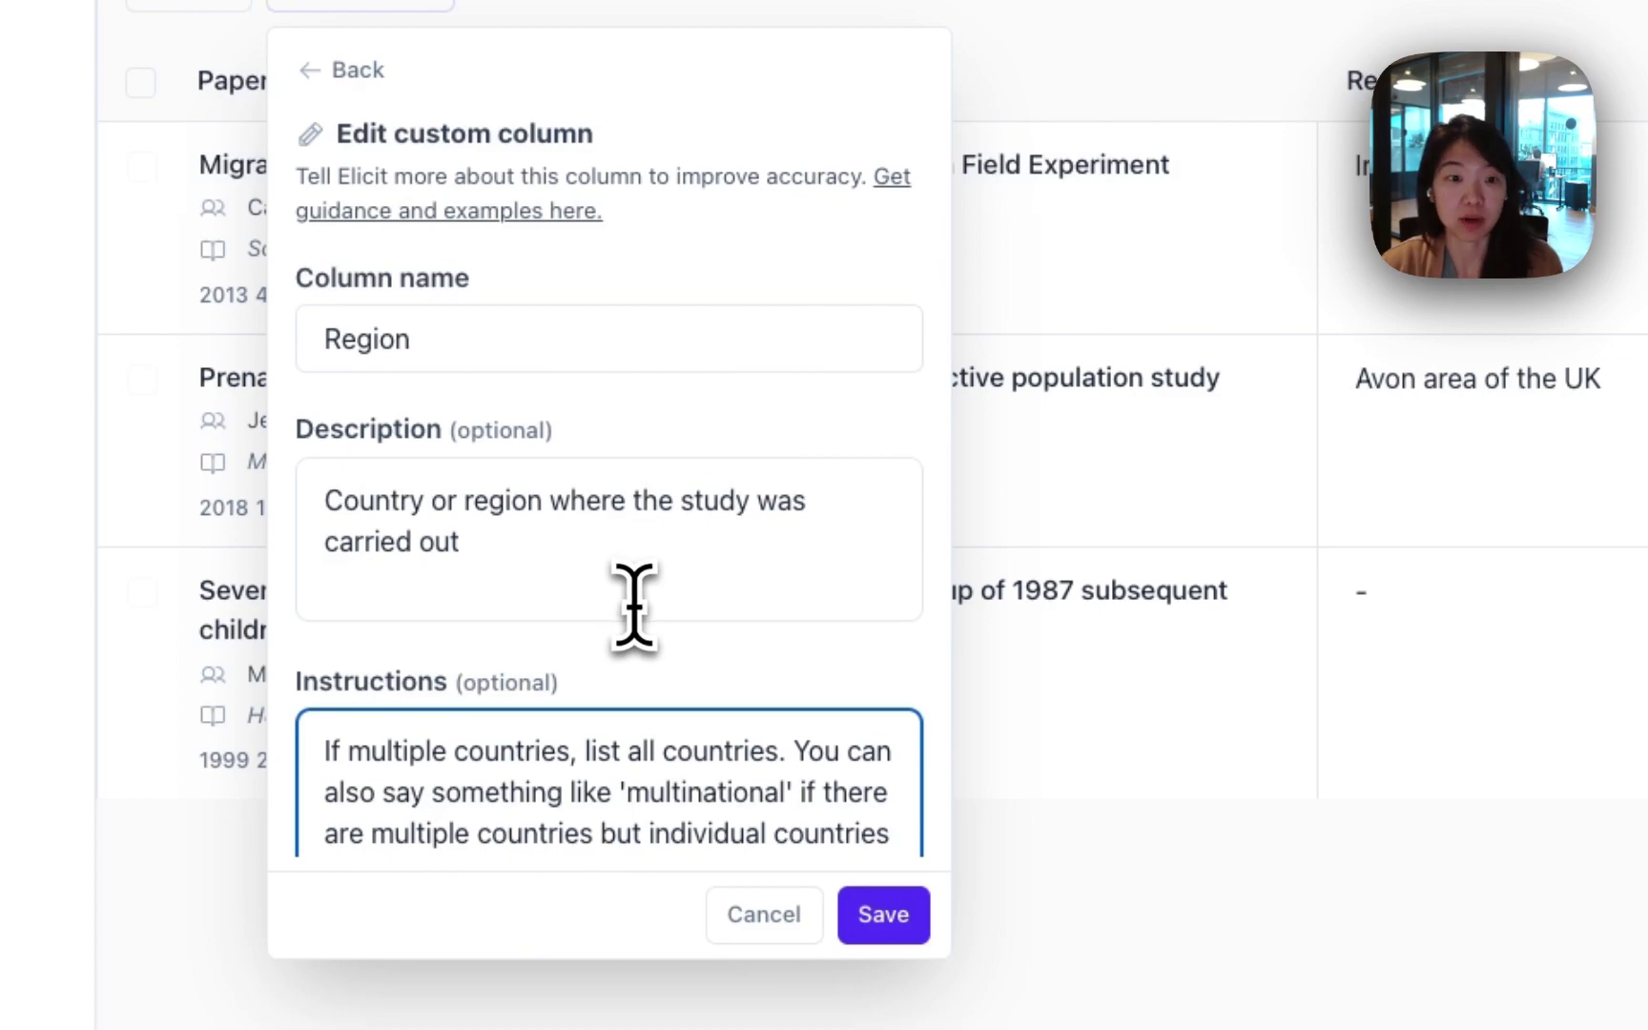
scroll(632, 603, down, 3)
scroll(635, 605, up, 3)
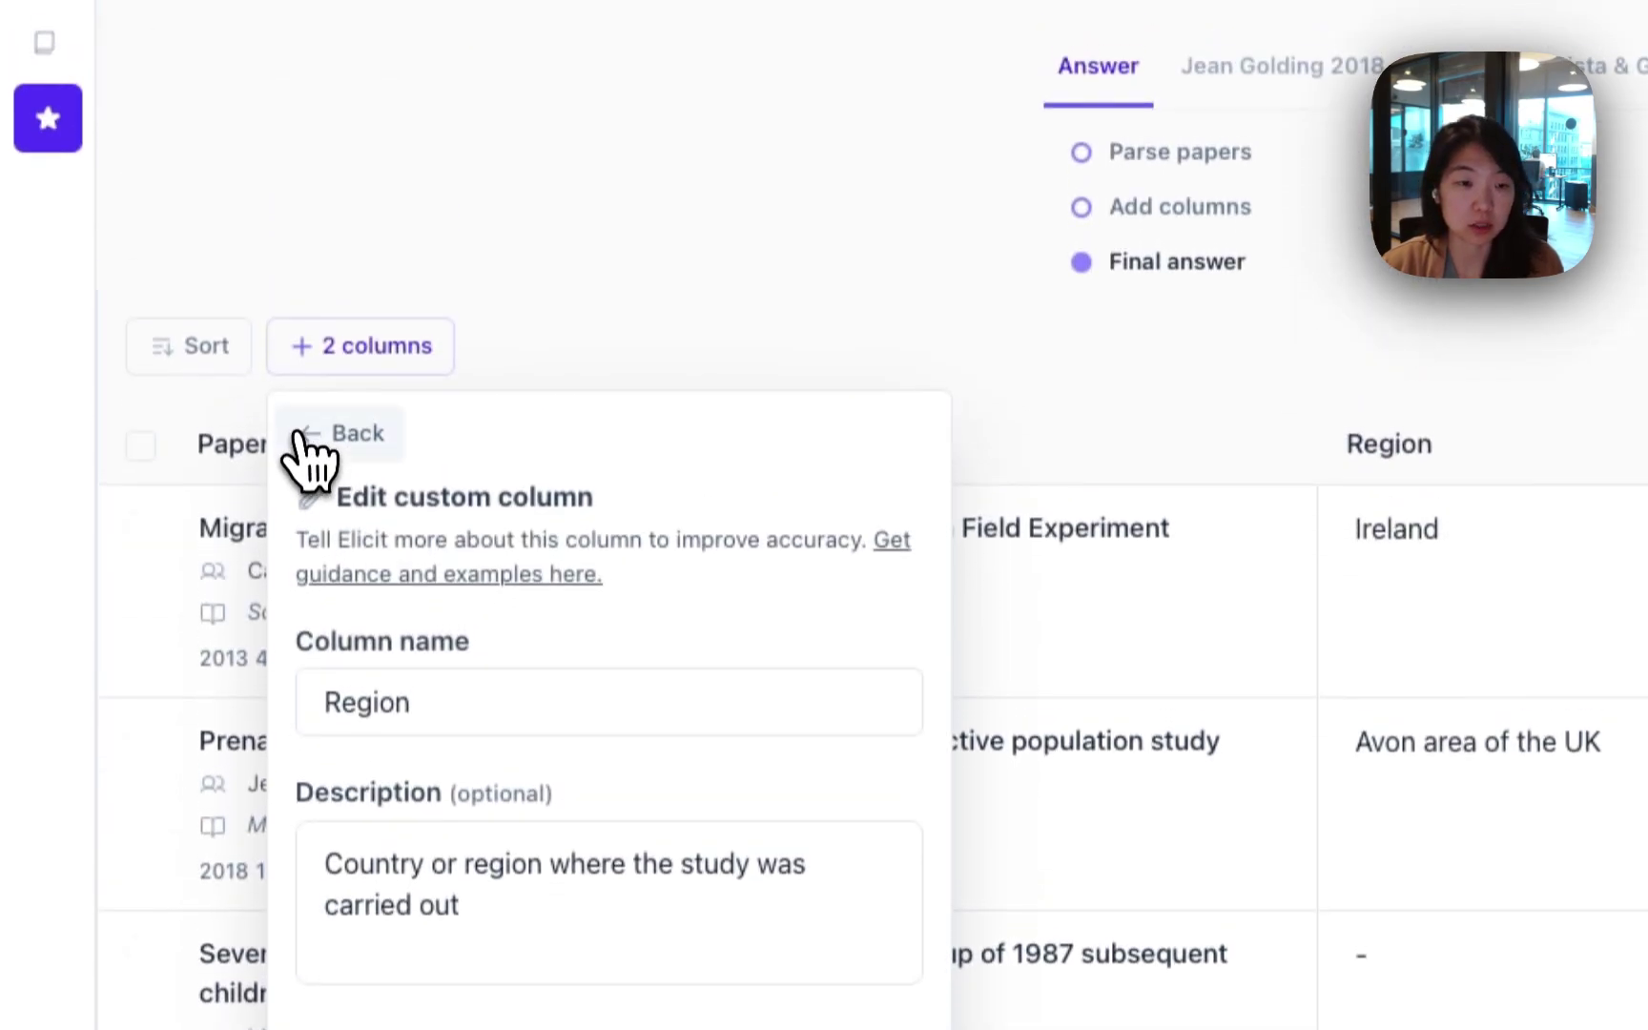
click(335, 70)
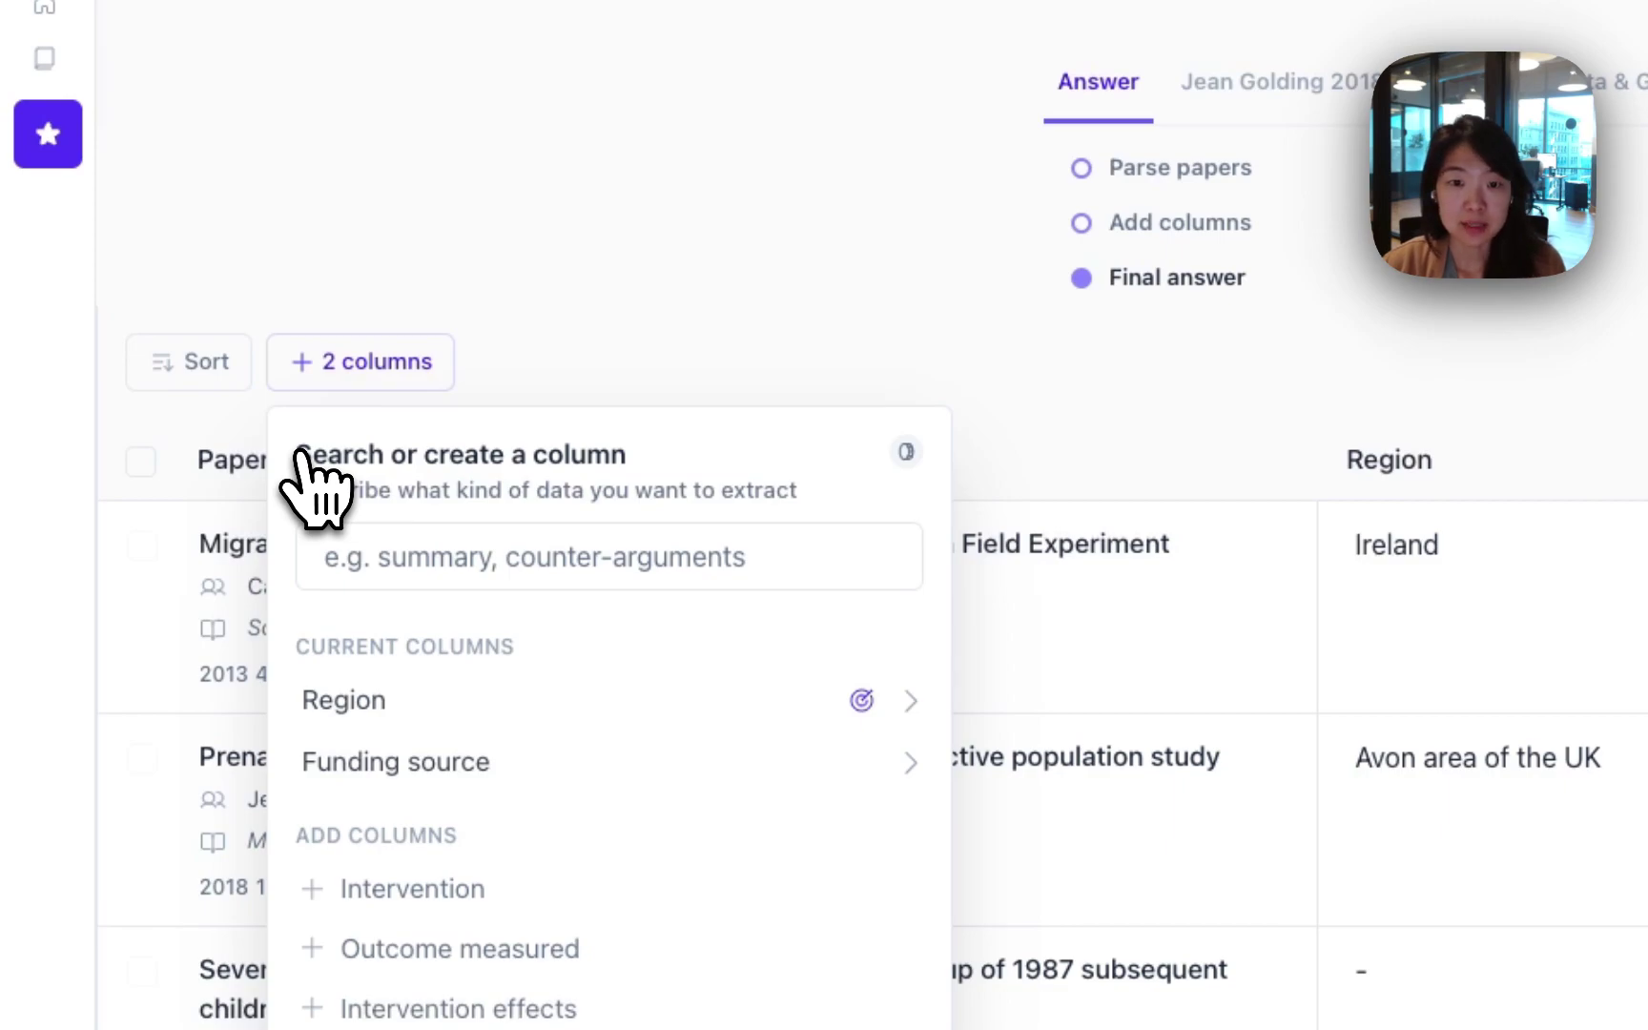
- Create a custom column named 'What are the implications of the research?'
scroll(572, 887, down, 3)
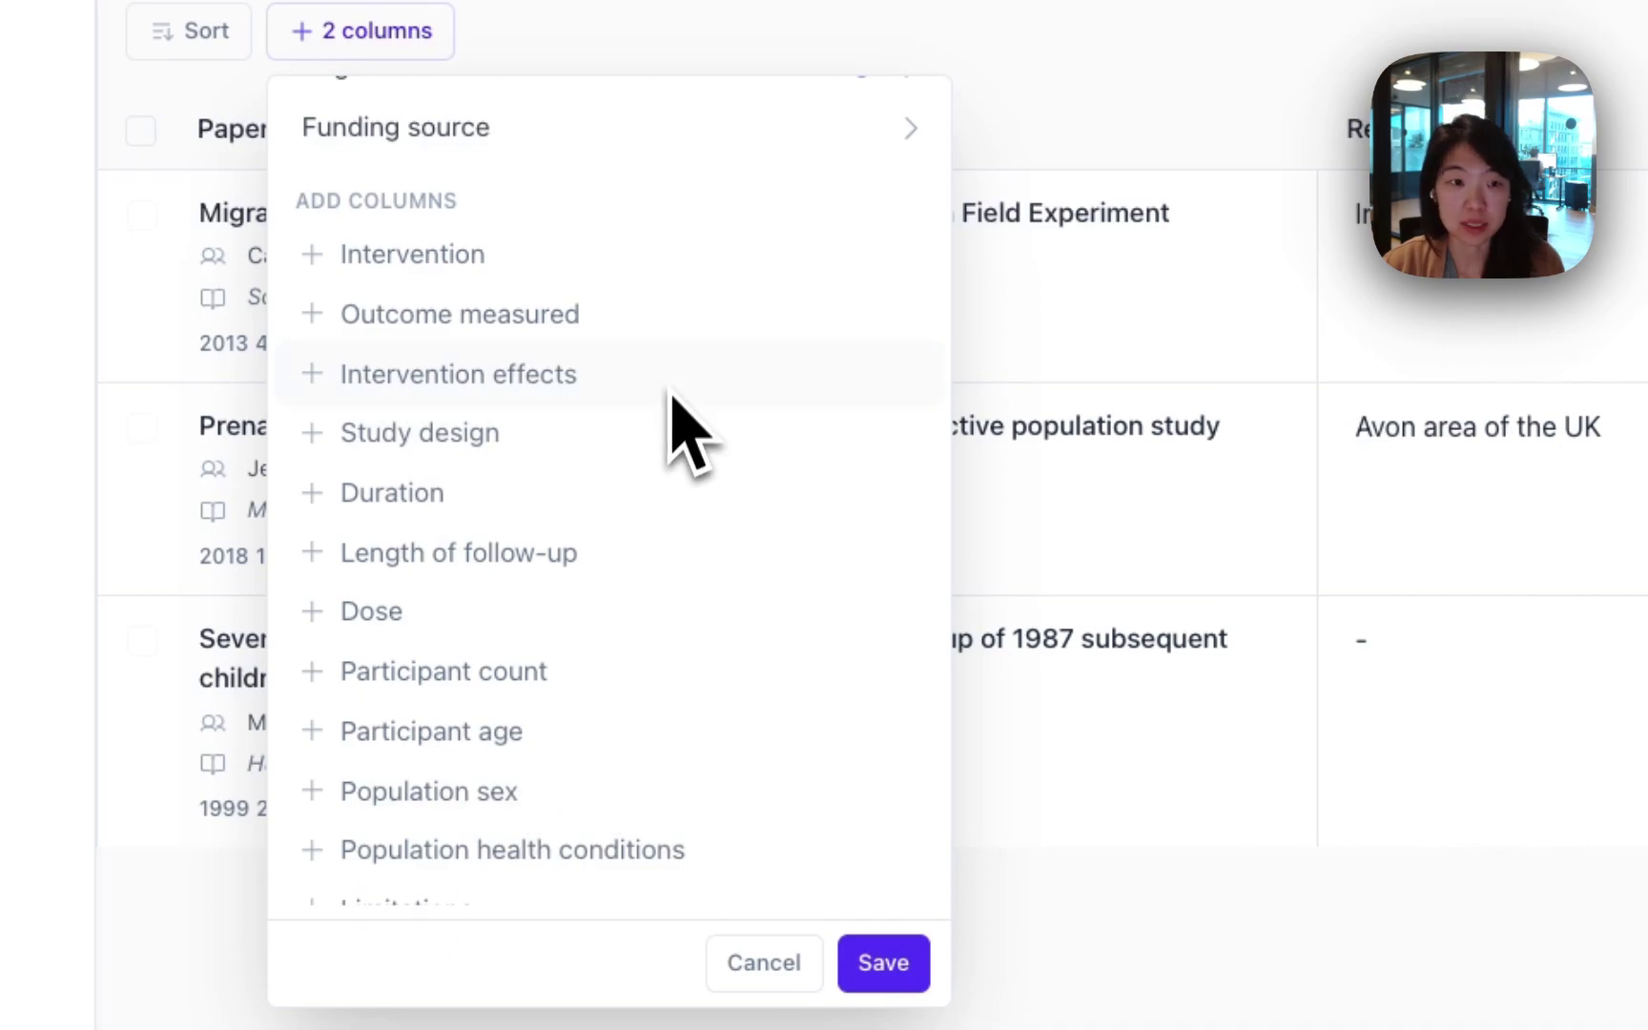
click(883, 959)
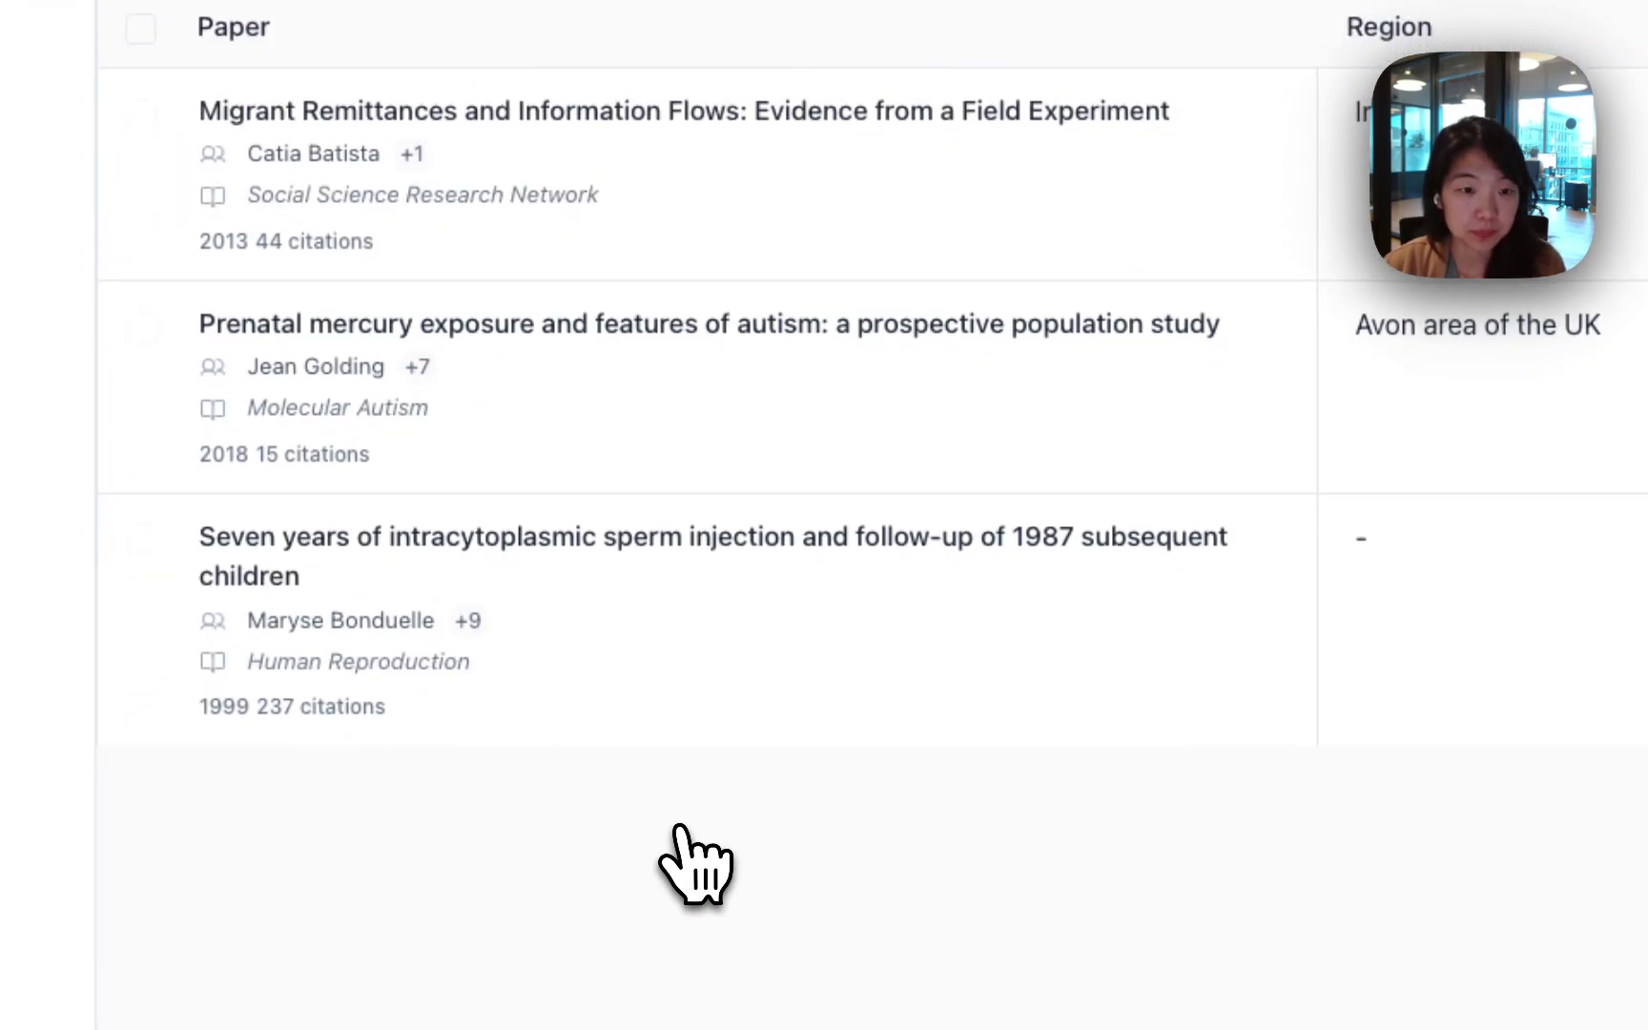
click(287, 266)
scroll(577, 589, down, 4)
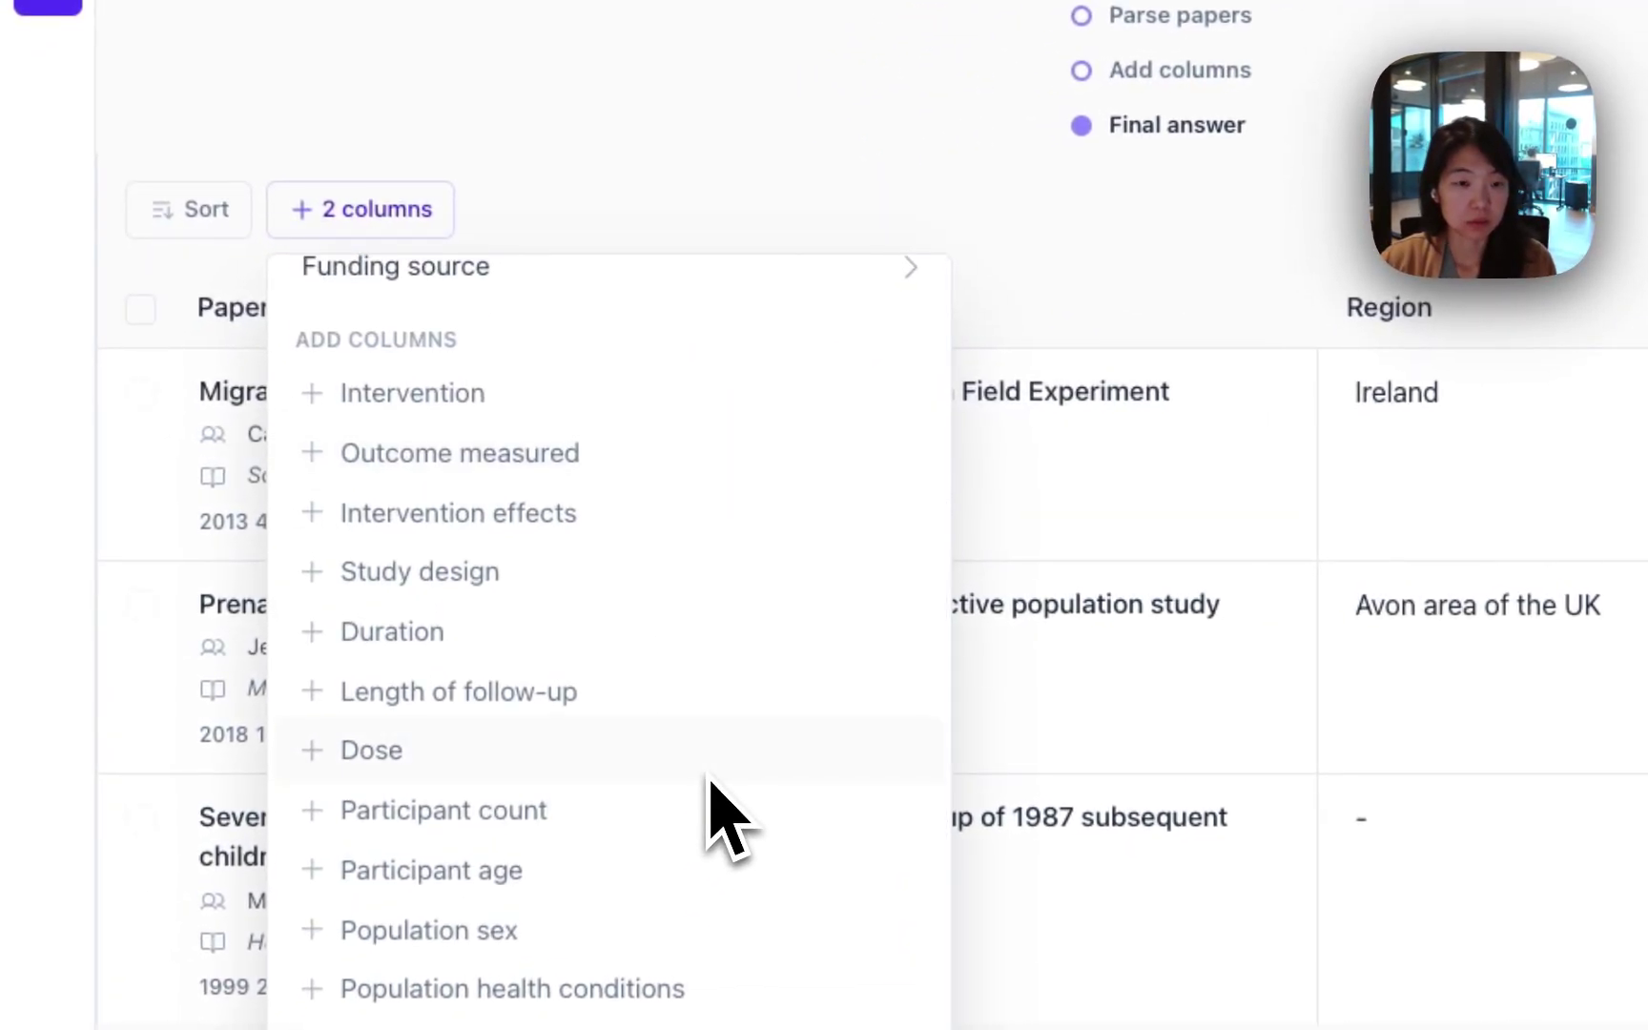
scroll(658, 667, up, 5)
click(462, 408)
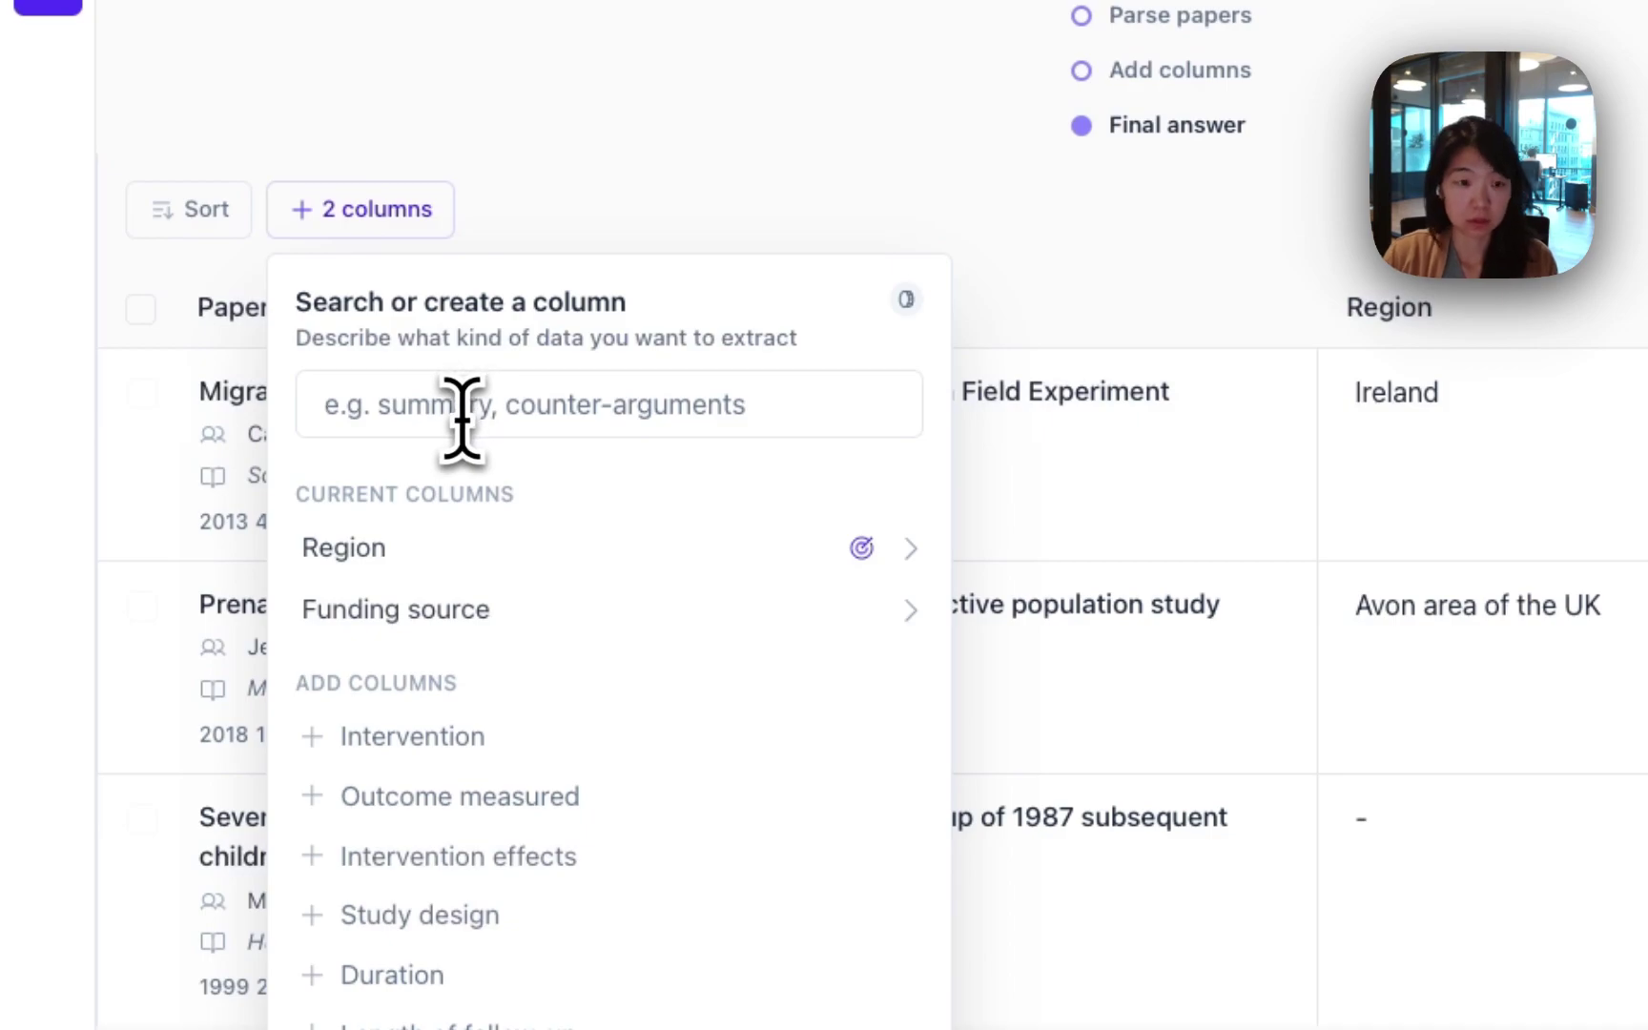
text(What are the research)
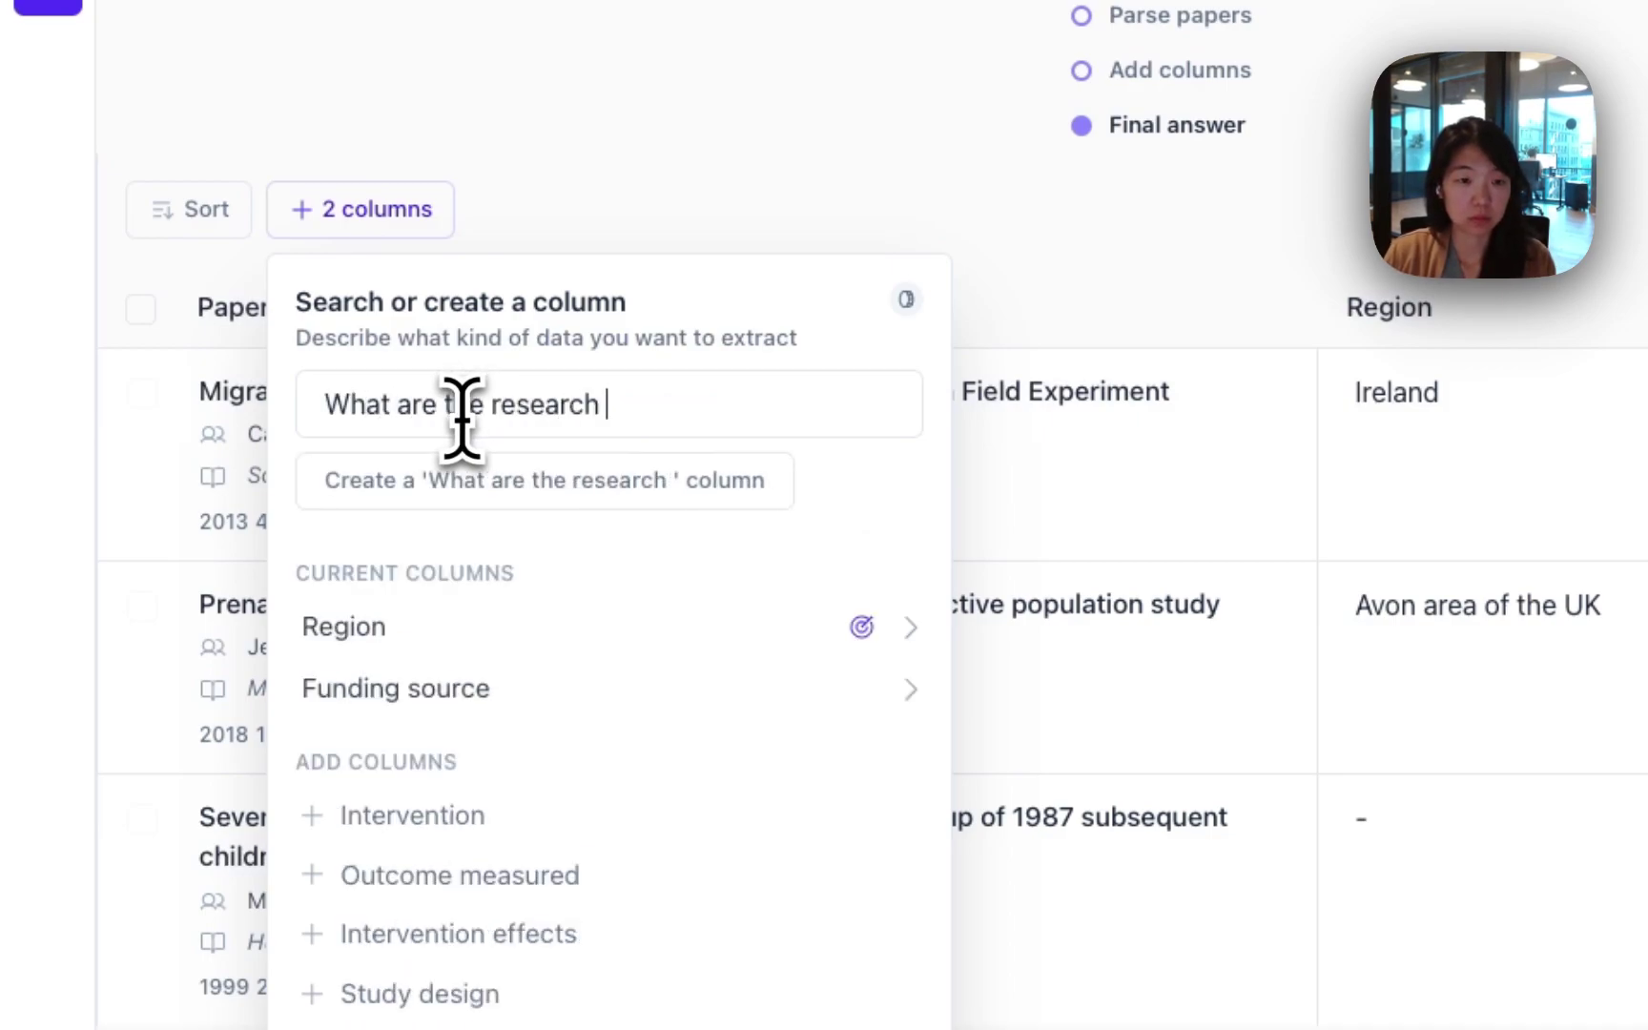
text( implications?)
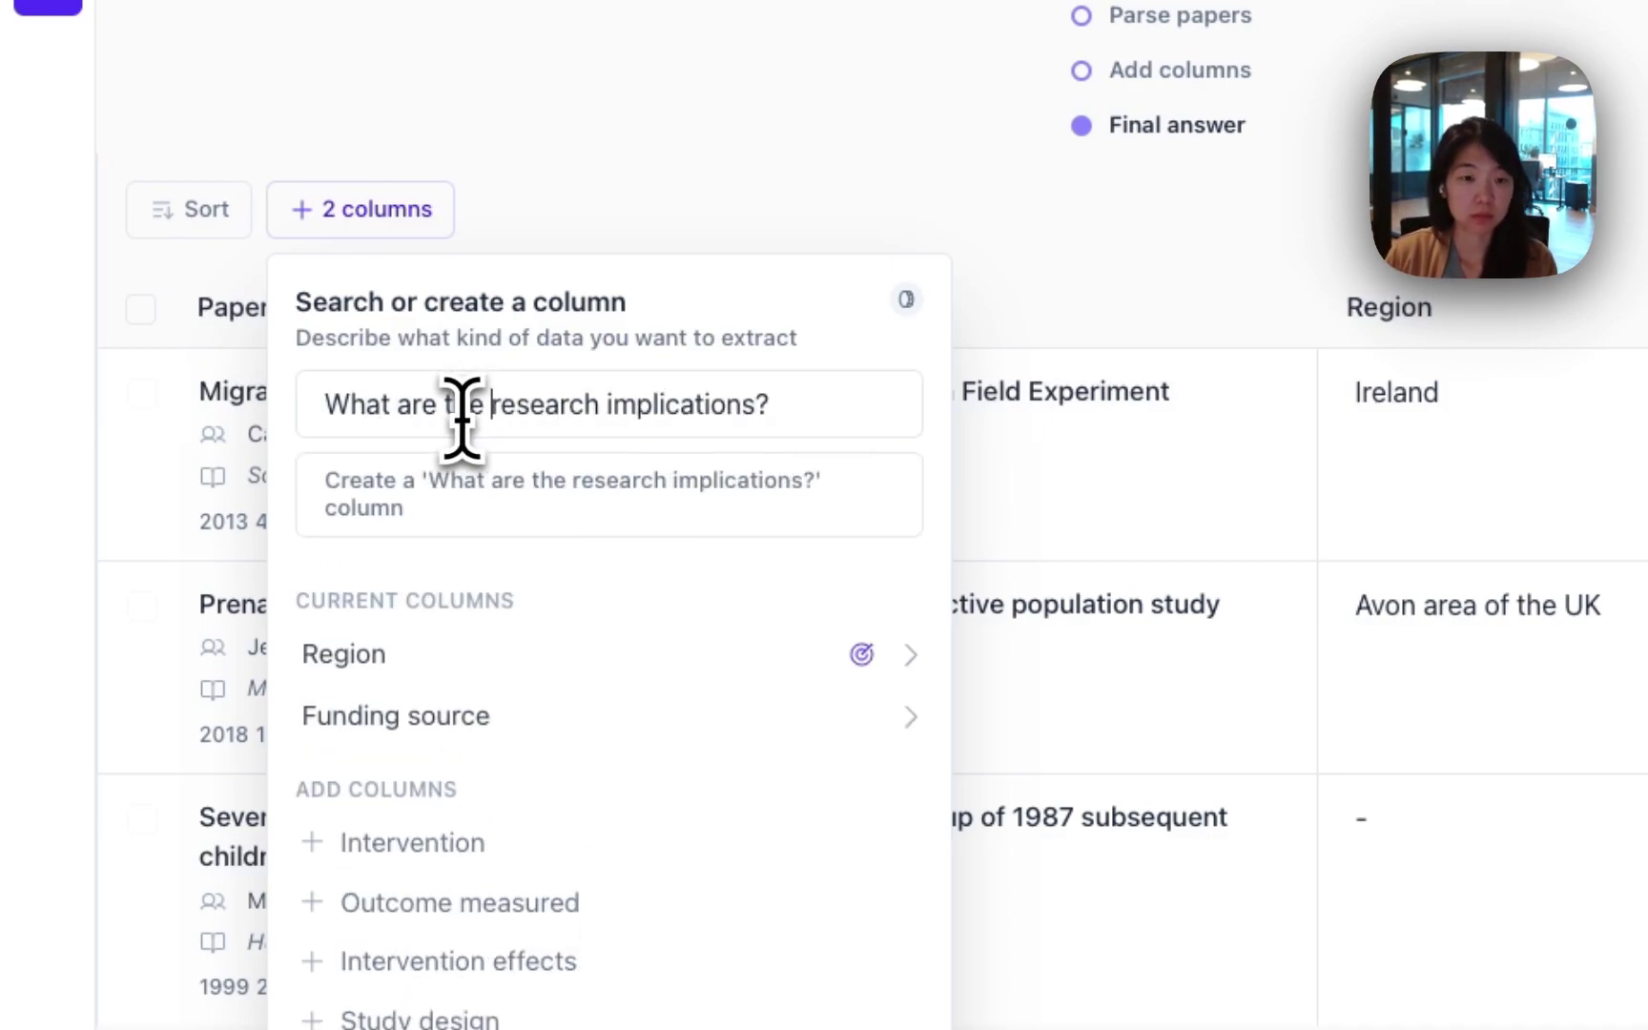
key(alt+shift+Right)
key(BackSpace)
key(BackSpace)
text(of the research)
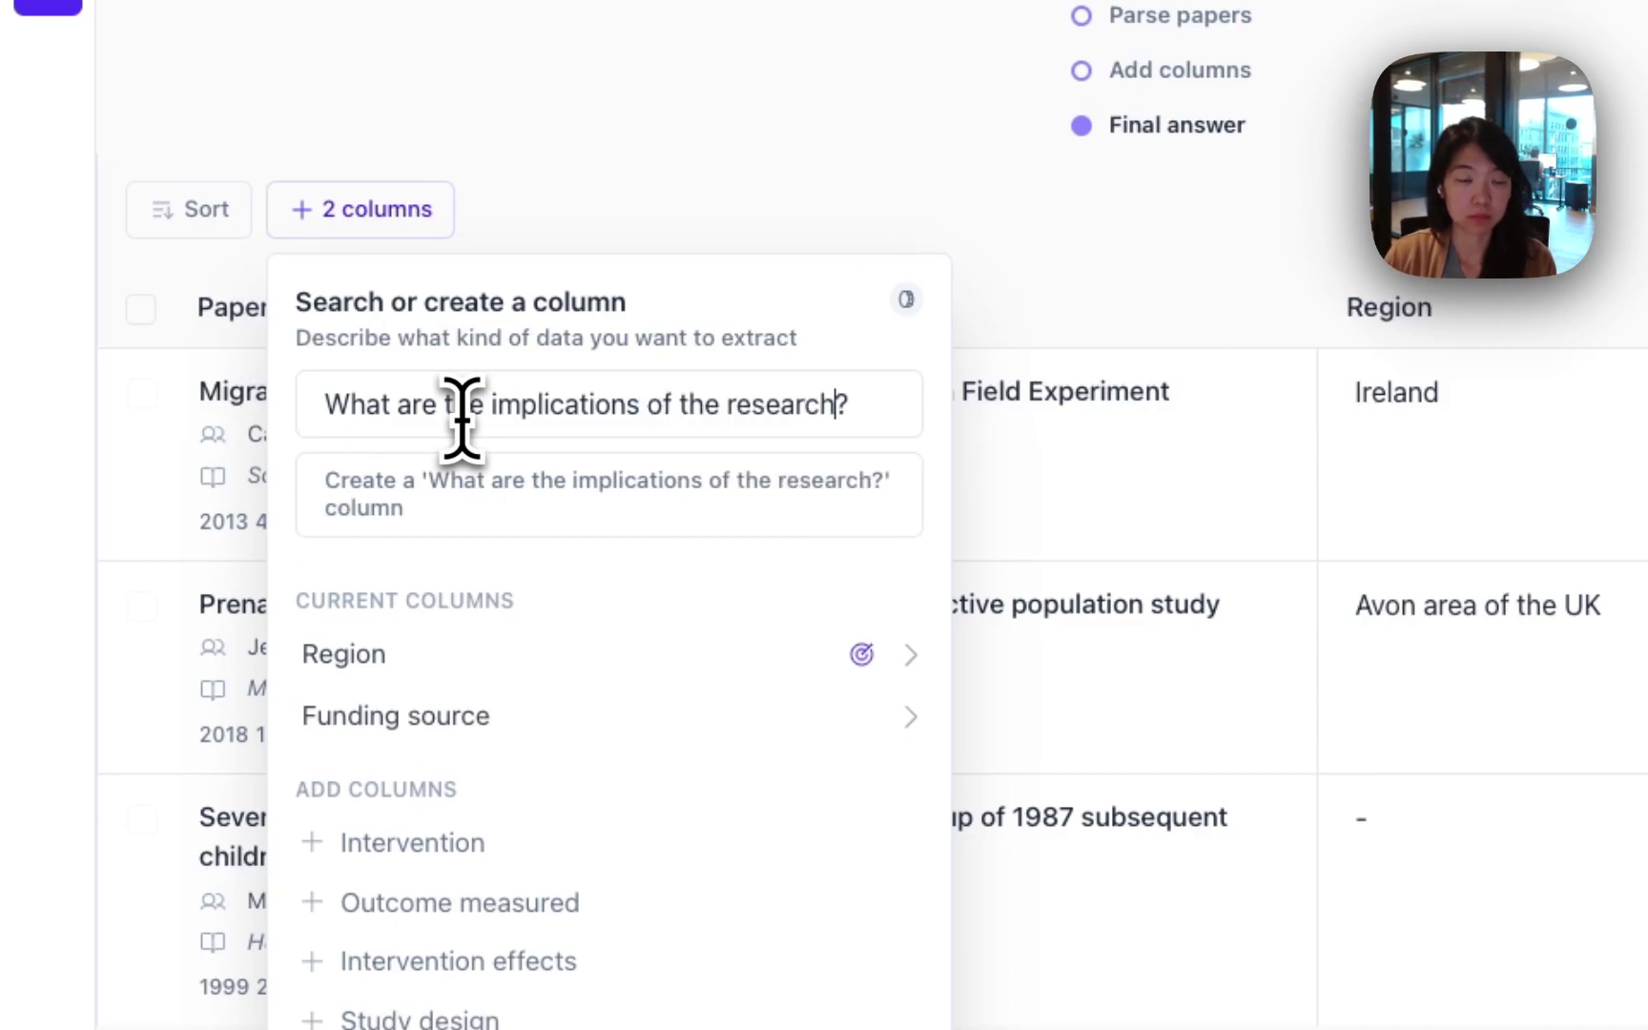
key(Return)
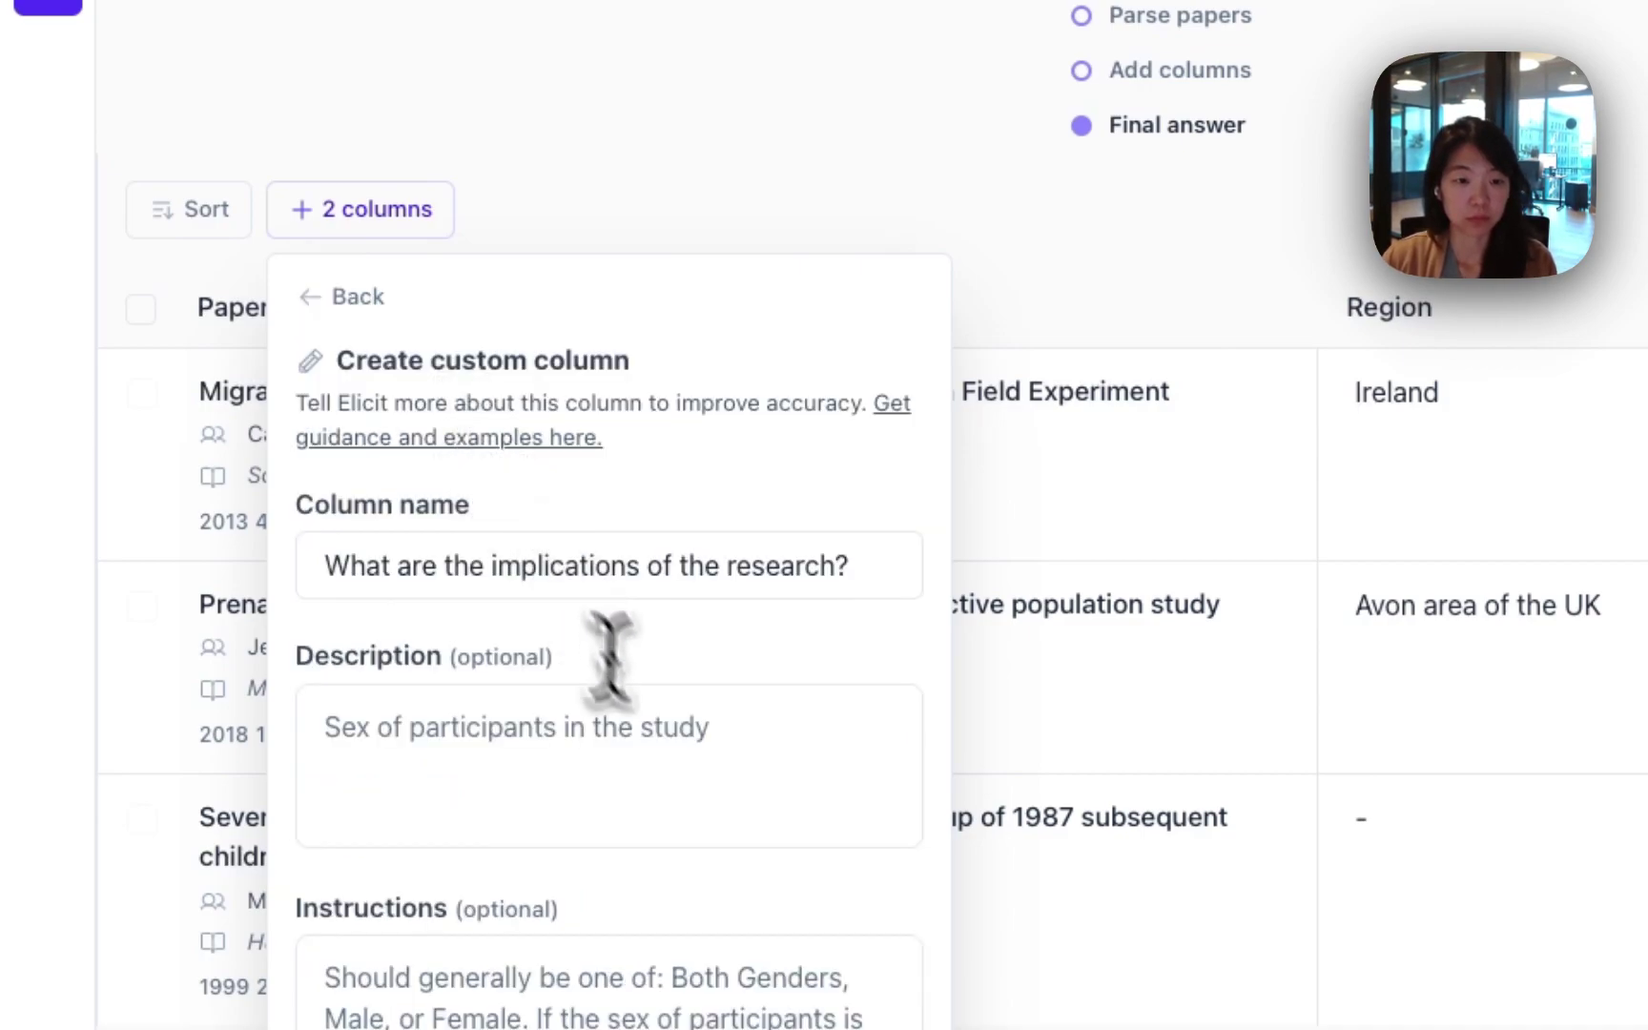
click(830, 901)
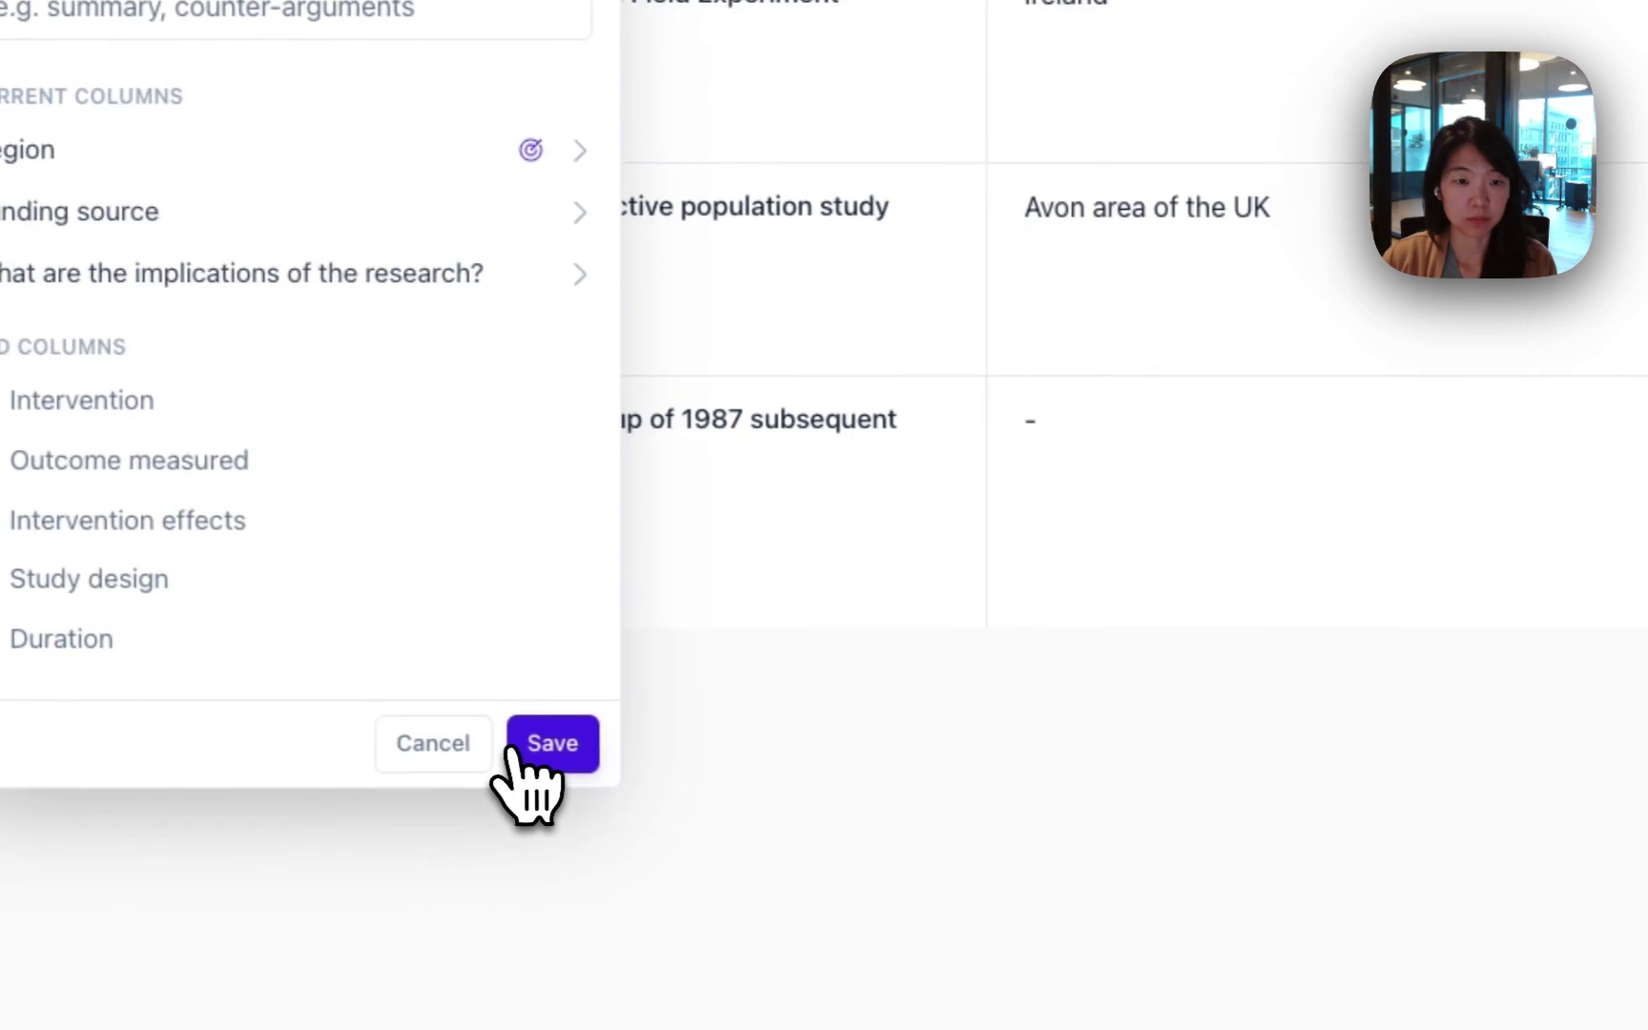
- Switch the implications column to high-accuracy mode and save to extract answers
click(577, 281)
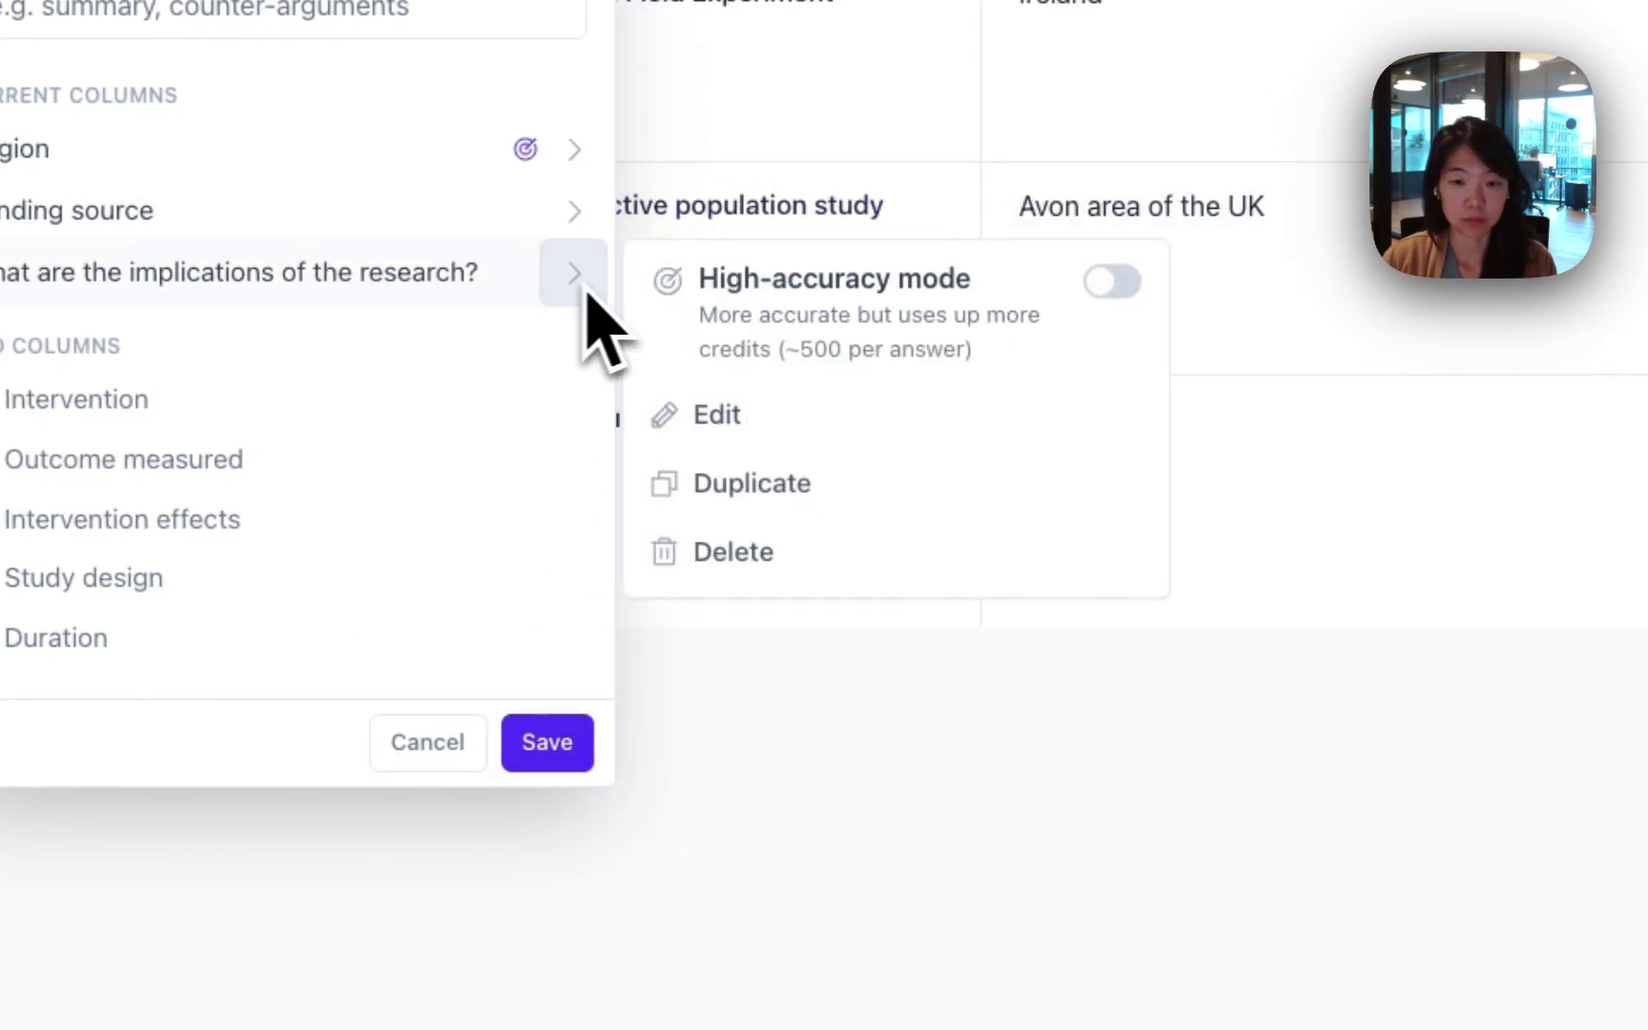
click(1112, 280)
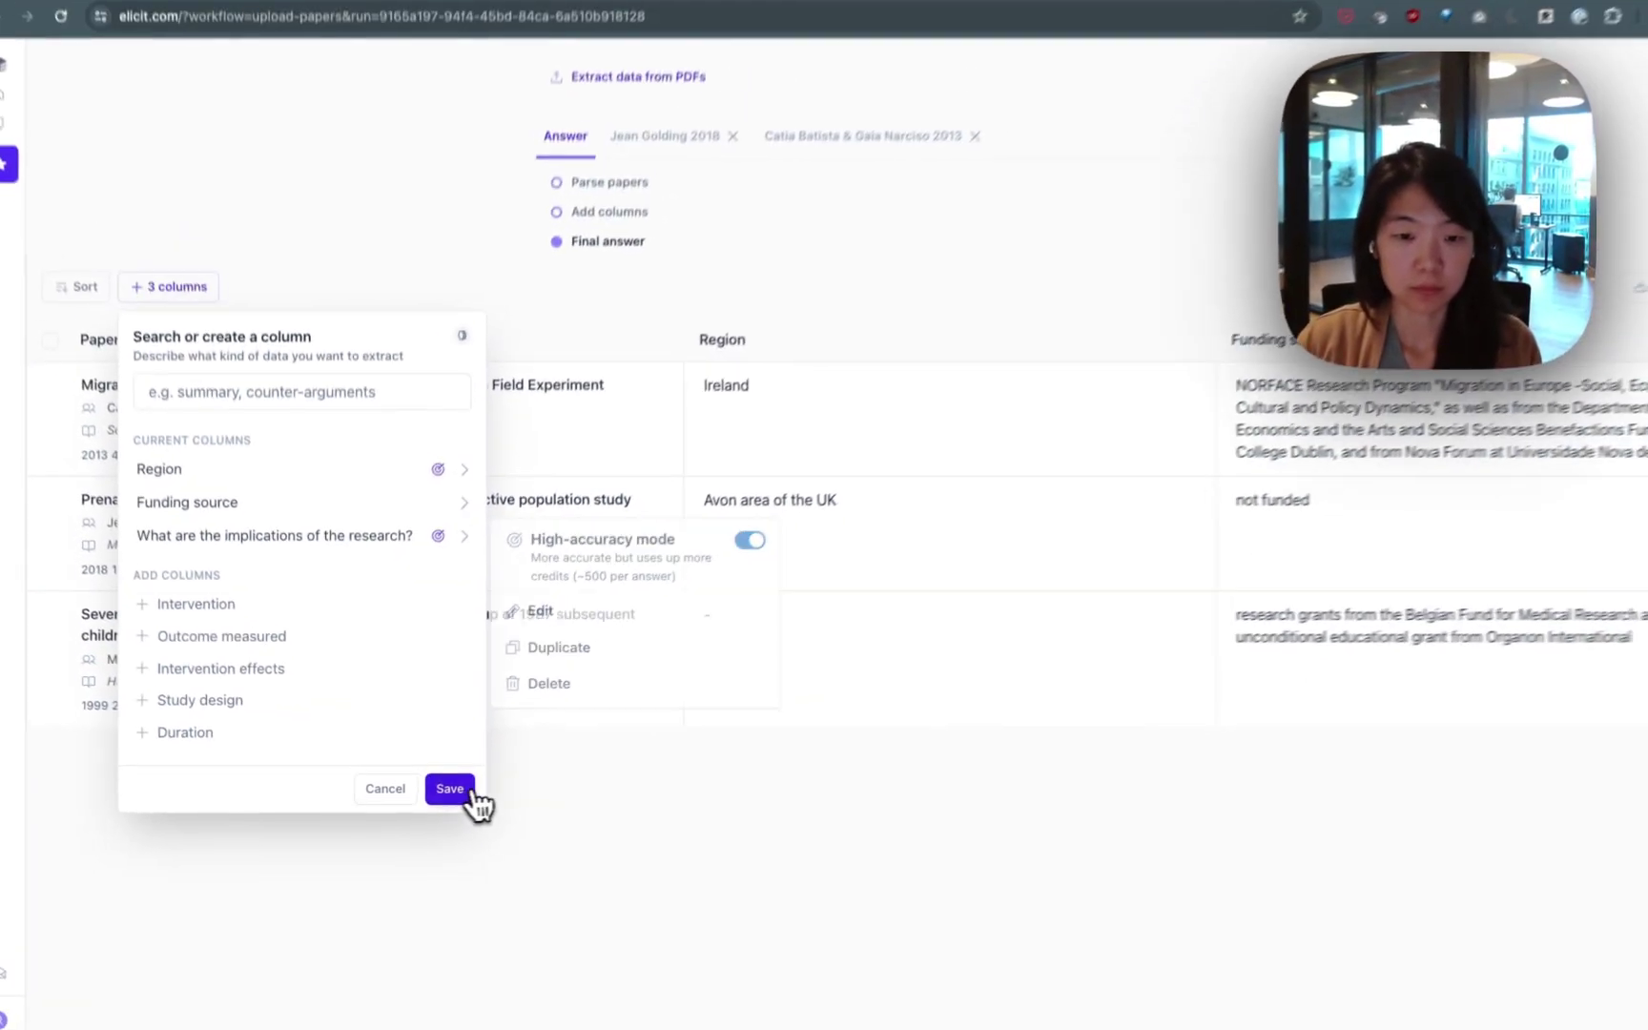
click(470, 794)
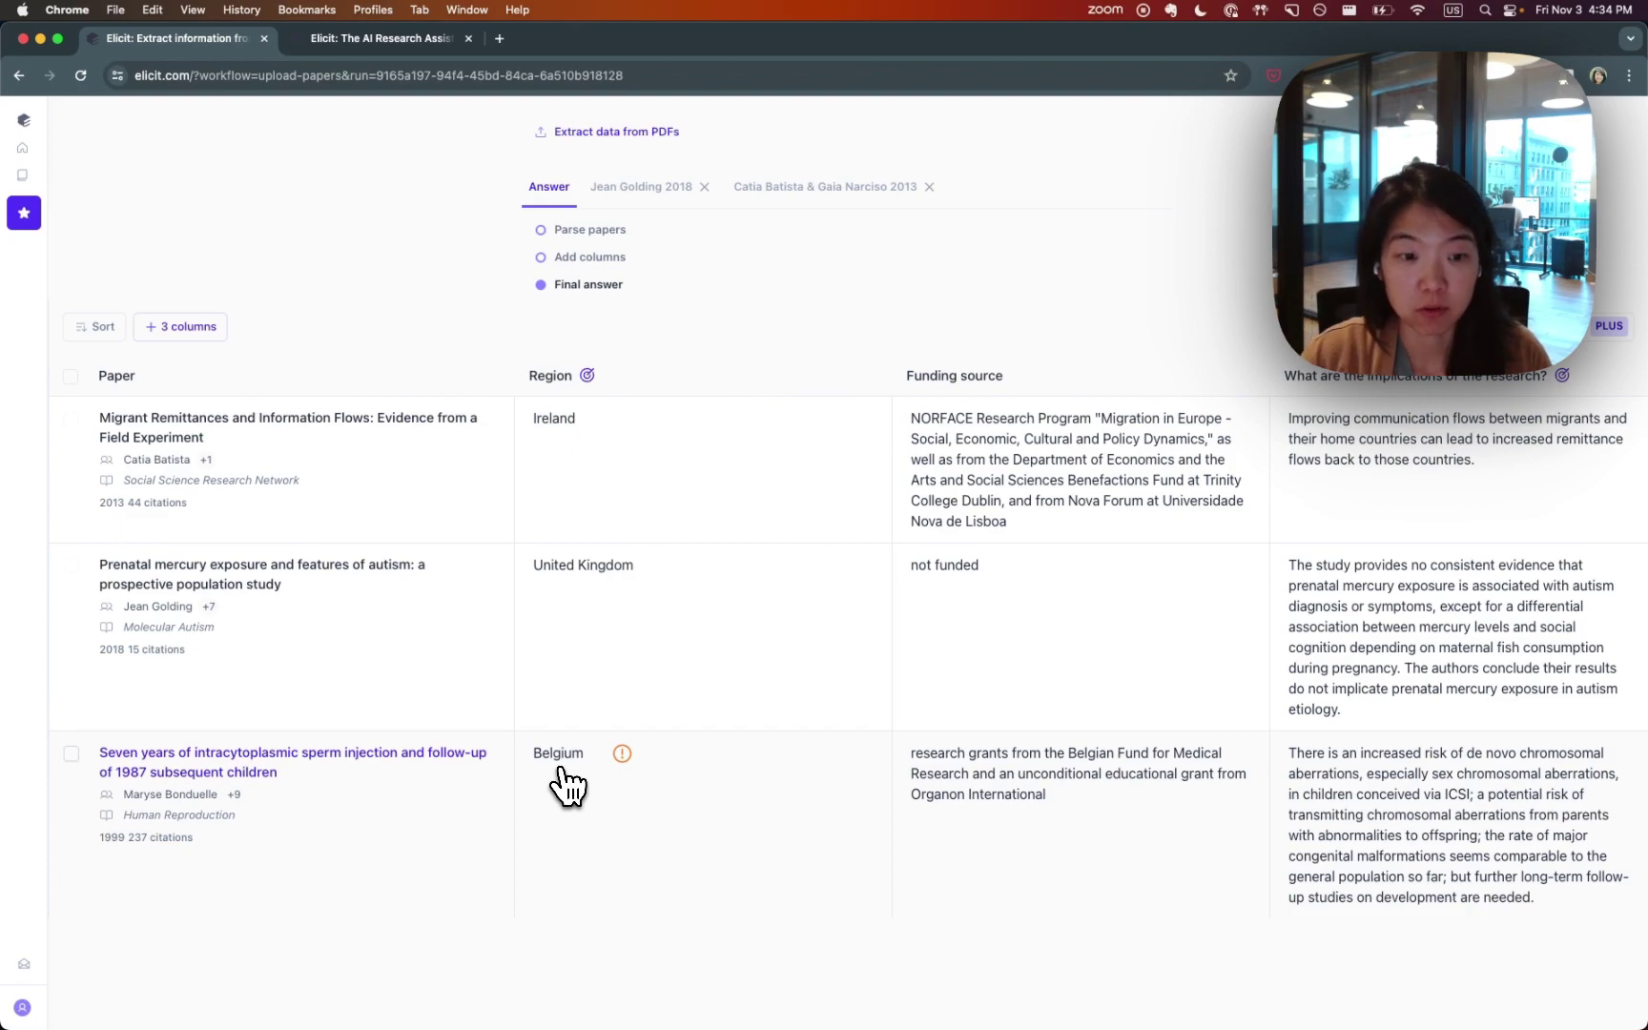
- Open the full paper at the quote behind the low-confidence Belgium answer, then return to the table
mouse_move(624, 756)
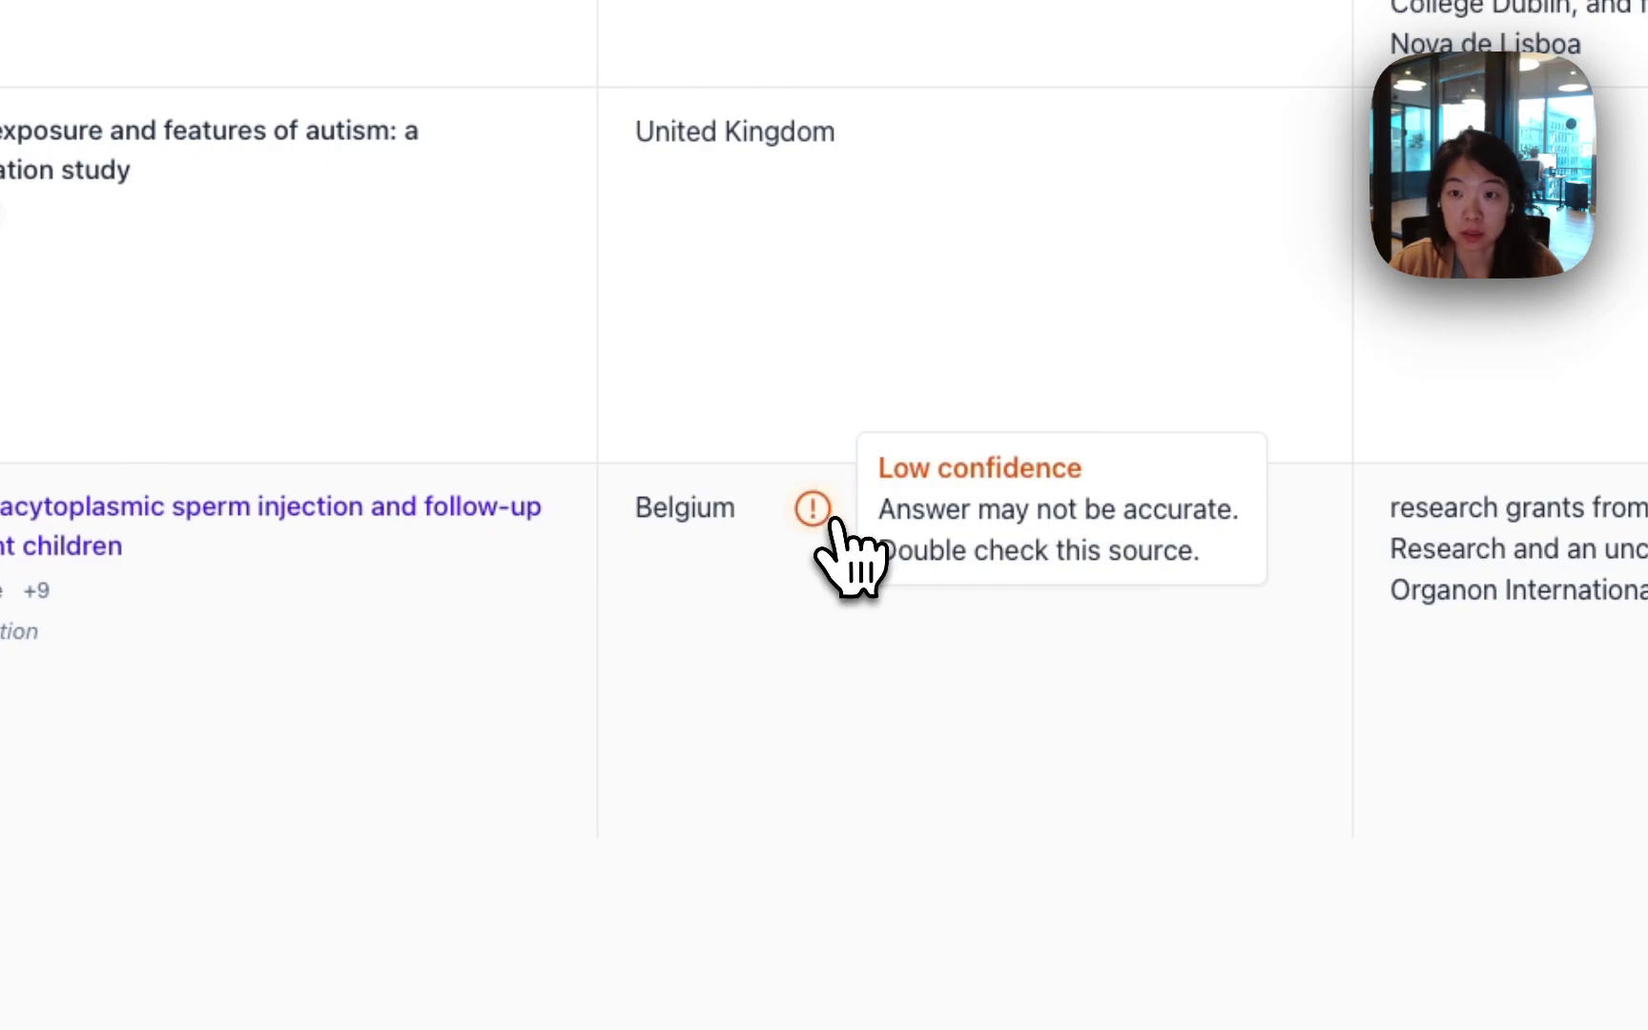
click(666, 519)
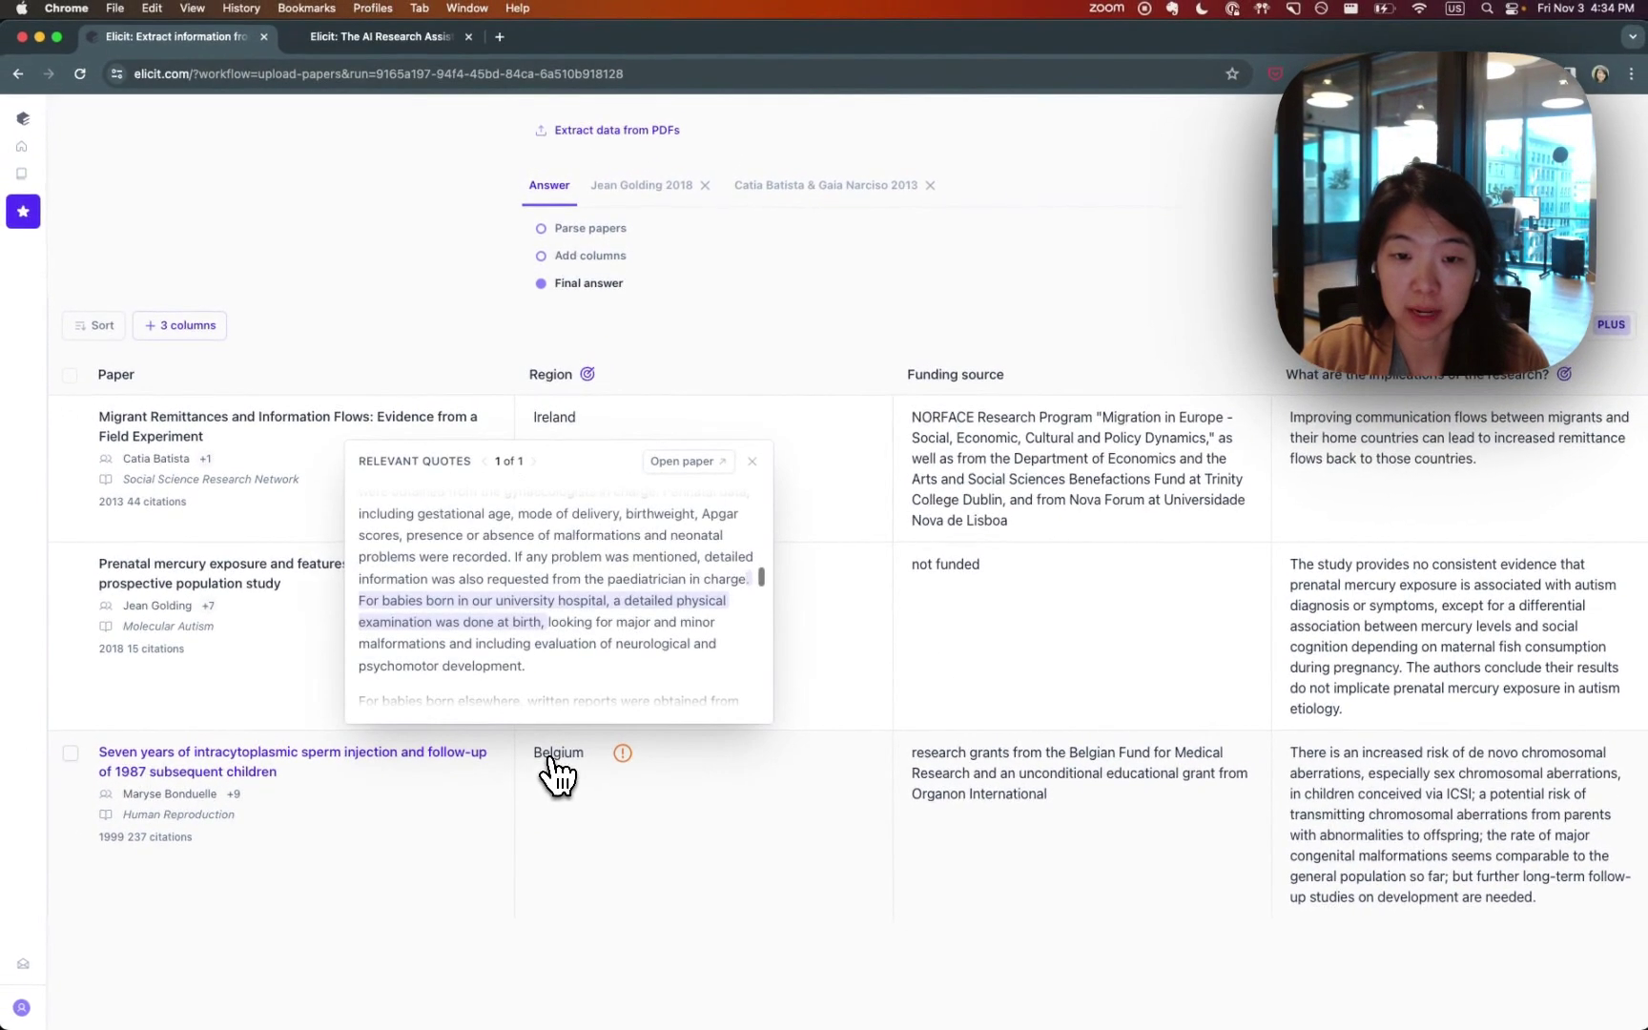
scroll(578, 680, up, 2)
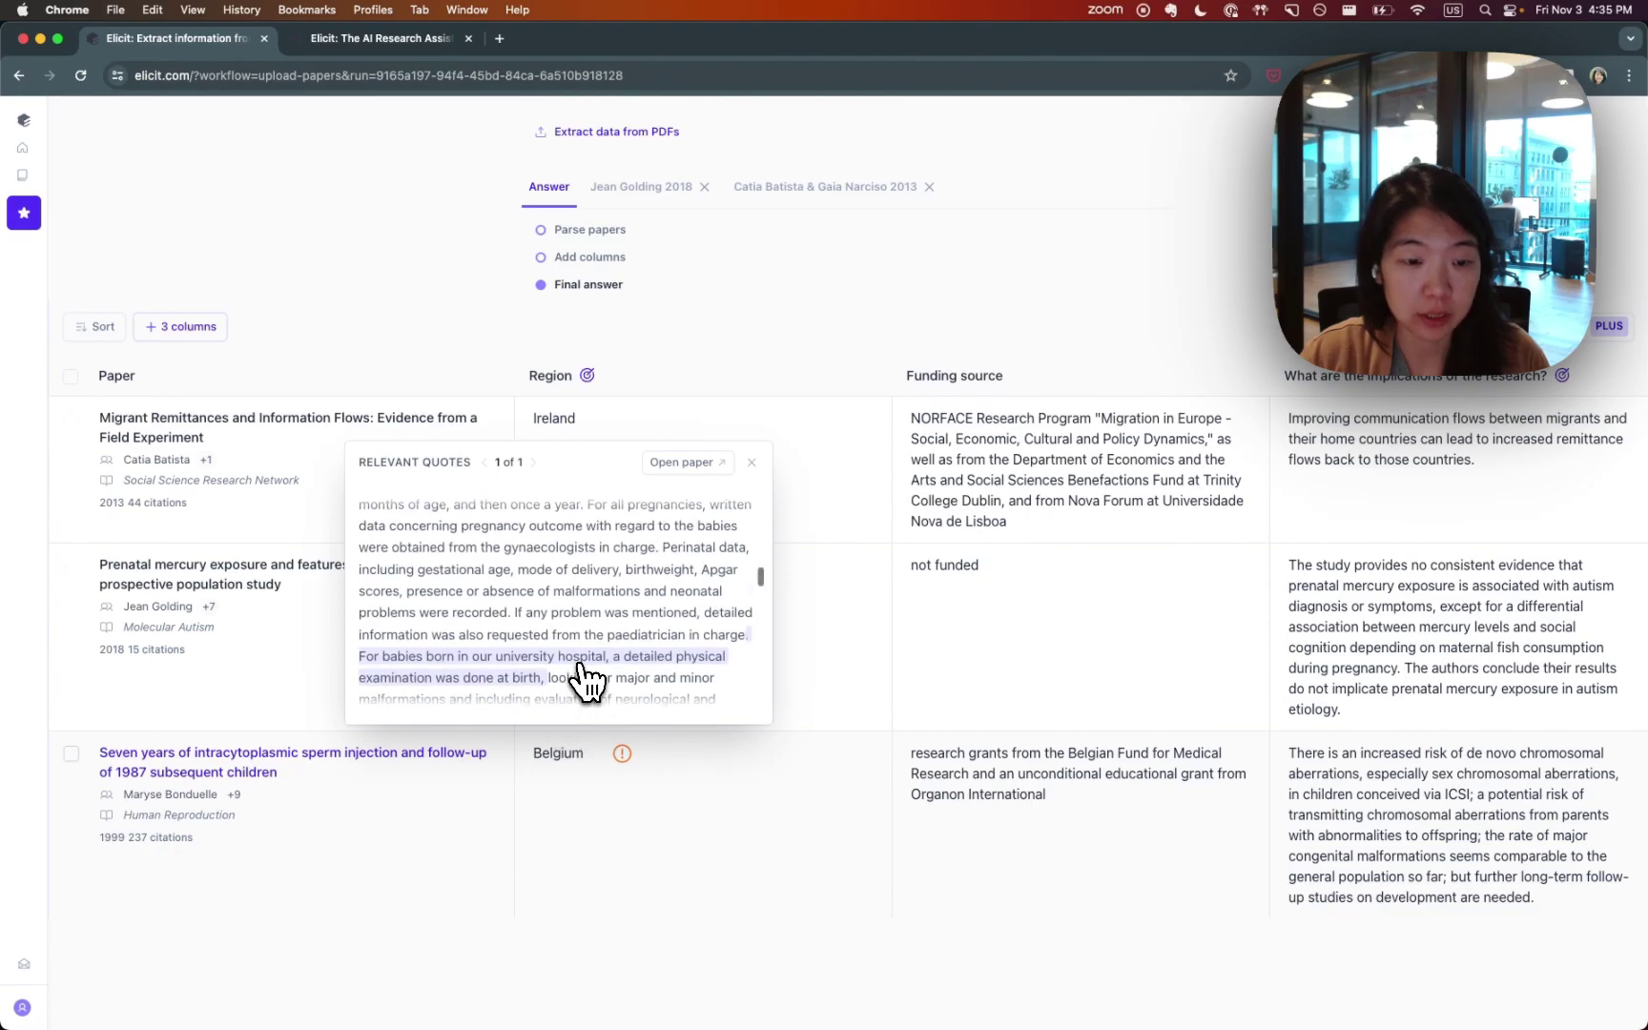
scroll(578, 680, down, 3)
click(682, 464)
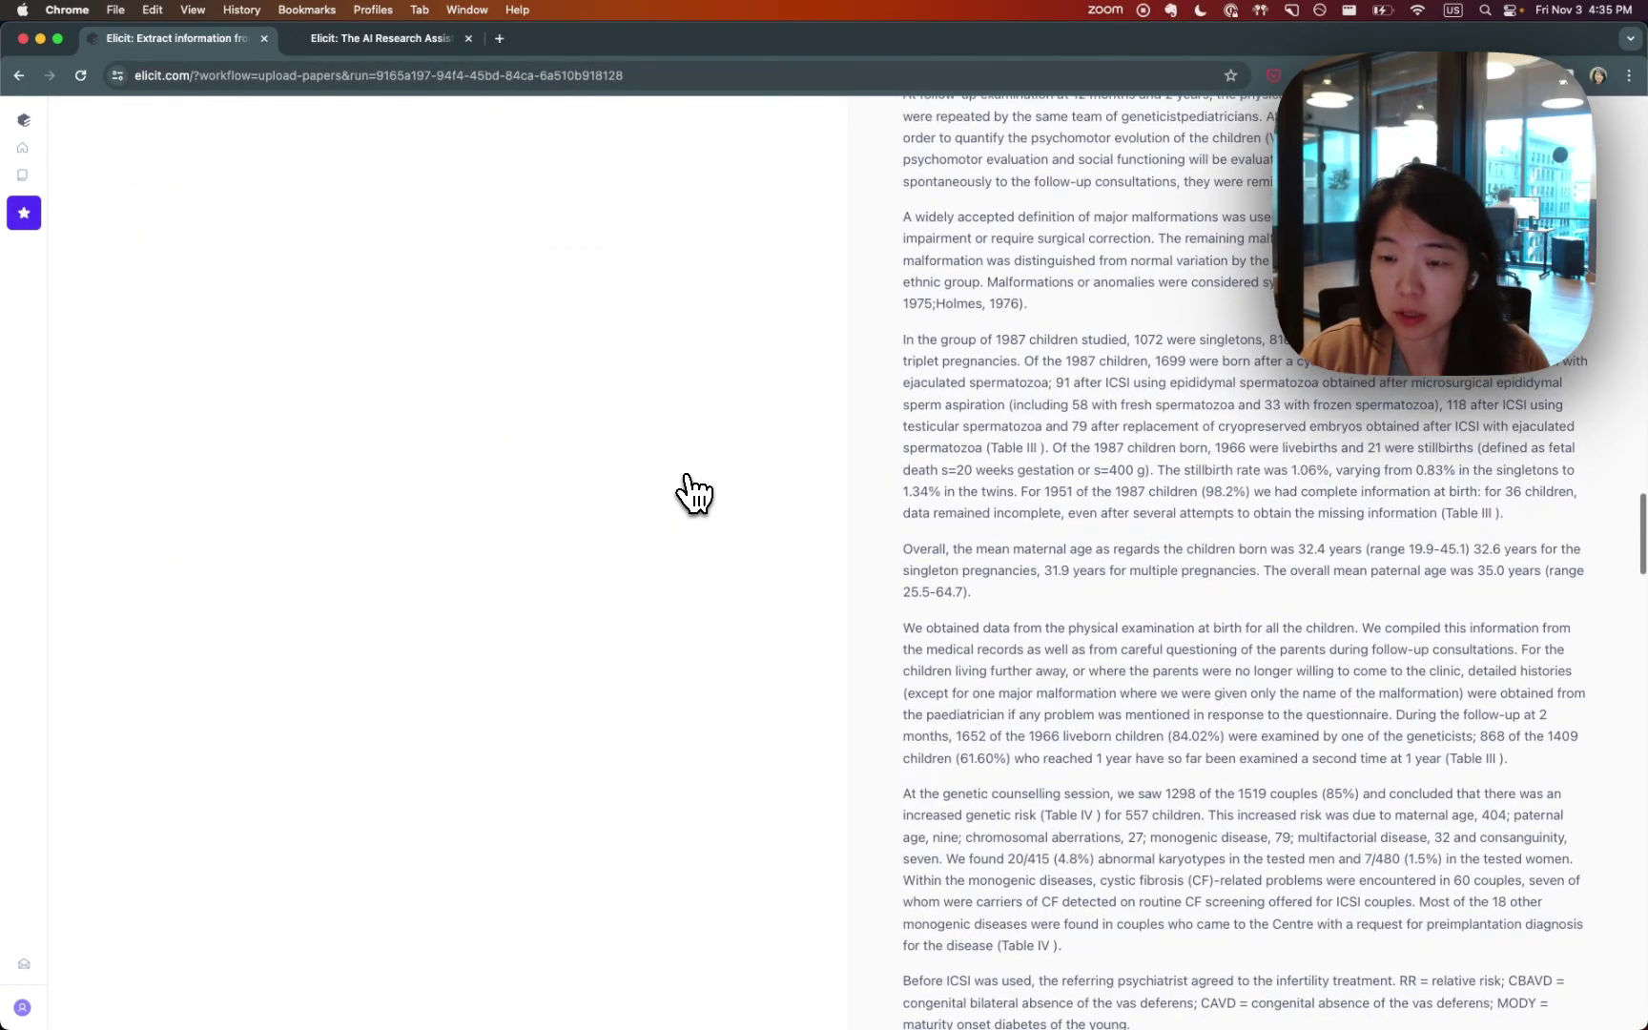
click(508, 189)
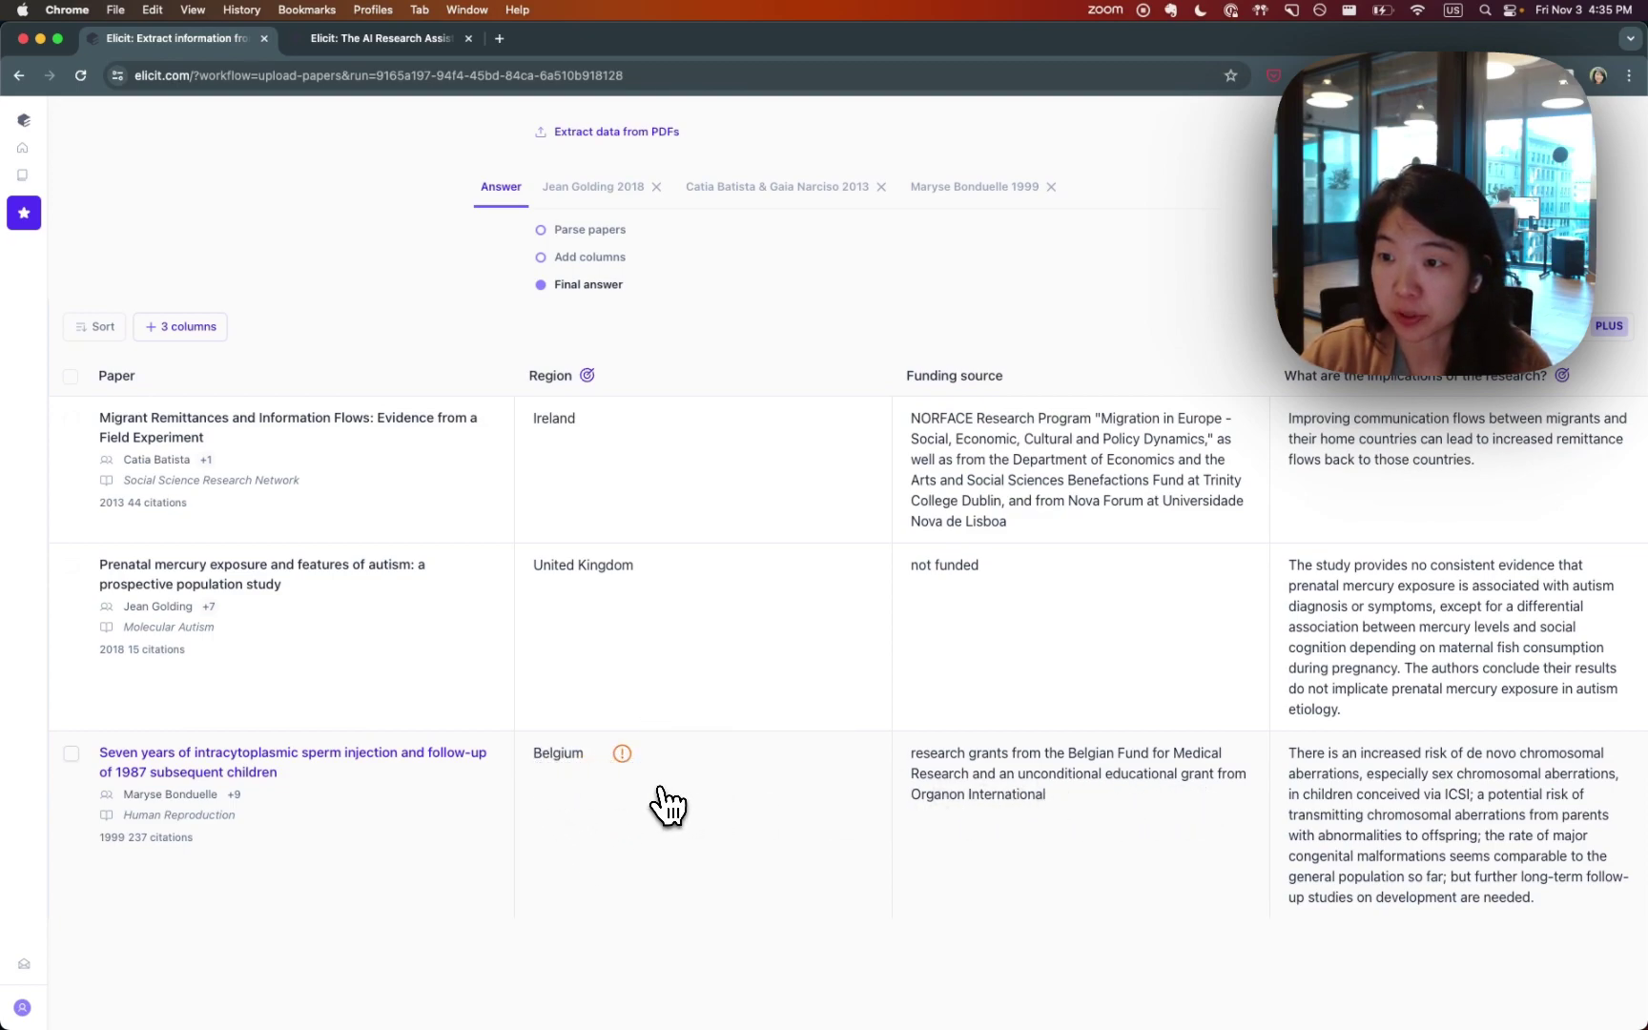
- Select the implications column heading text and bring up the list of table columns
drag(1285, 375, 1527, 368)
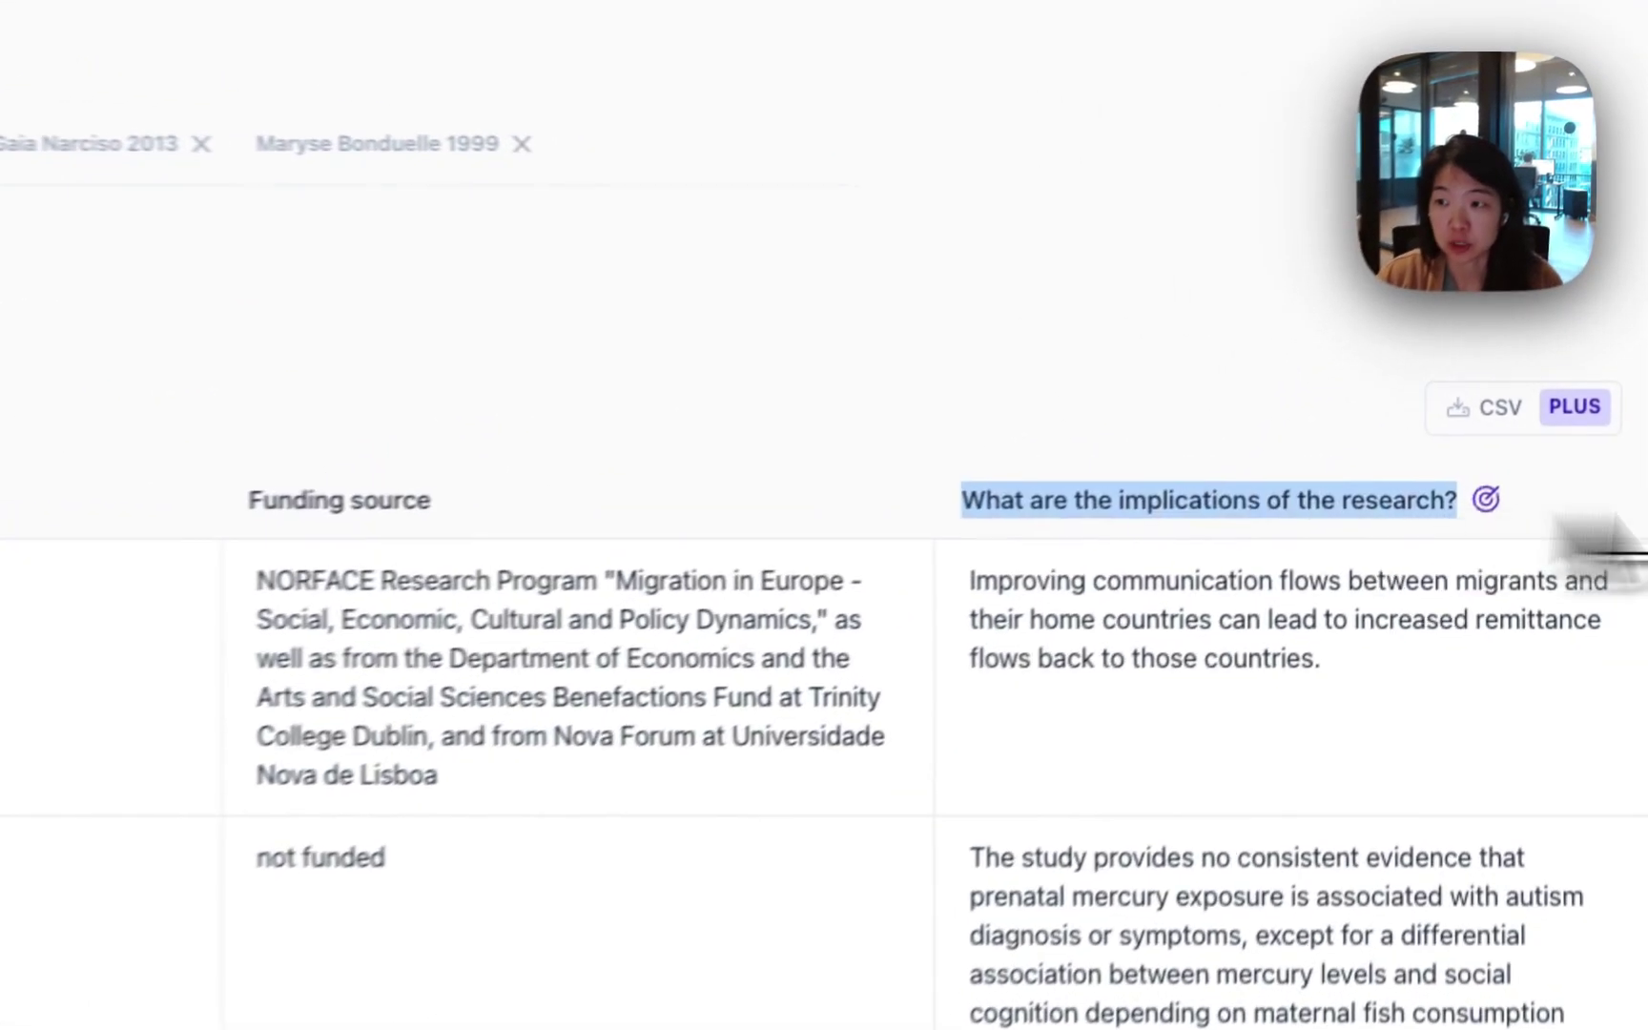
drag(1410, 501, 1442, 522)
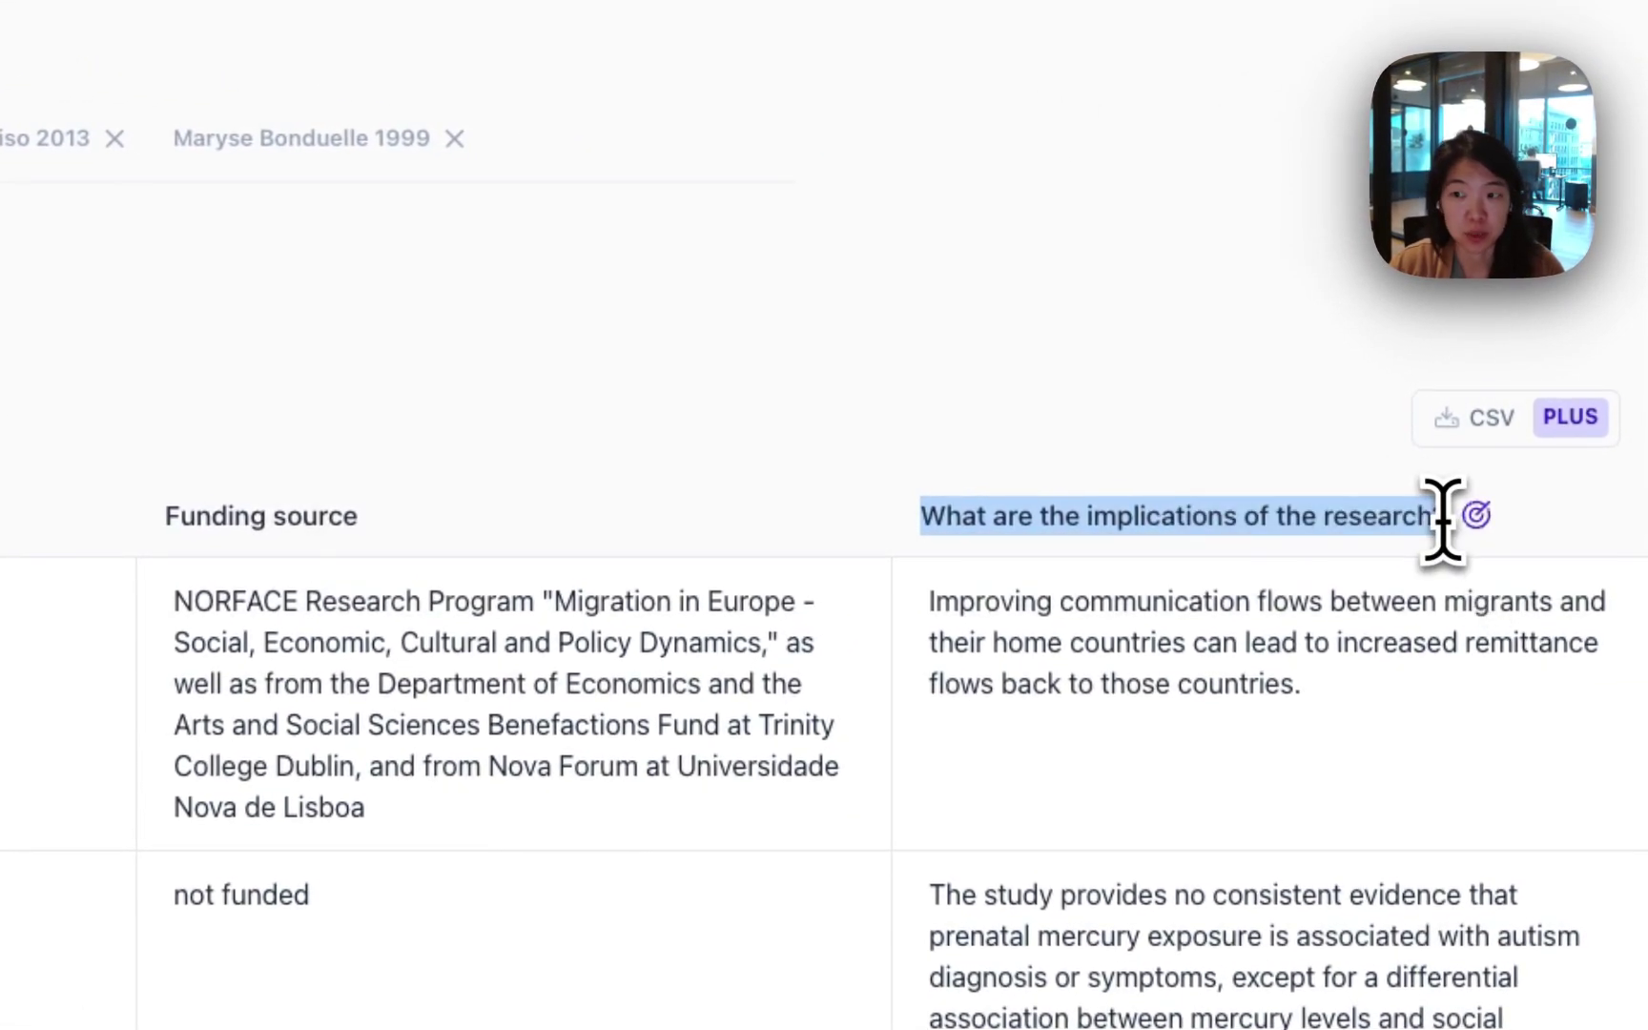
click(272, 434)
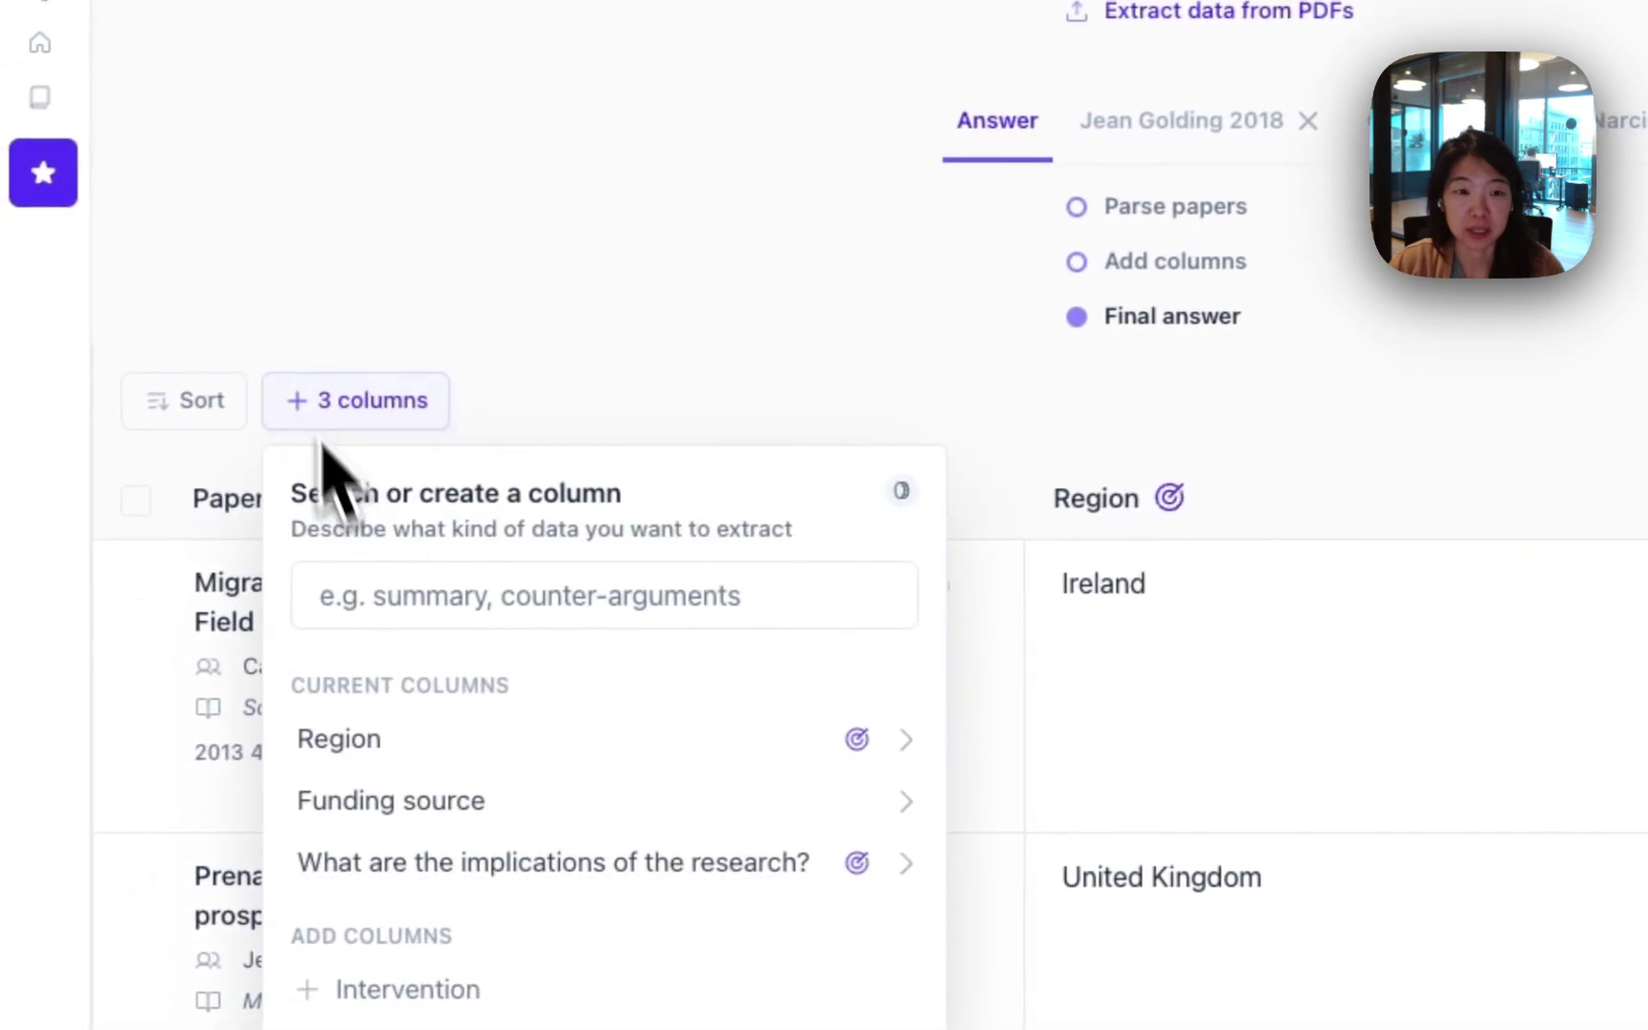
click(701, 177)
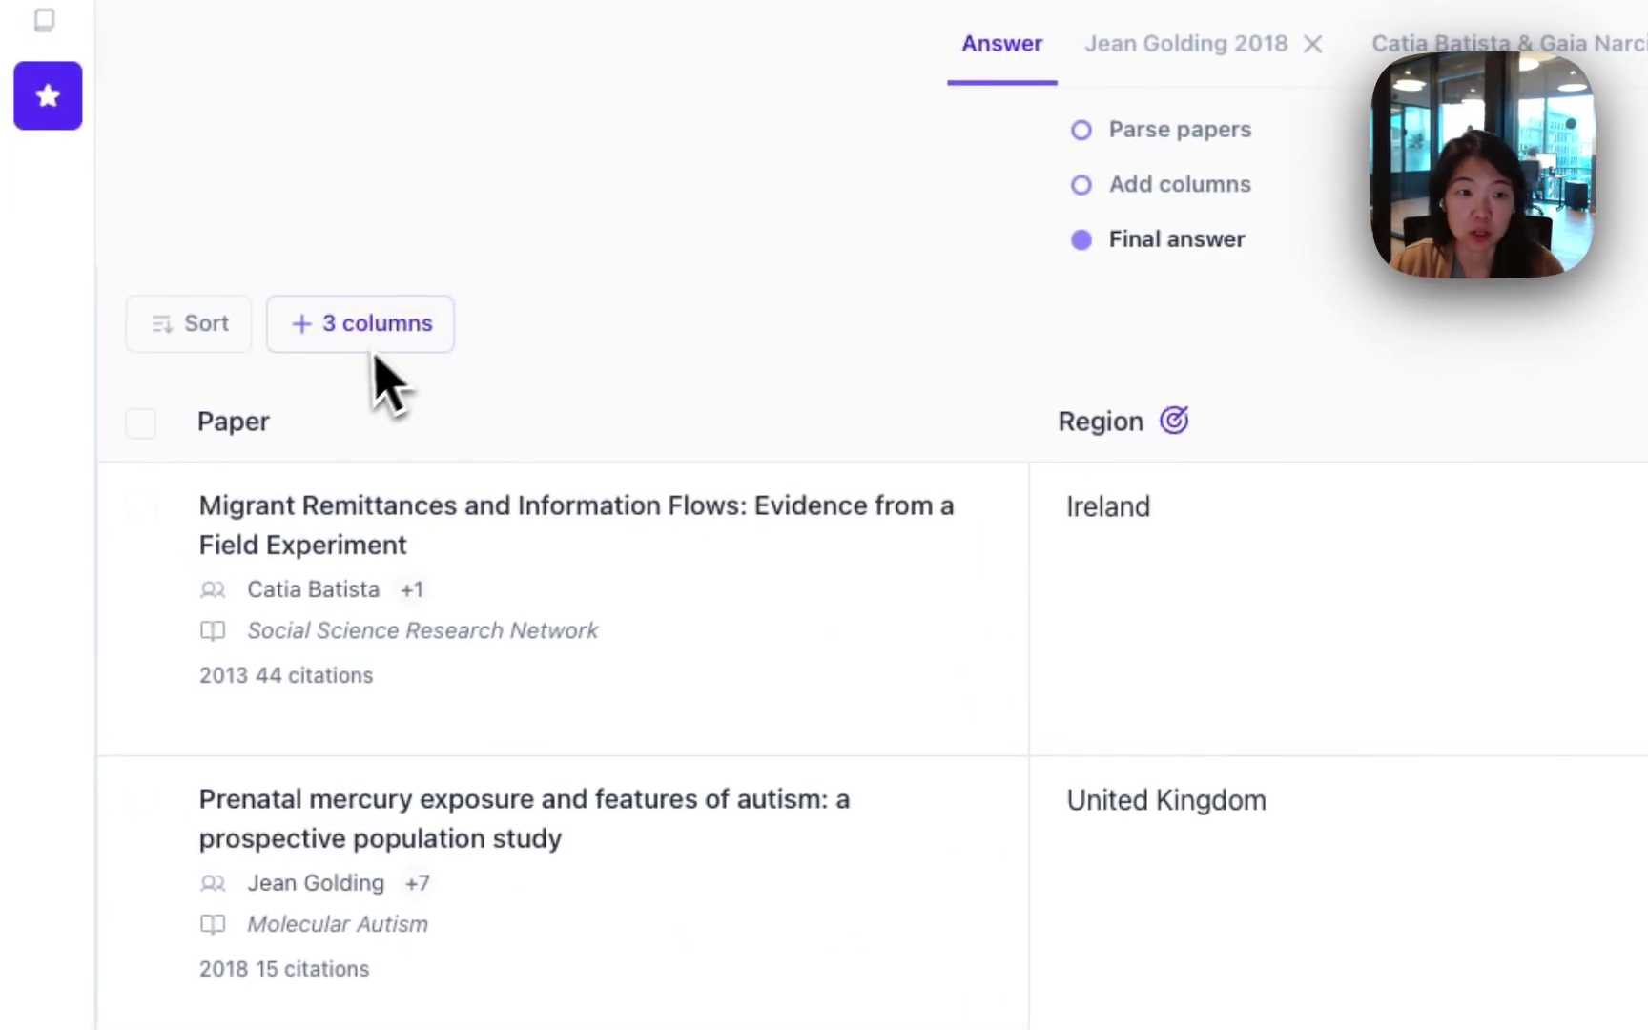
click(345, 341)
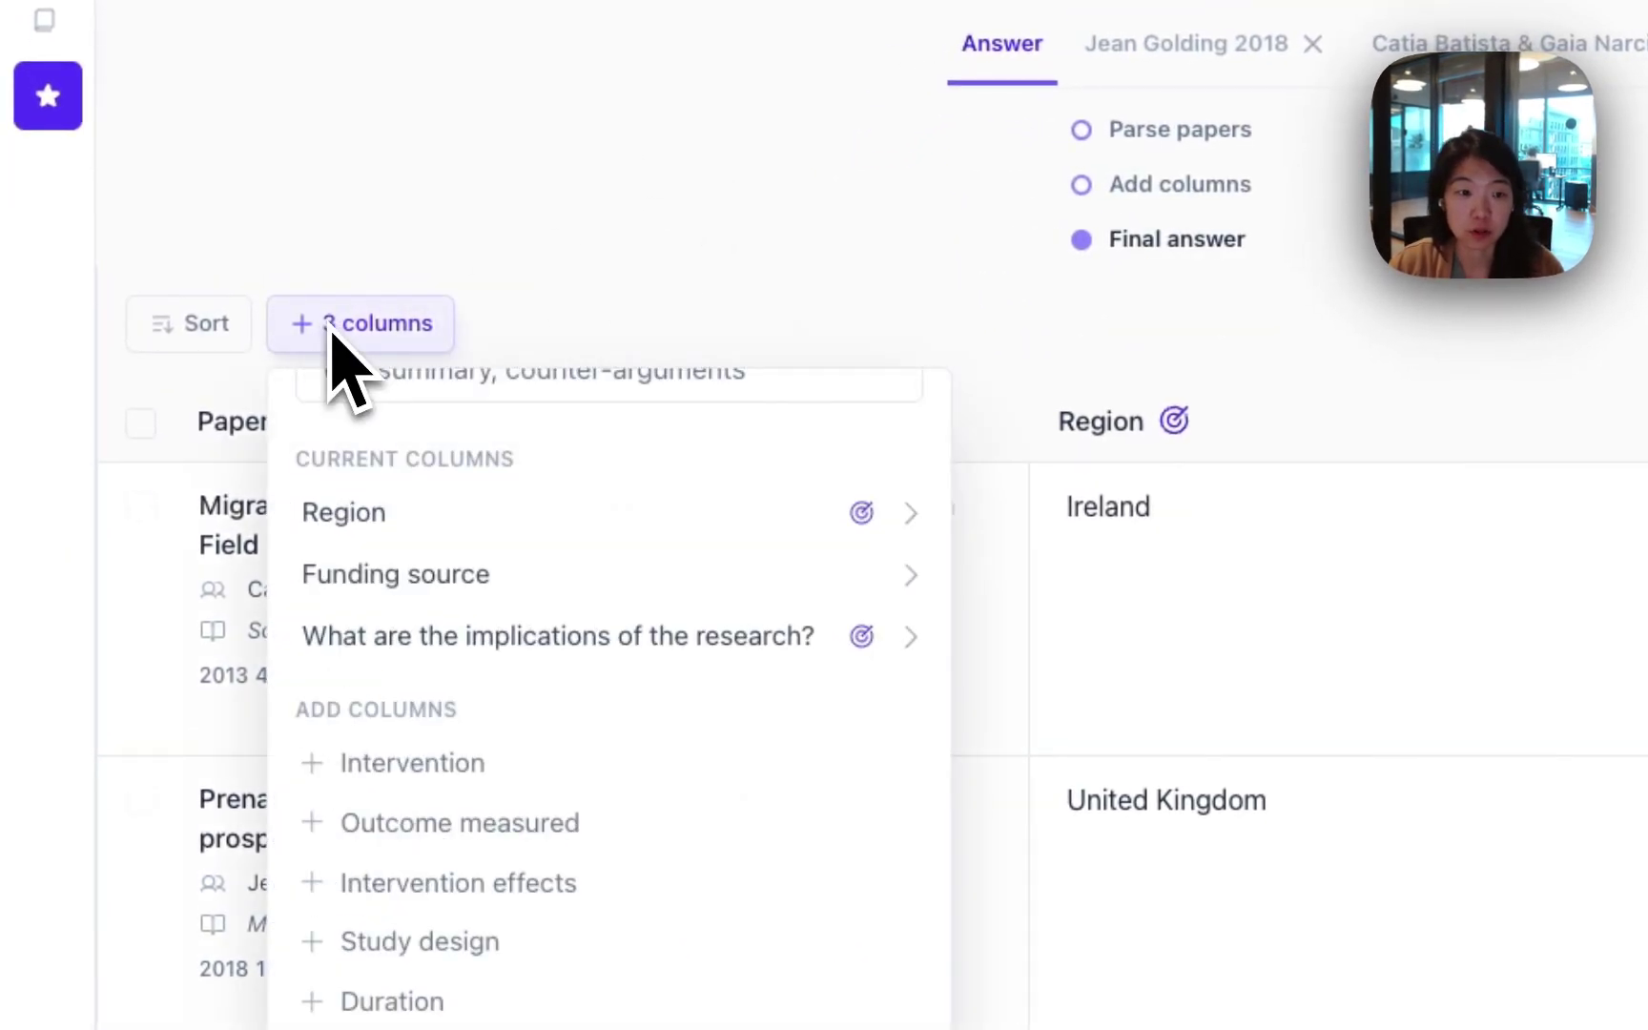
scroll(489, 761, down, 5)
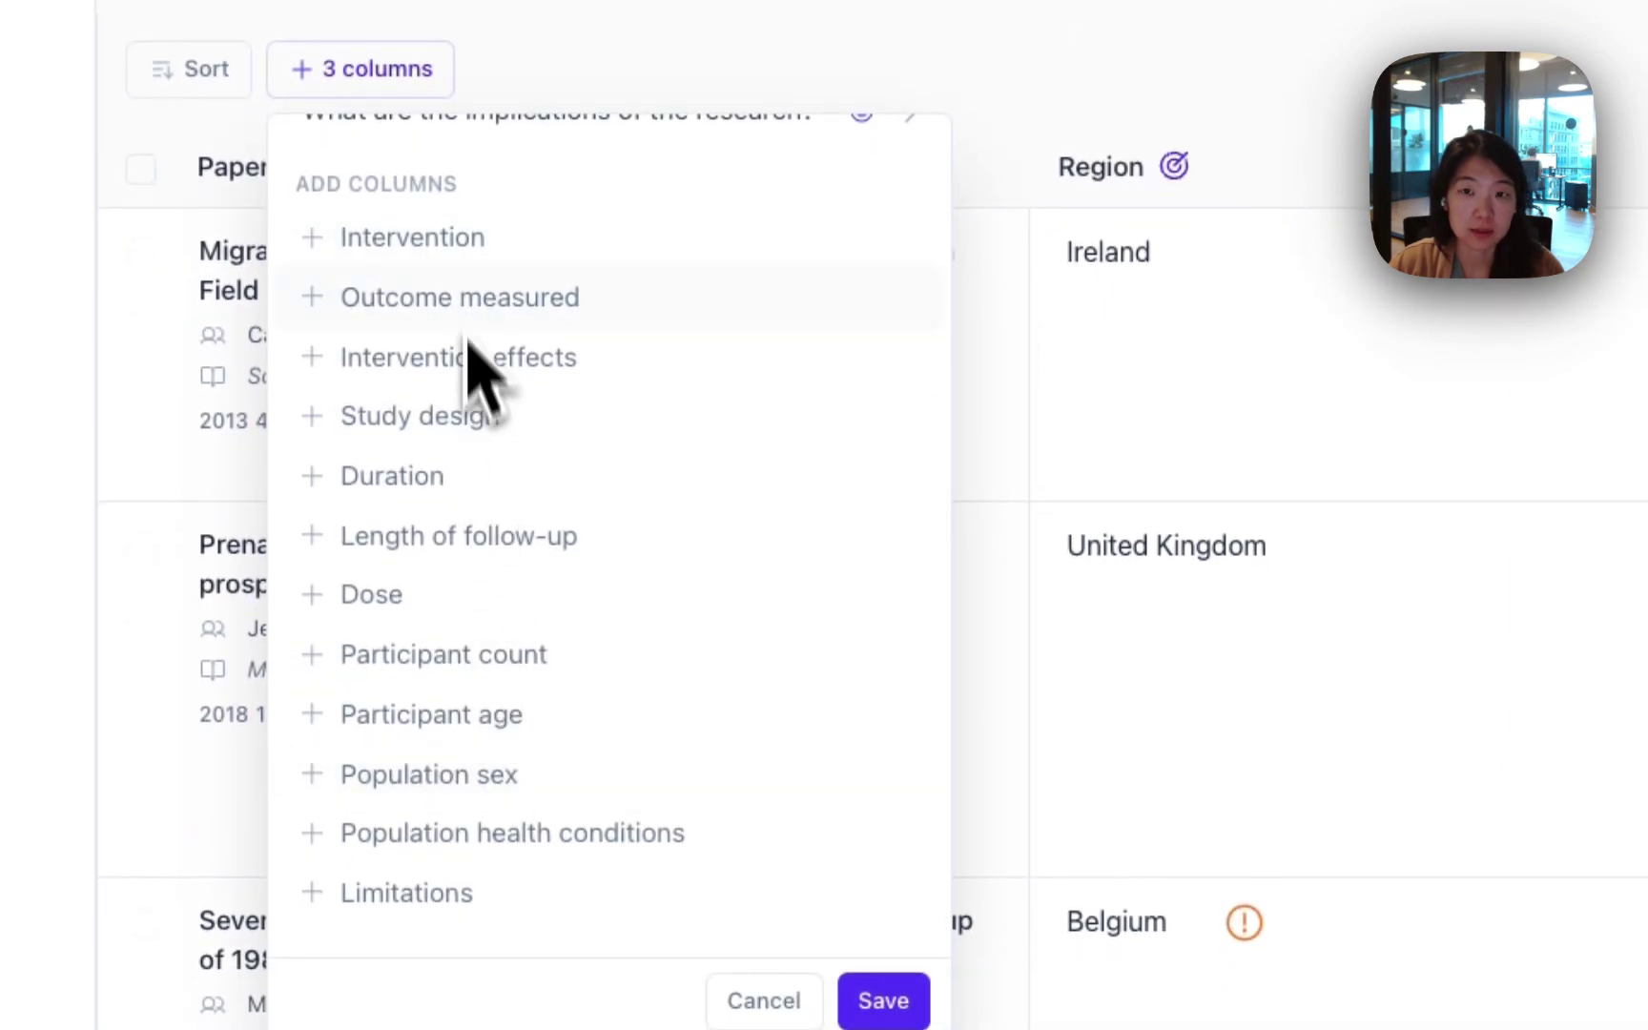
scroll(587, 686, up, 5)
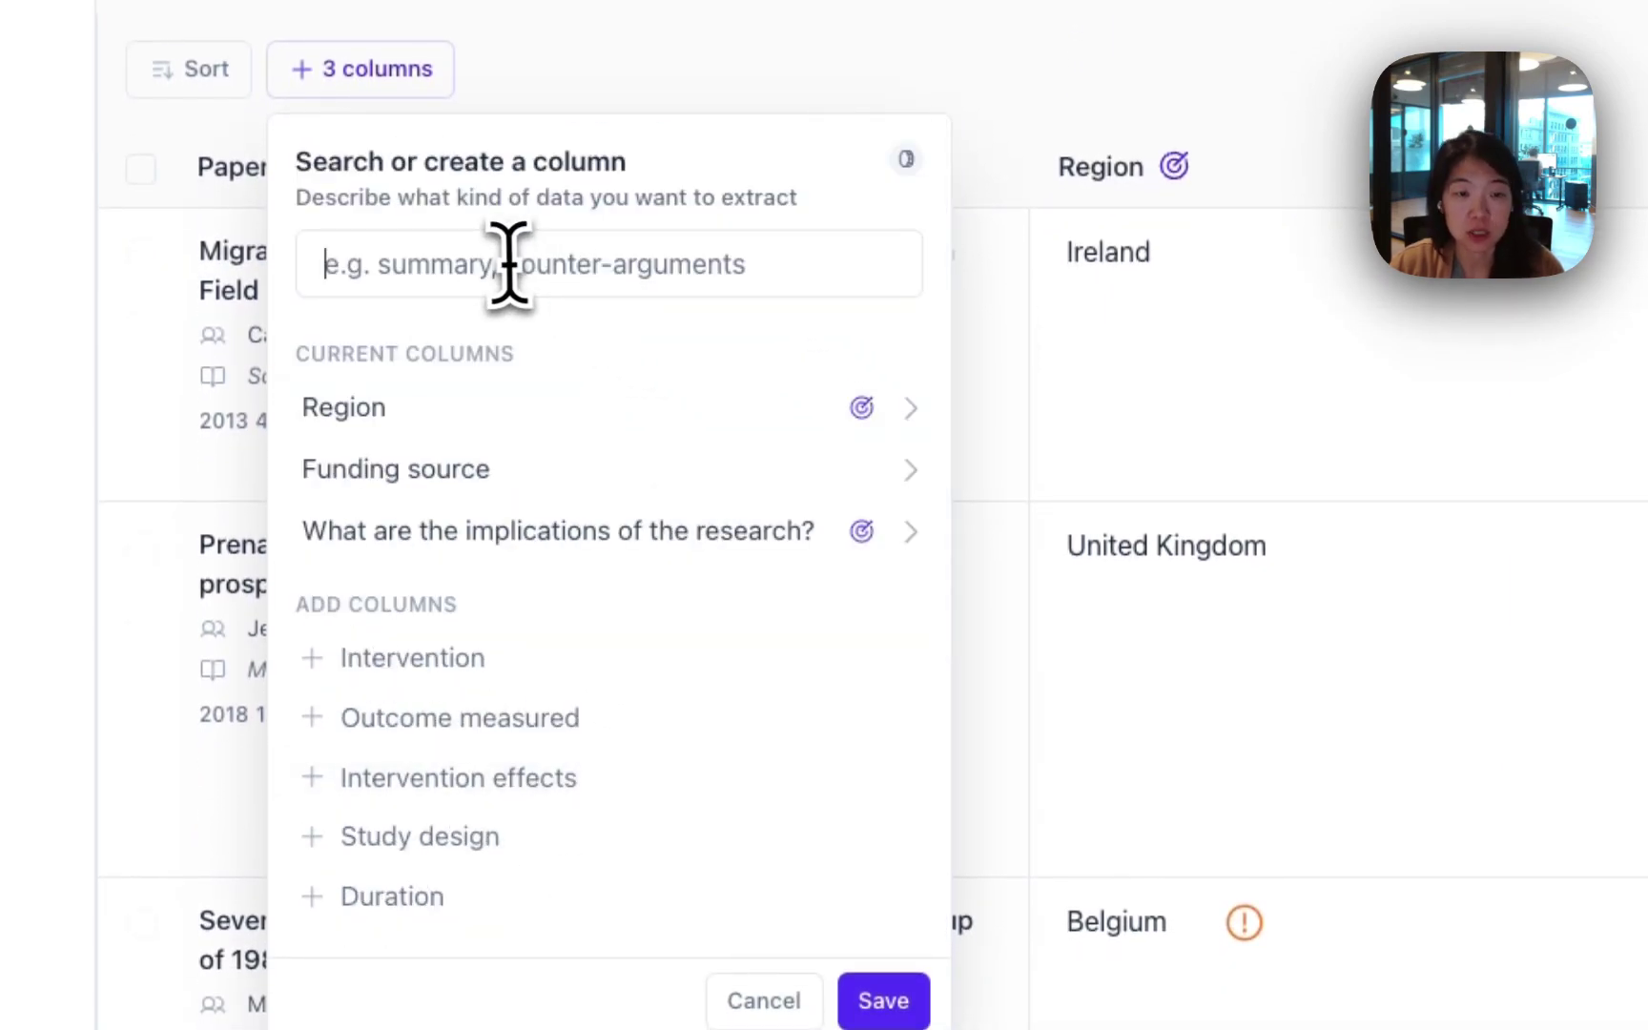
- Review the edit form of the 'What are the implications of the research?' column
click(910, 534)
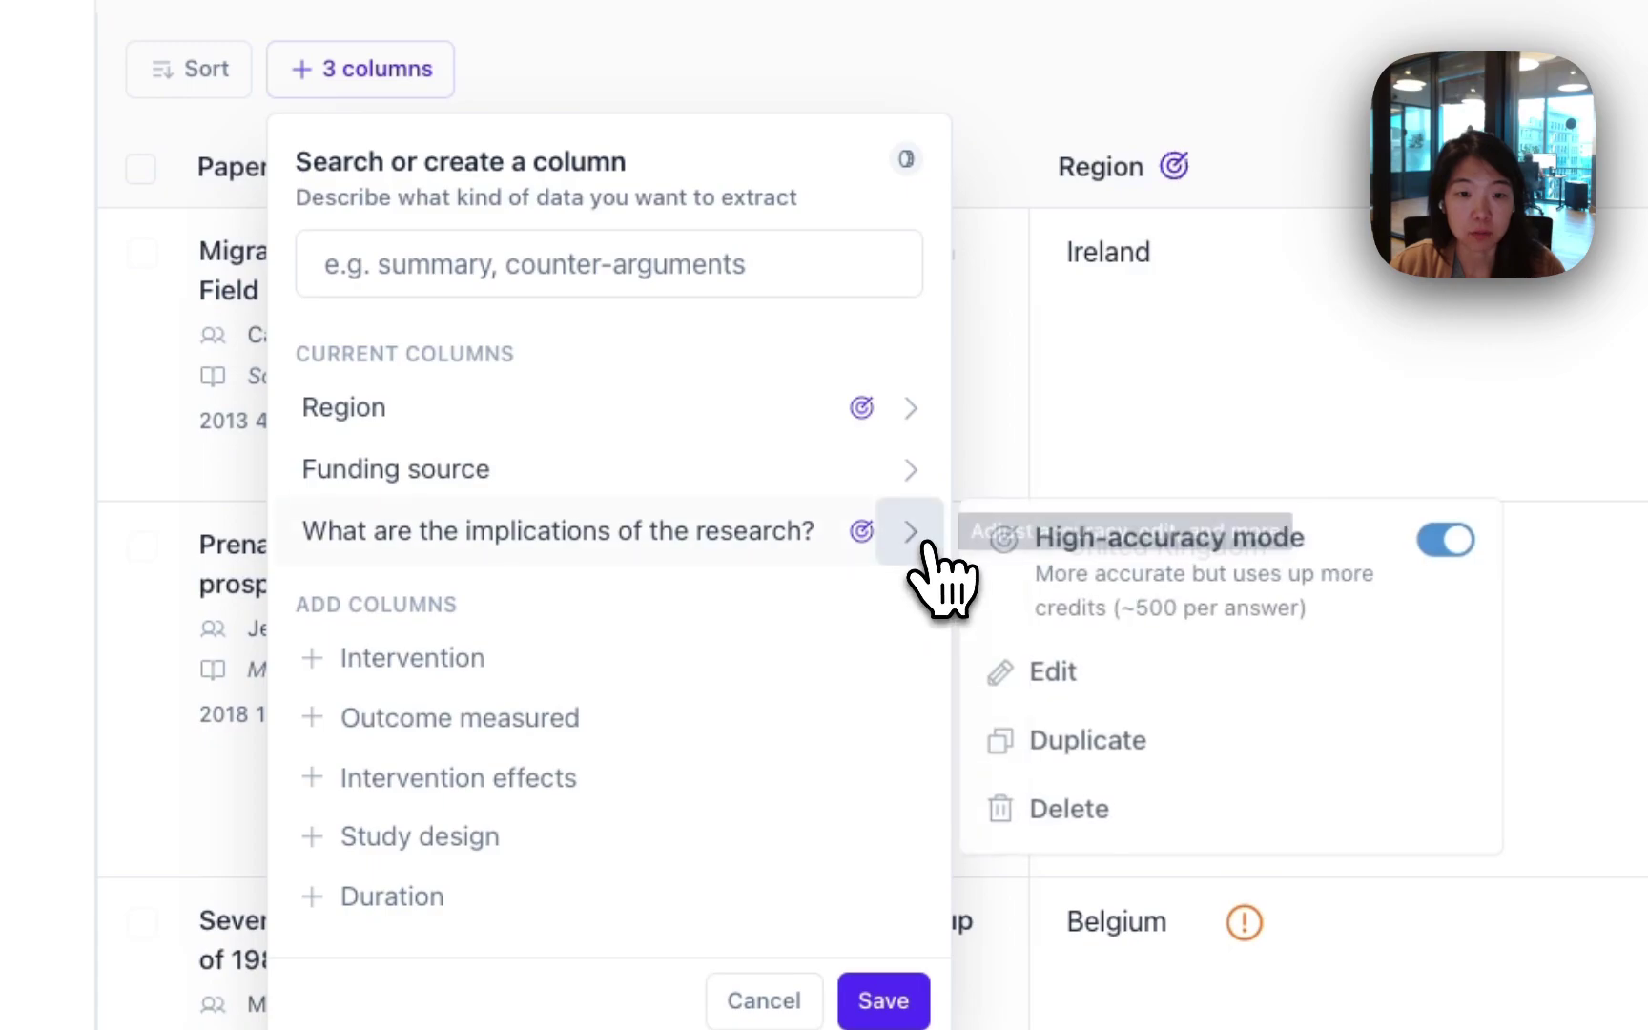
click(1049, 673)
scroll(688, 773, down, 5)
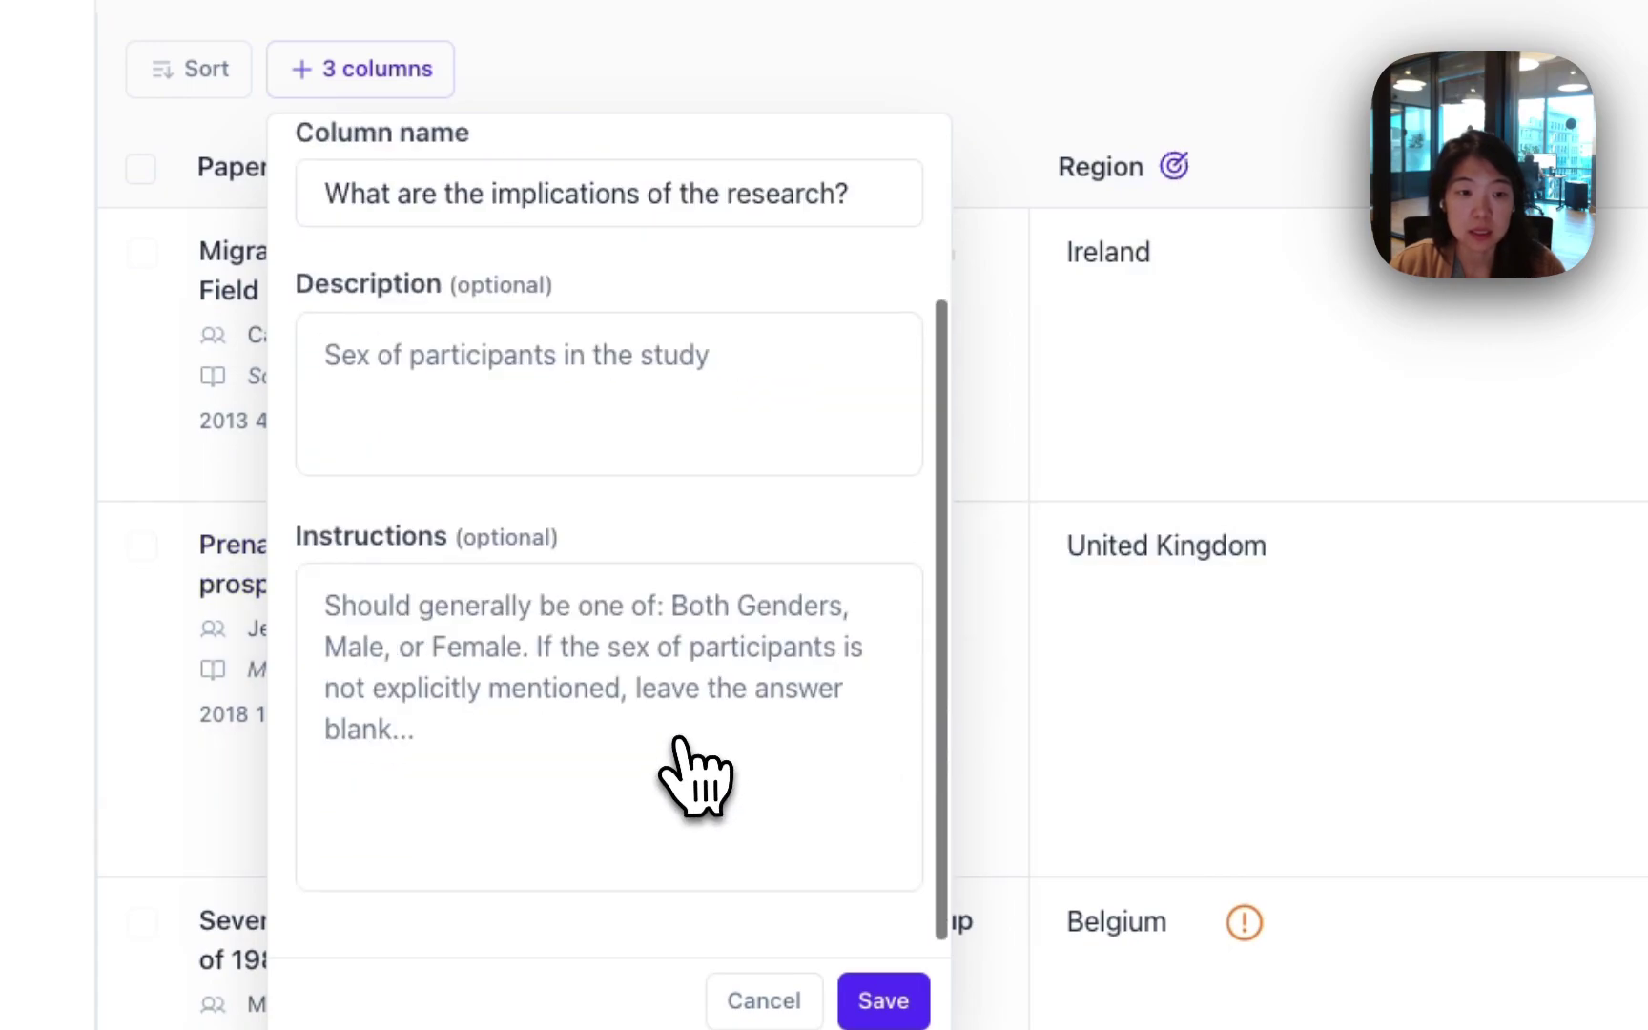
scroll(679, 753, up, 3)
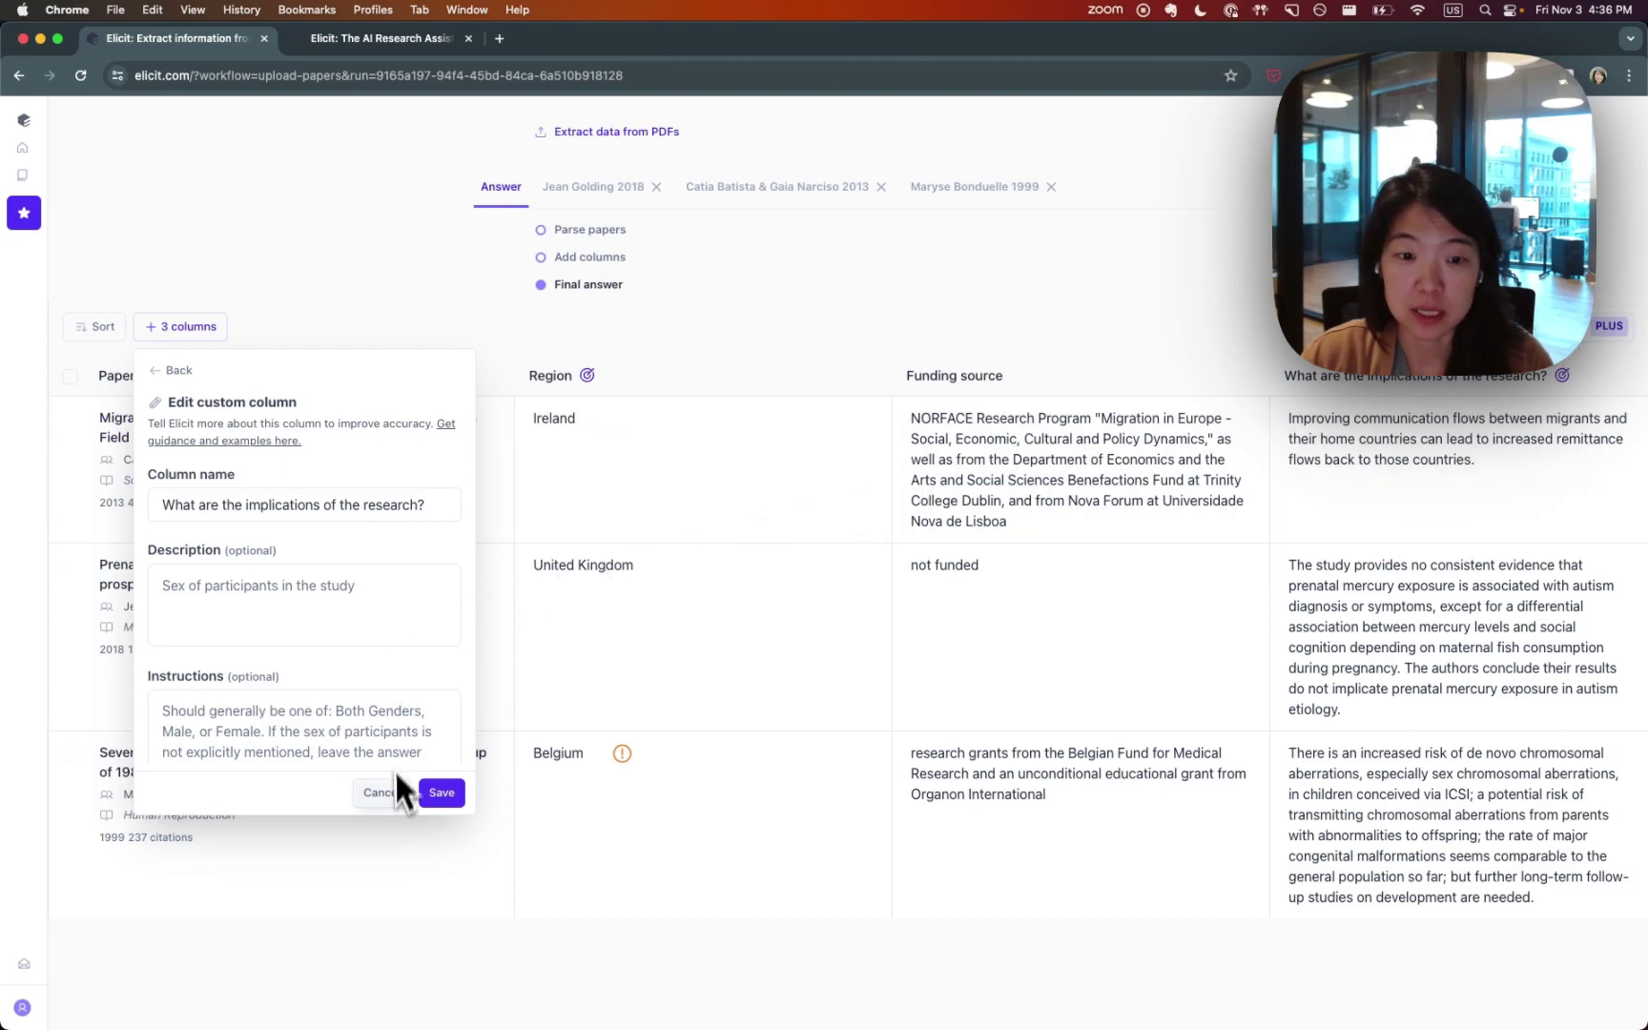
- Cancel the column edit and reload the '3 papers uploaded' workflow from the history
click(381, 800)
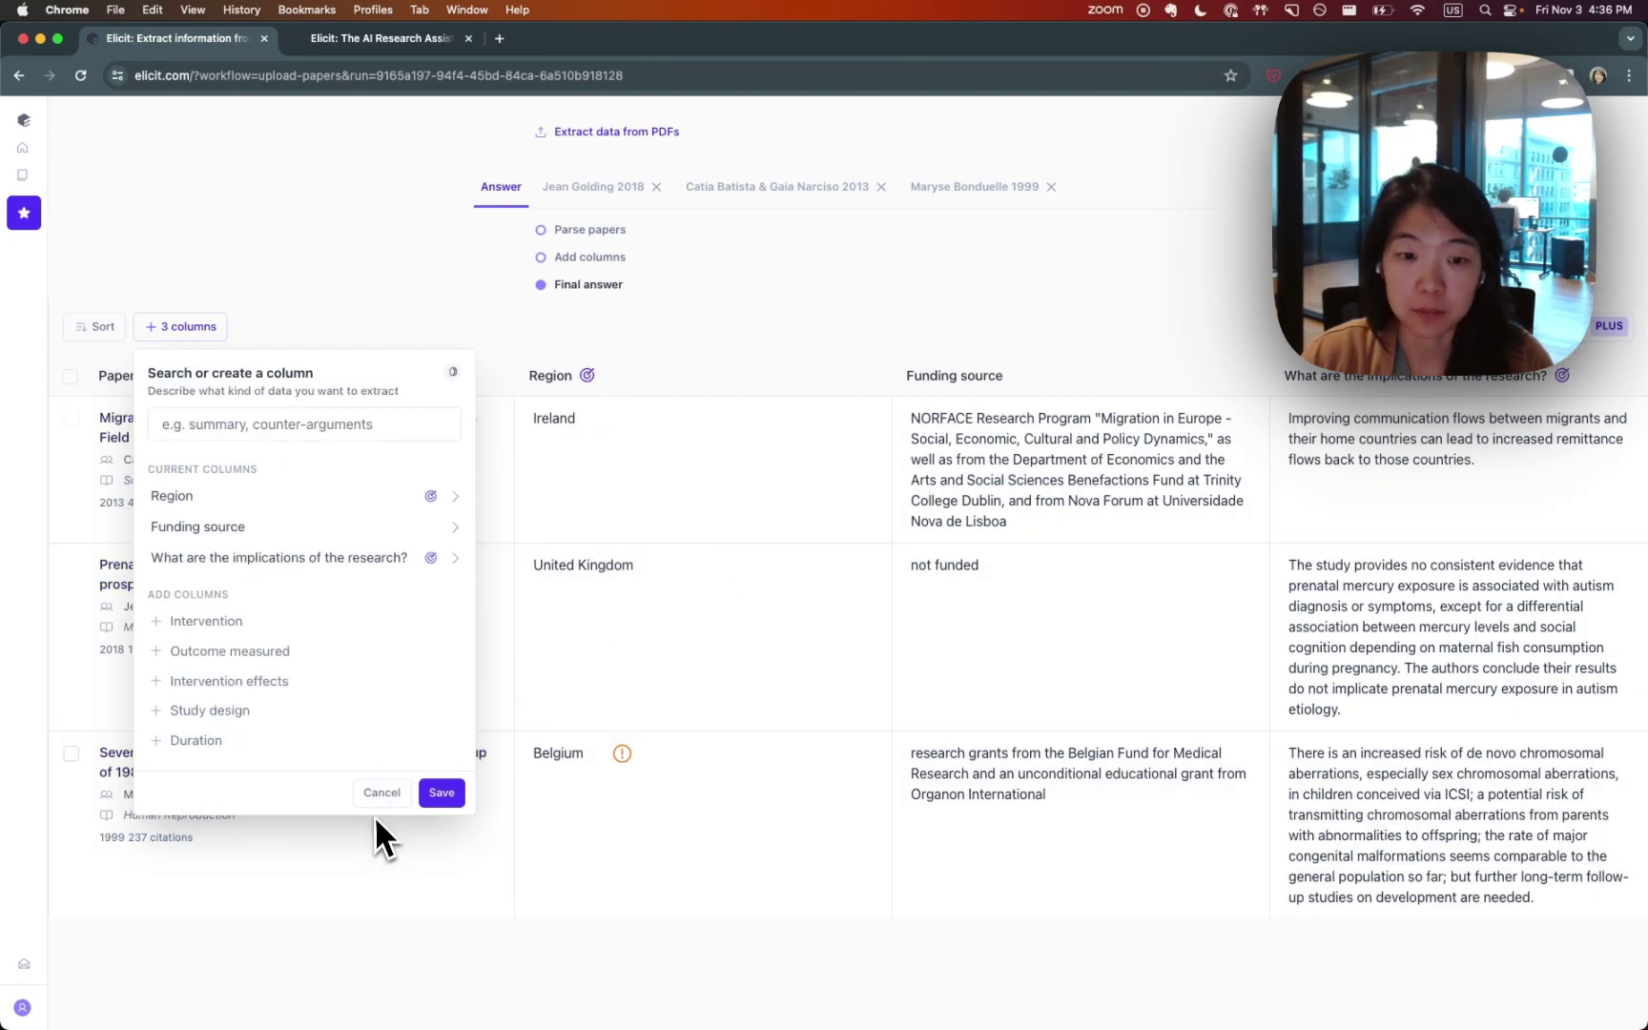
click(382, 795)
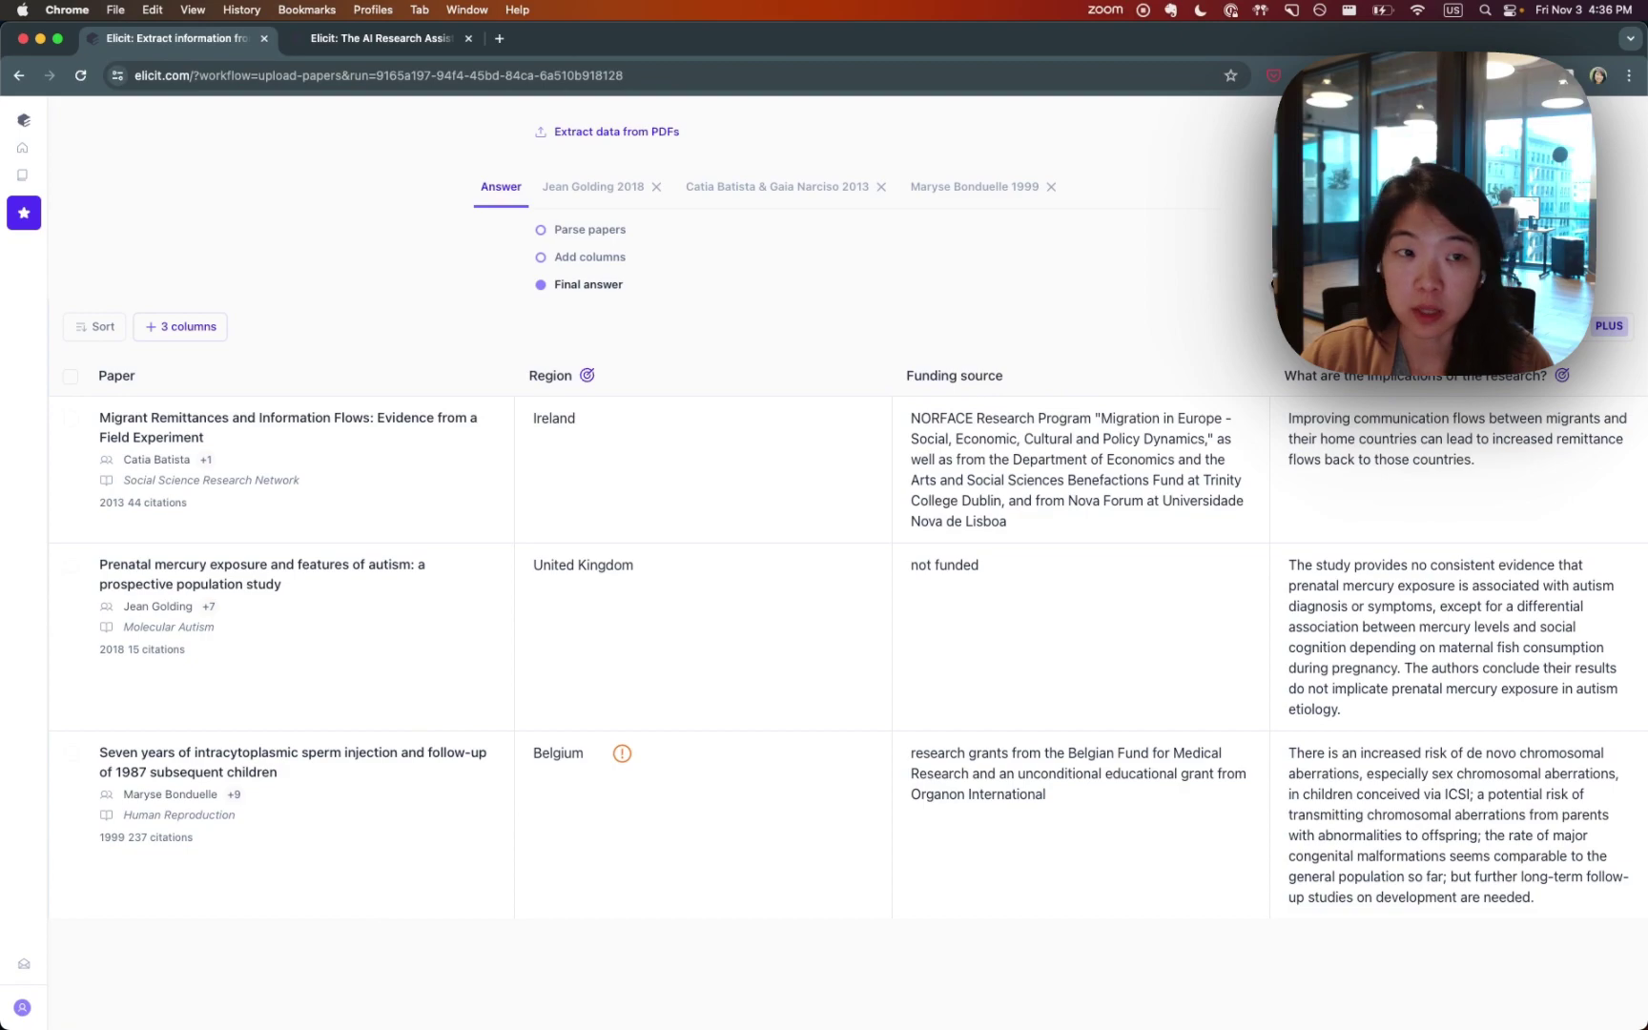
mouse_move(30, 265)
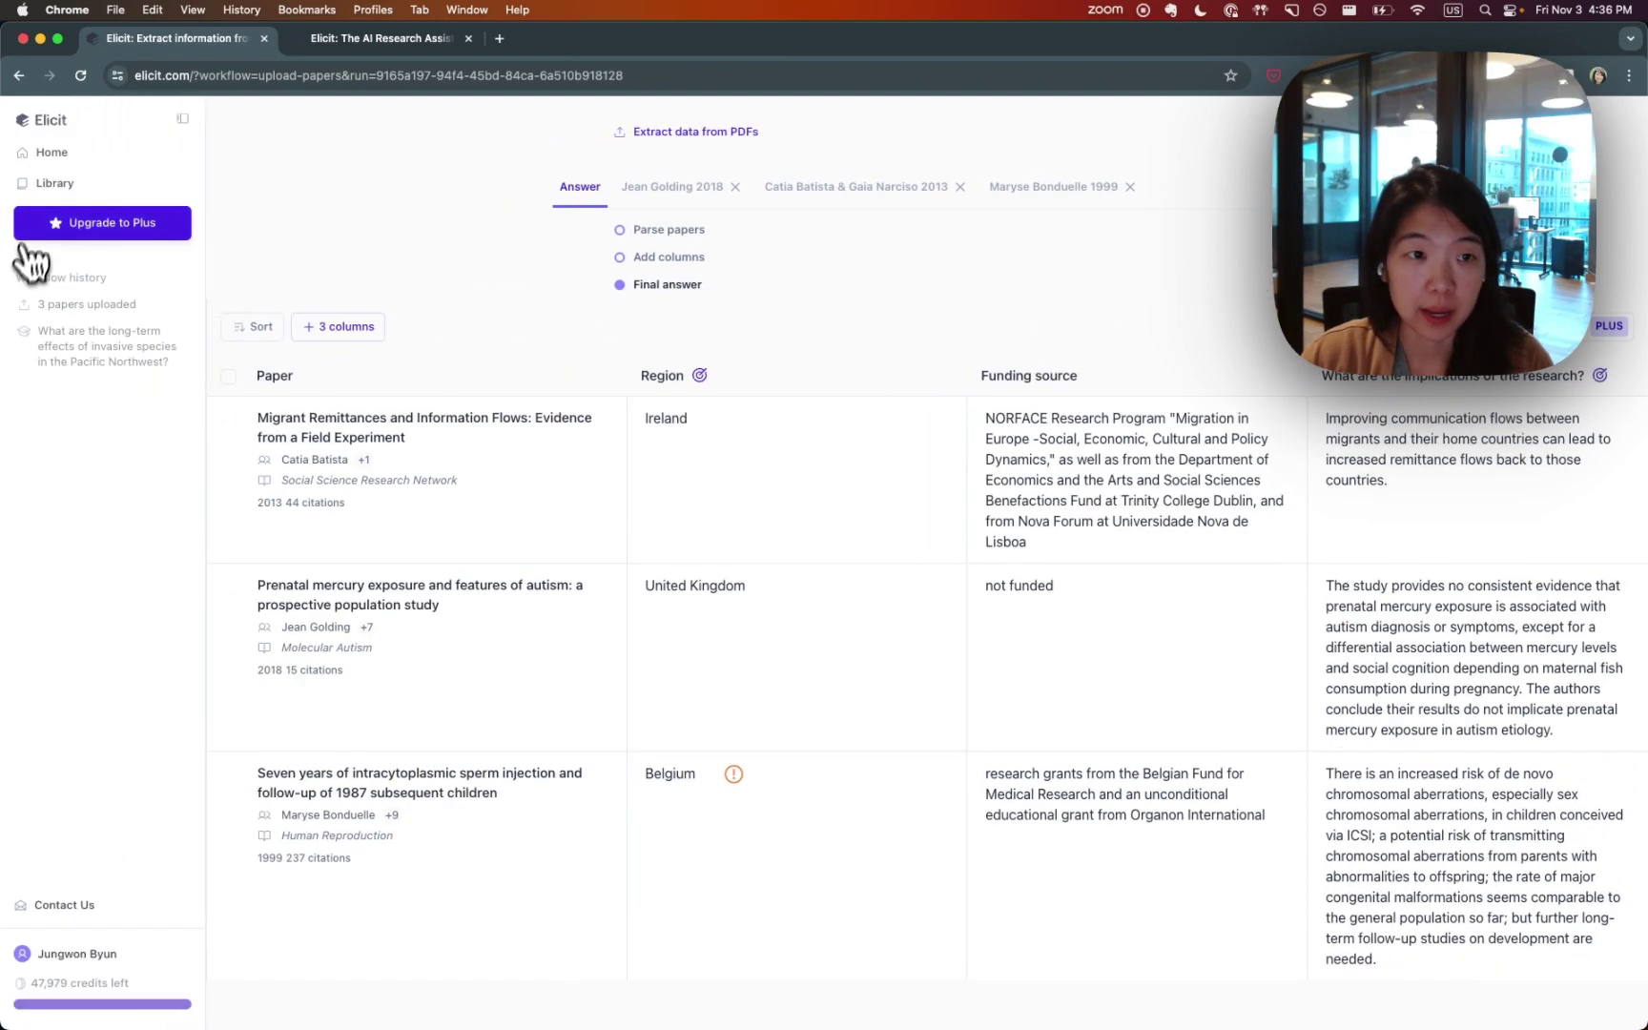
click(95, 307)
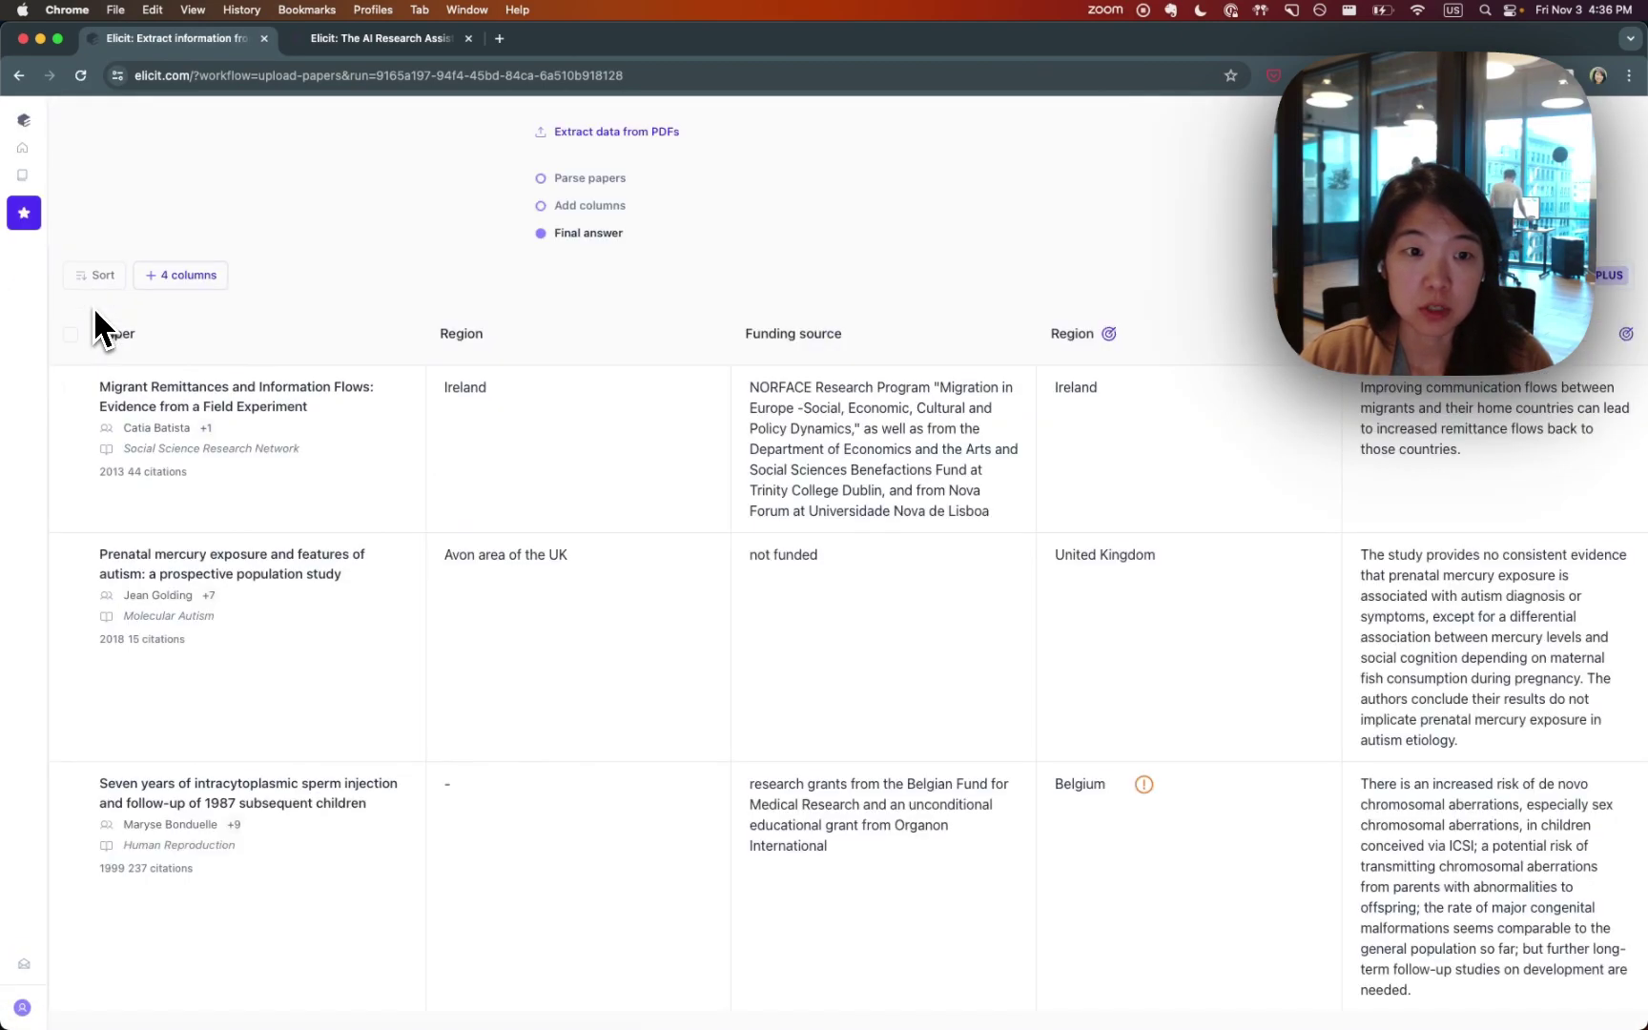